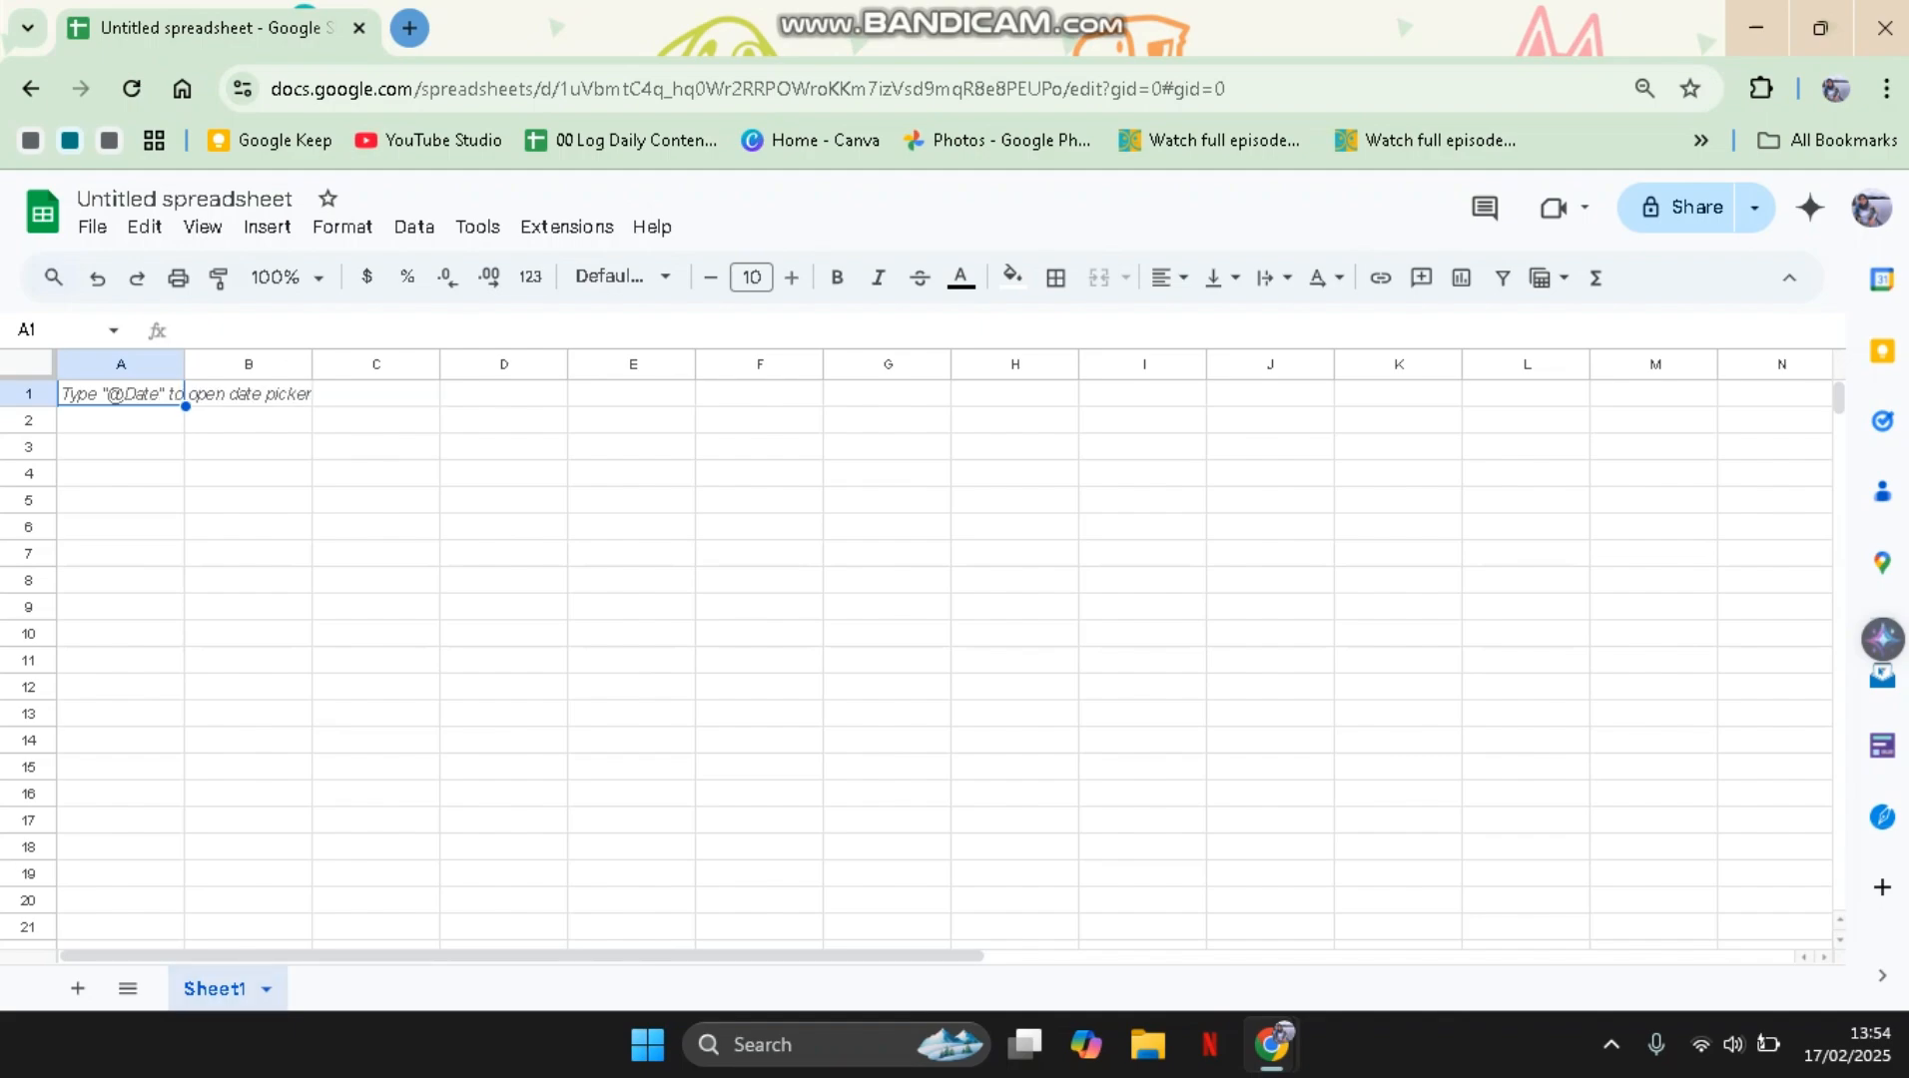
- Enter the label "Enter Year" in cell B1
click(249, 394)
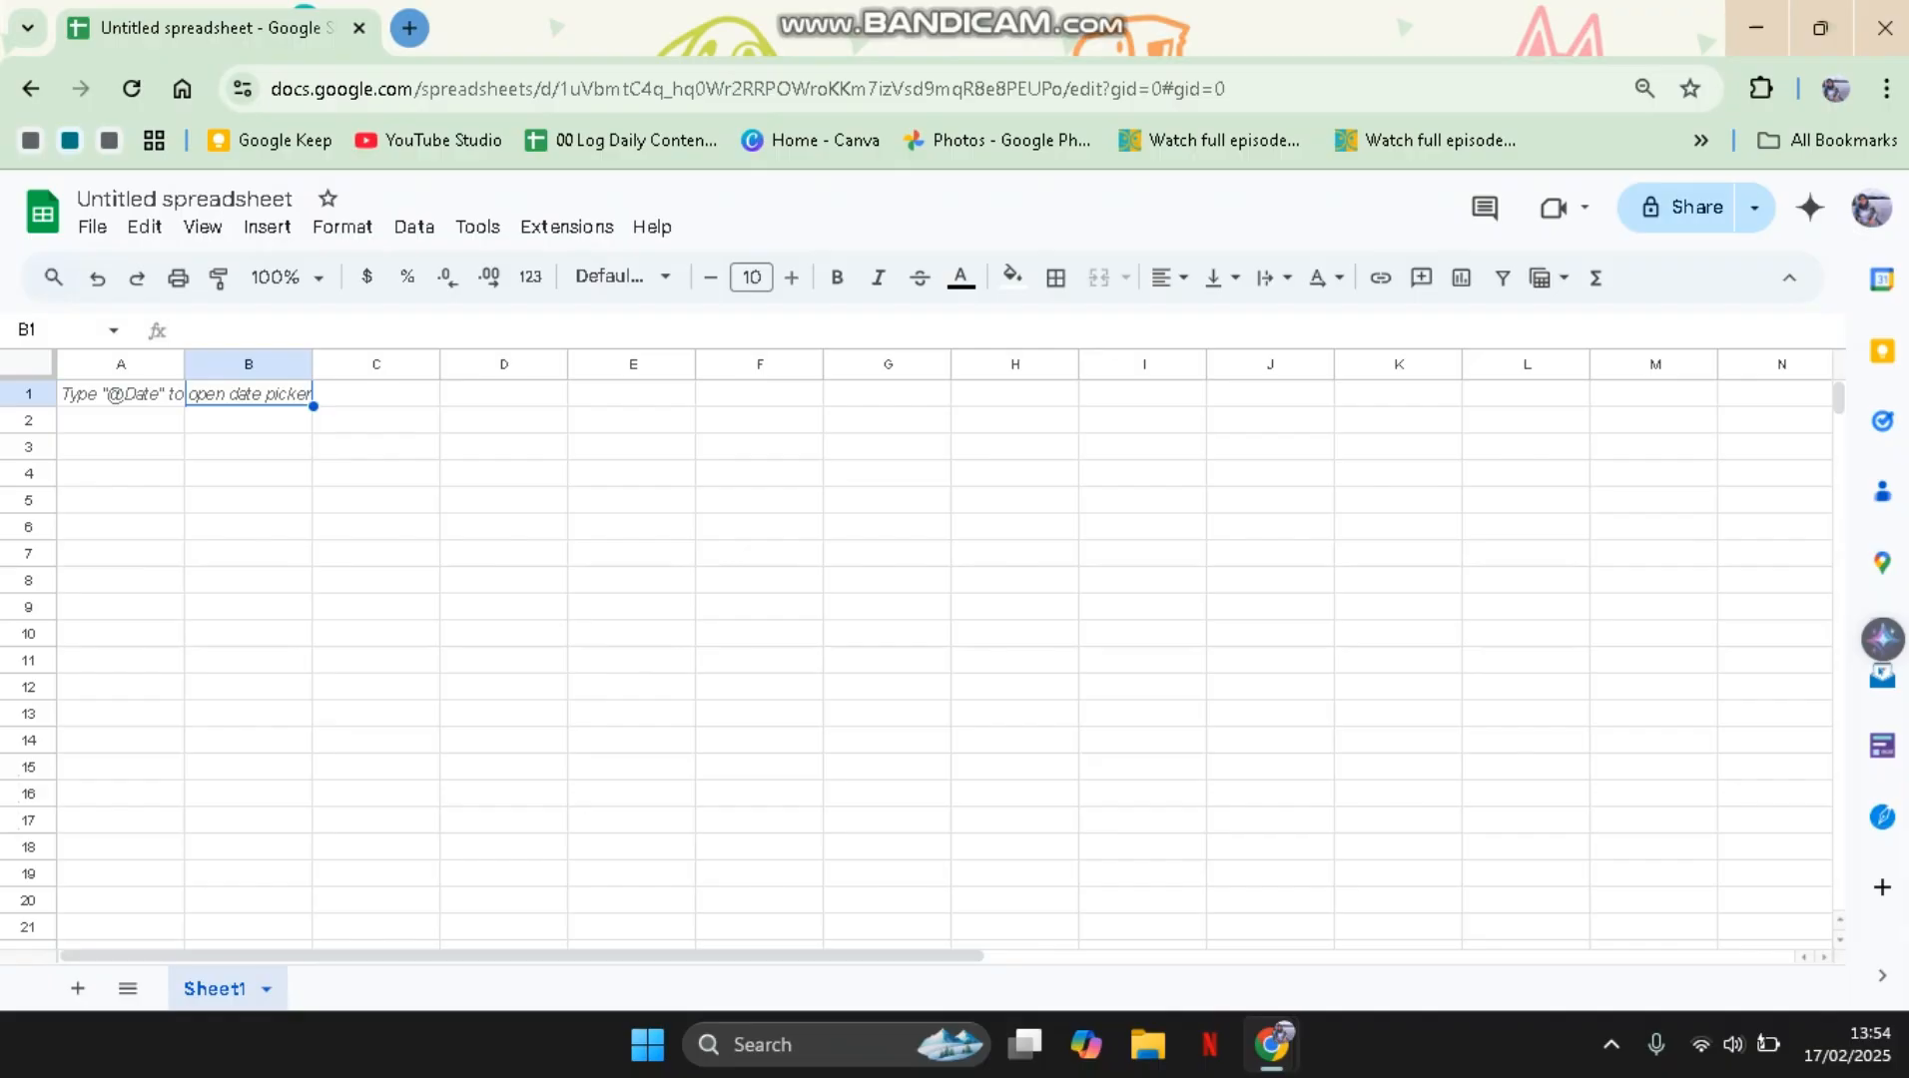
text(Enter Yes)
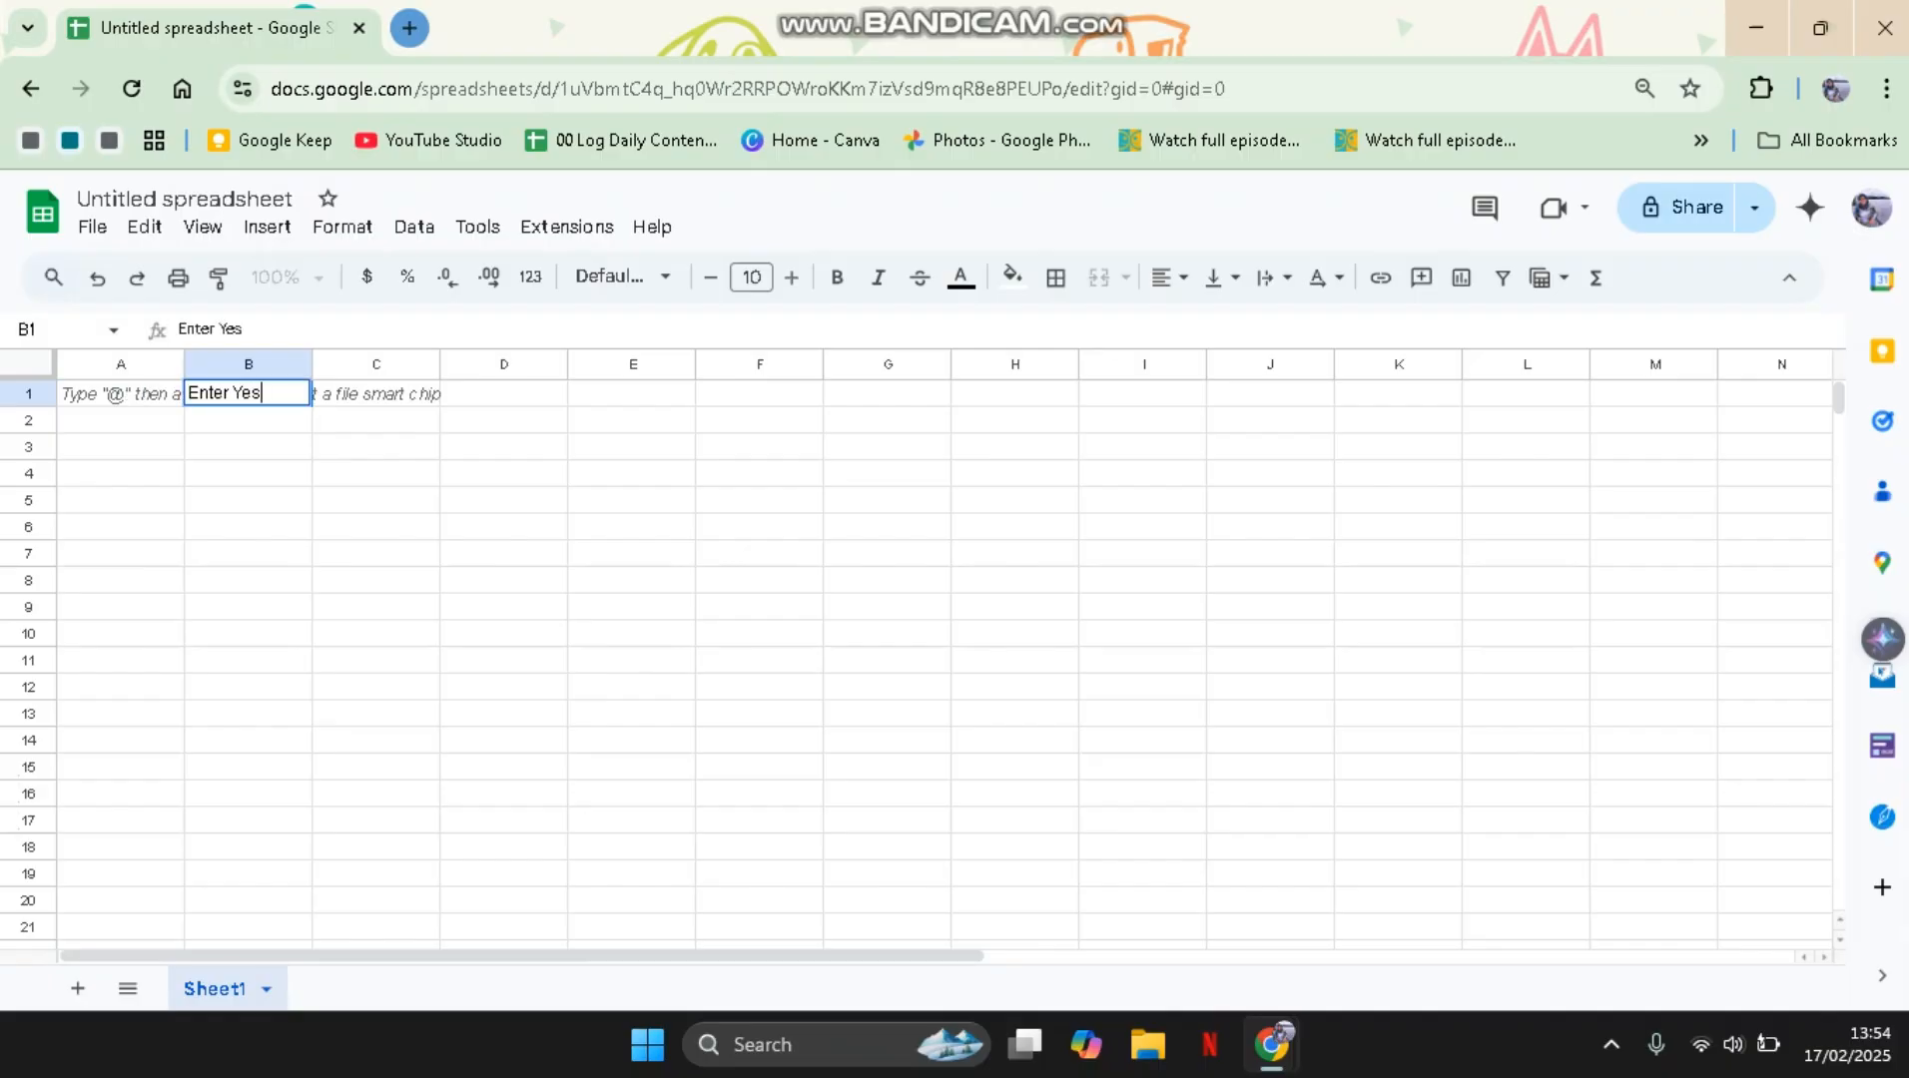
key(BackSpace)
text(aar)
key(Tab)
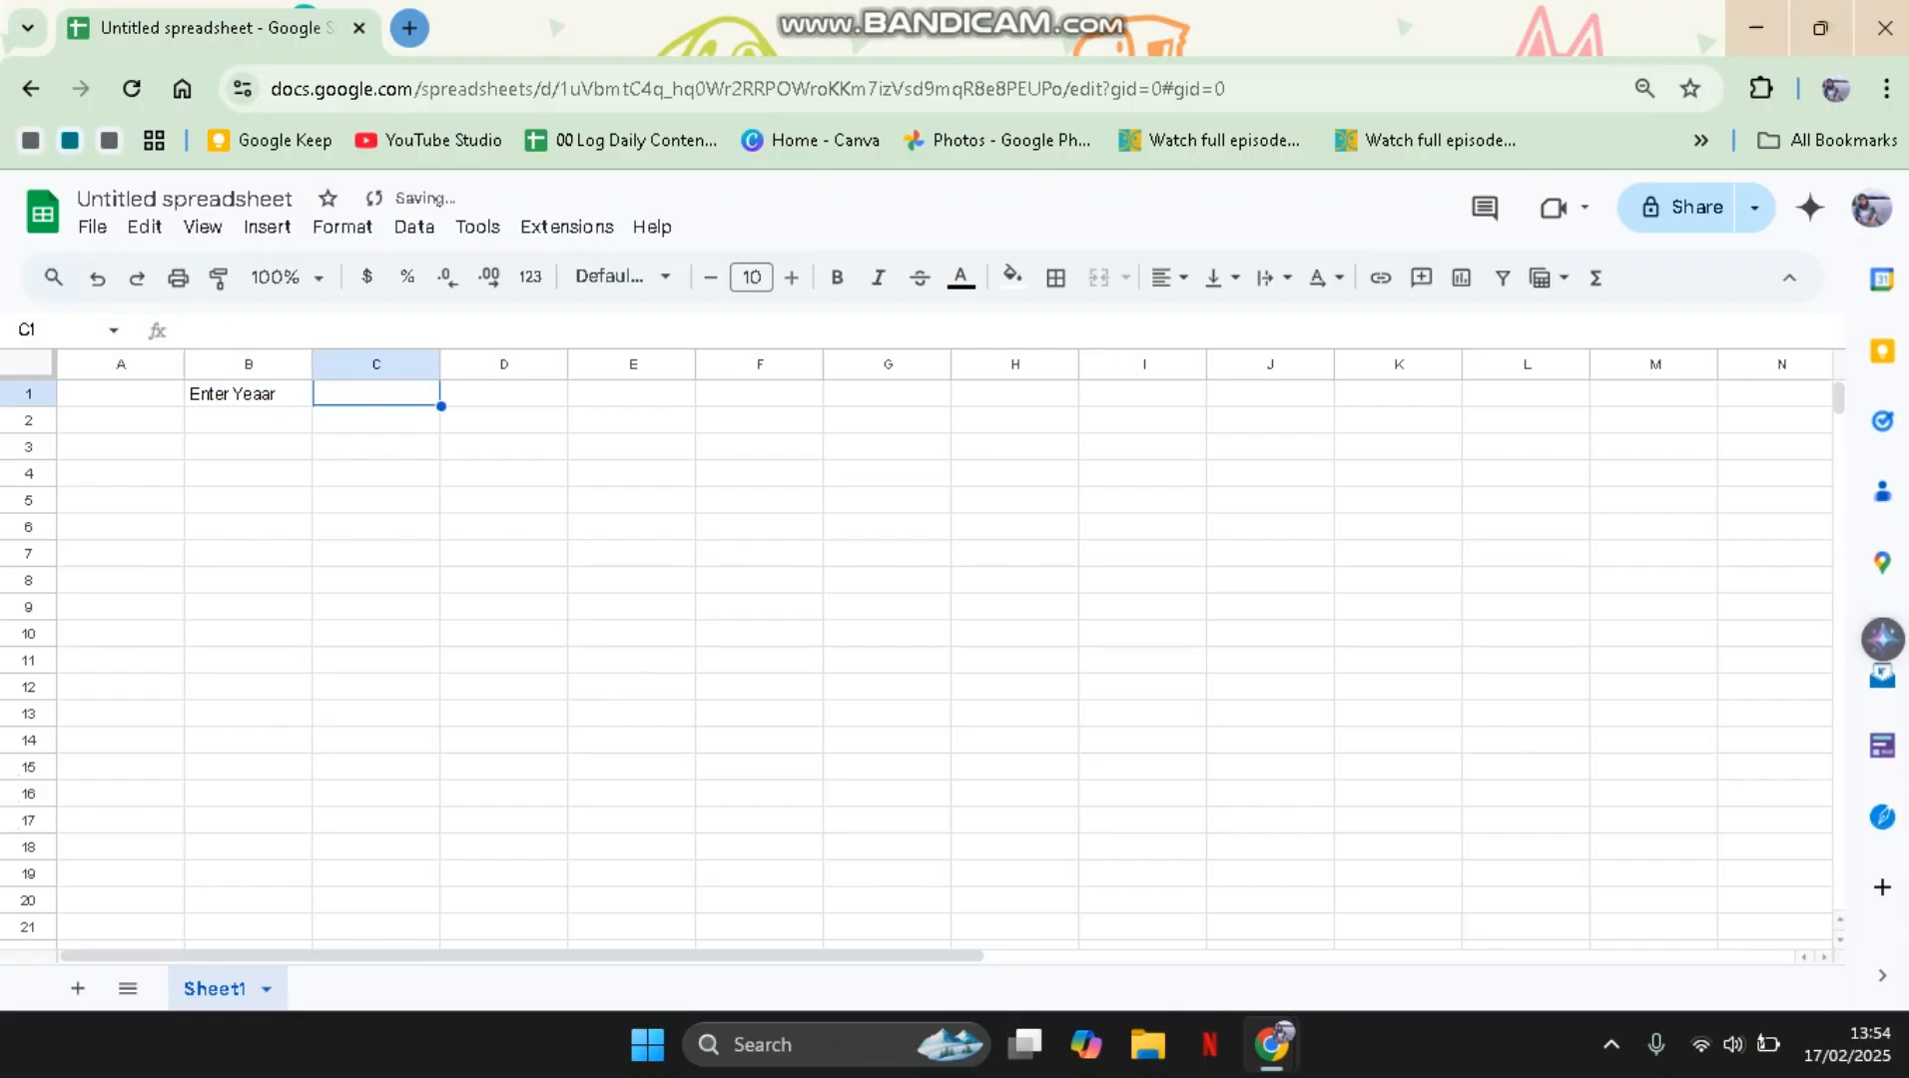
double_click(247, 393)
key(BackSpace)
key(BackSpace)
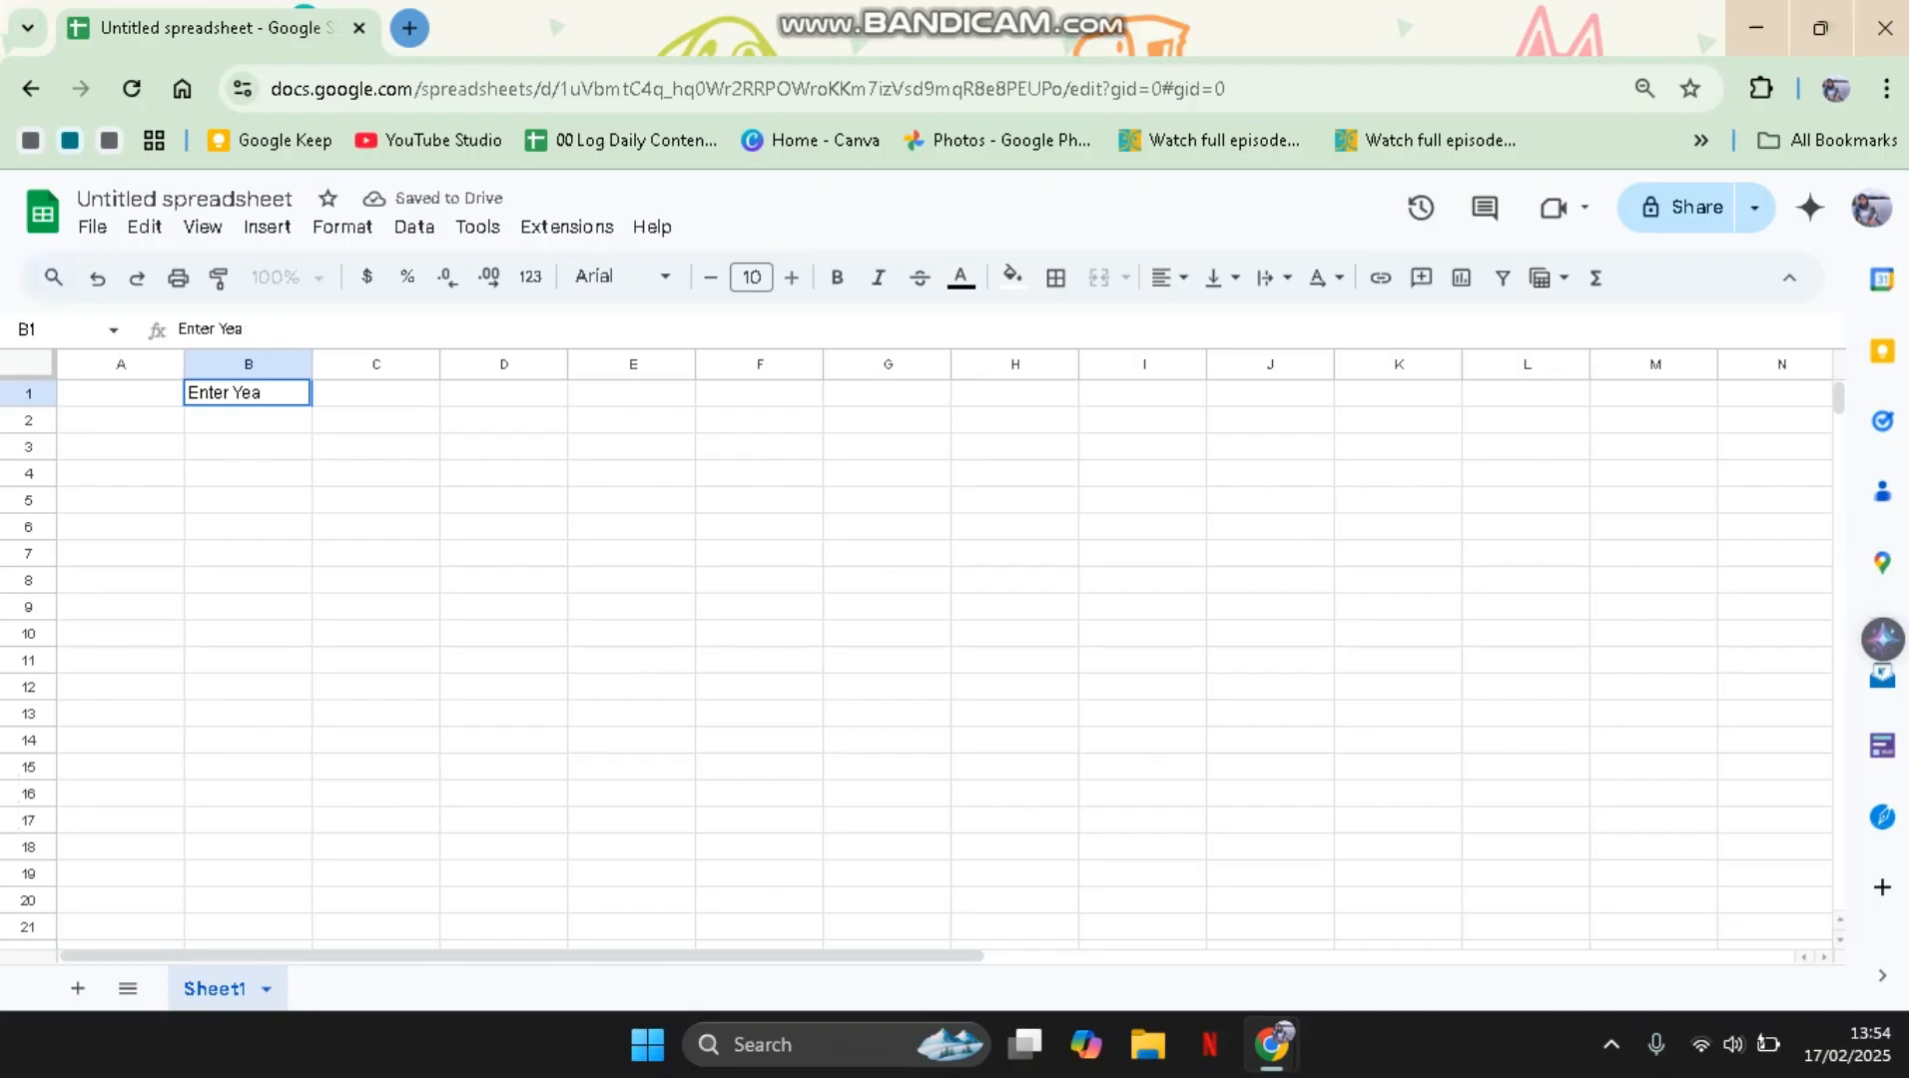
text(r)
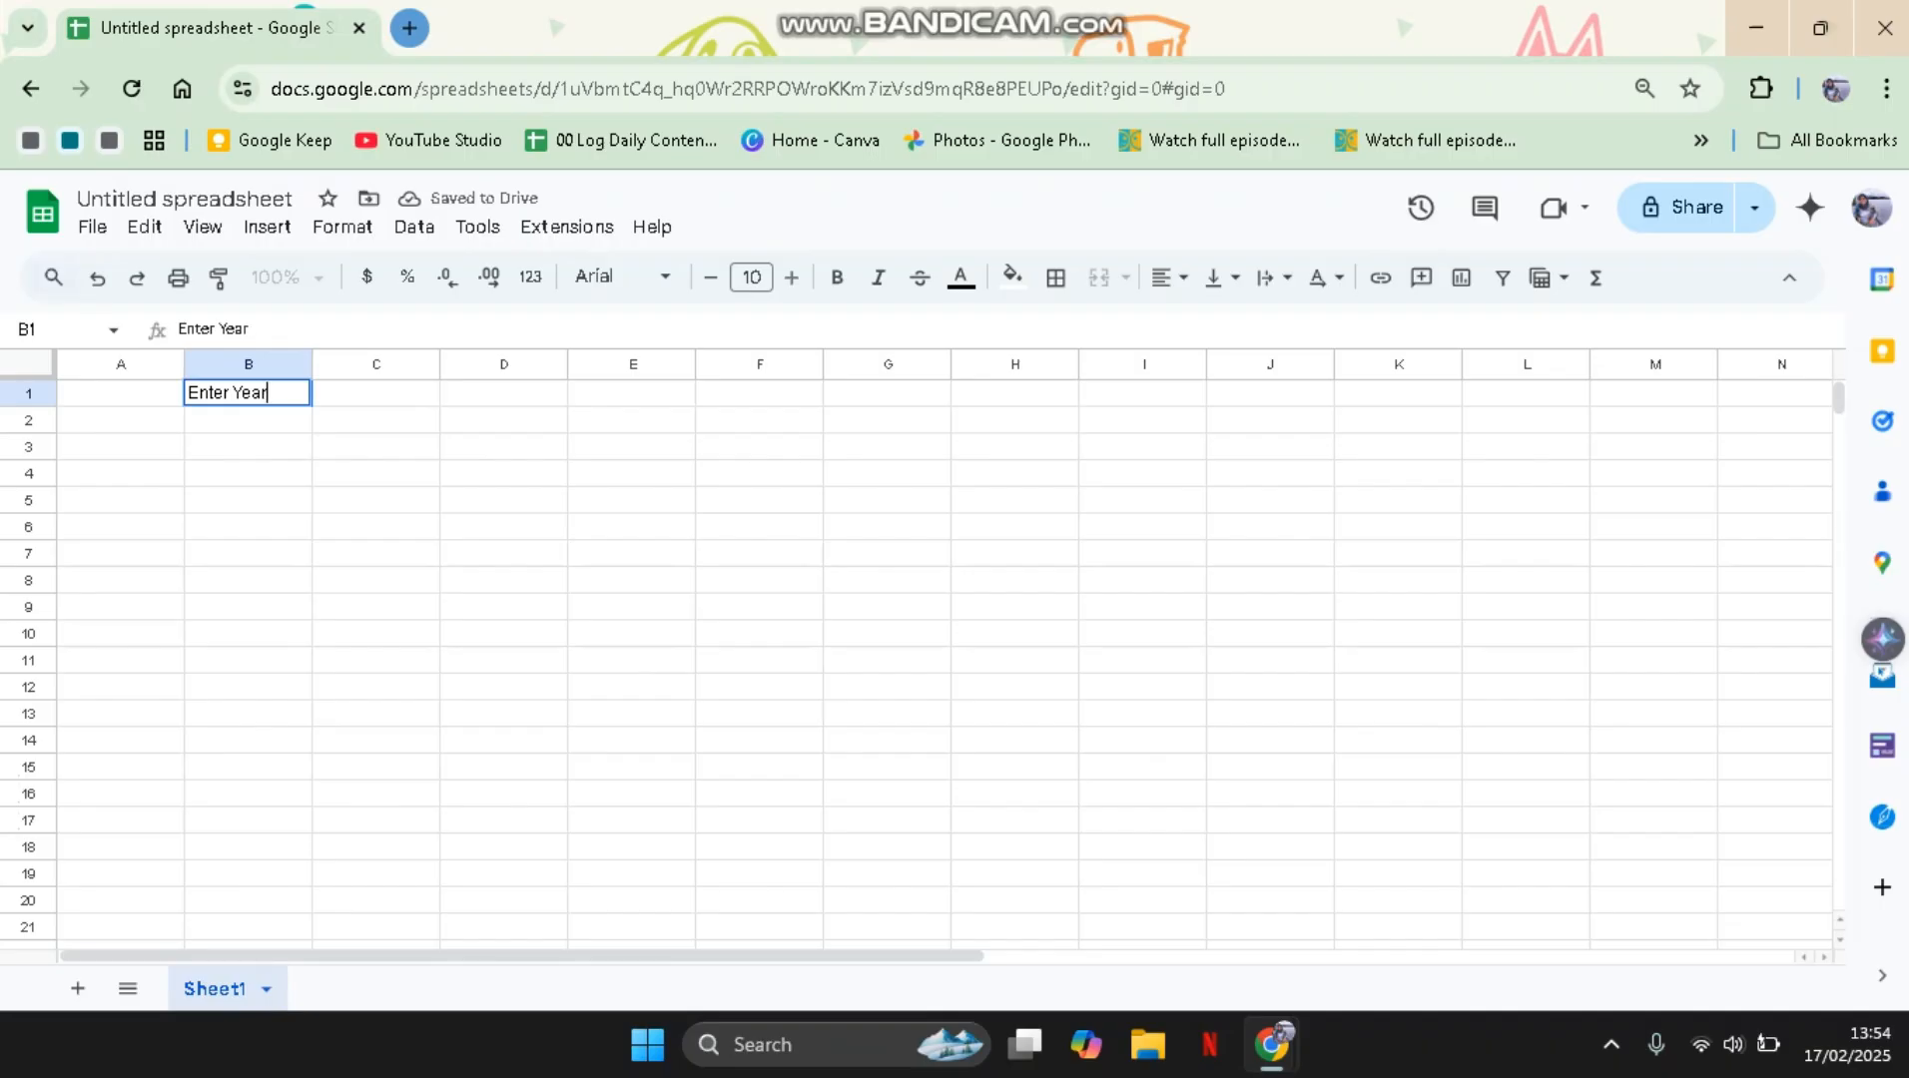
key(Tab)
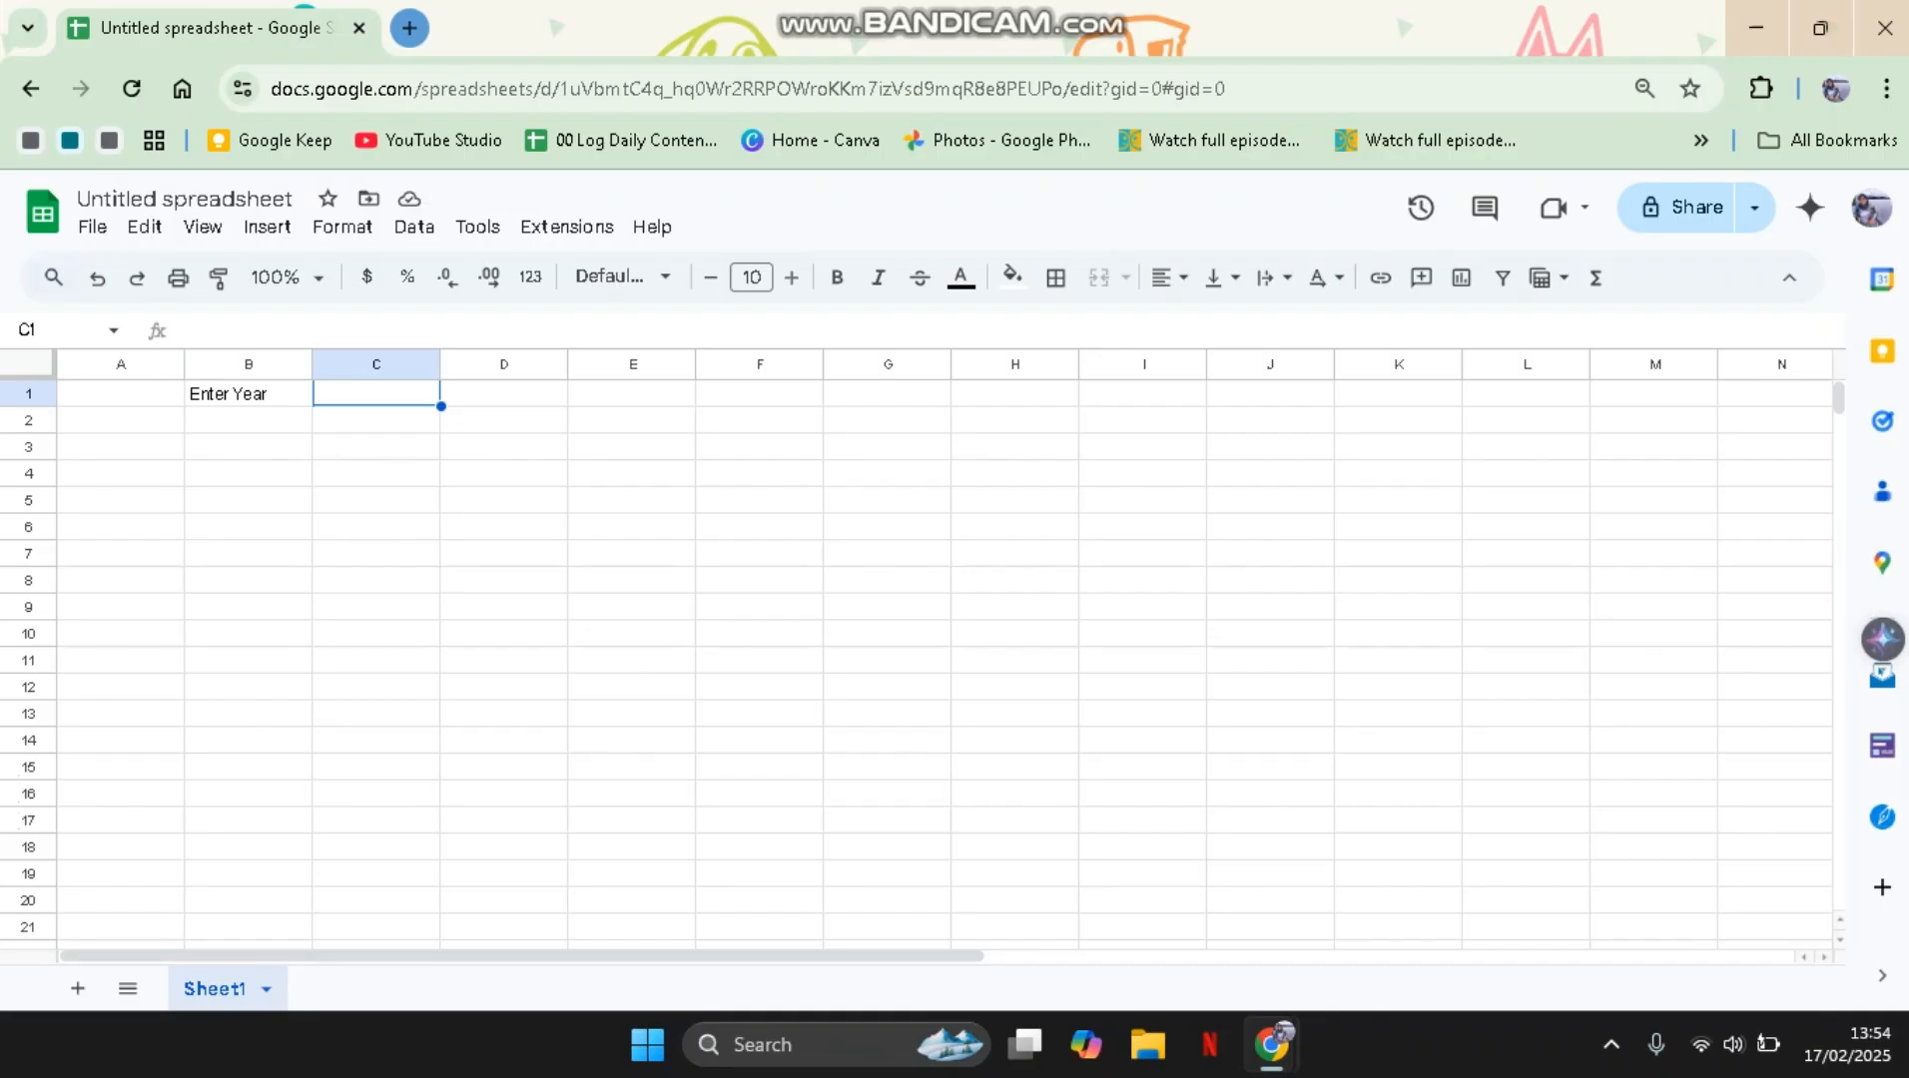
- Enter the formula =YEAR(TODAY()) in C1 beside the year label
text(=)
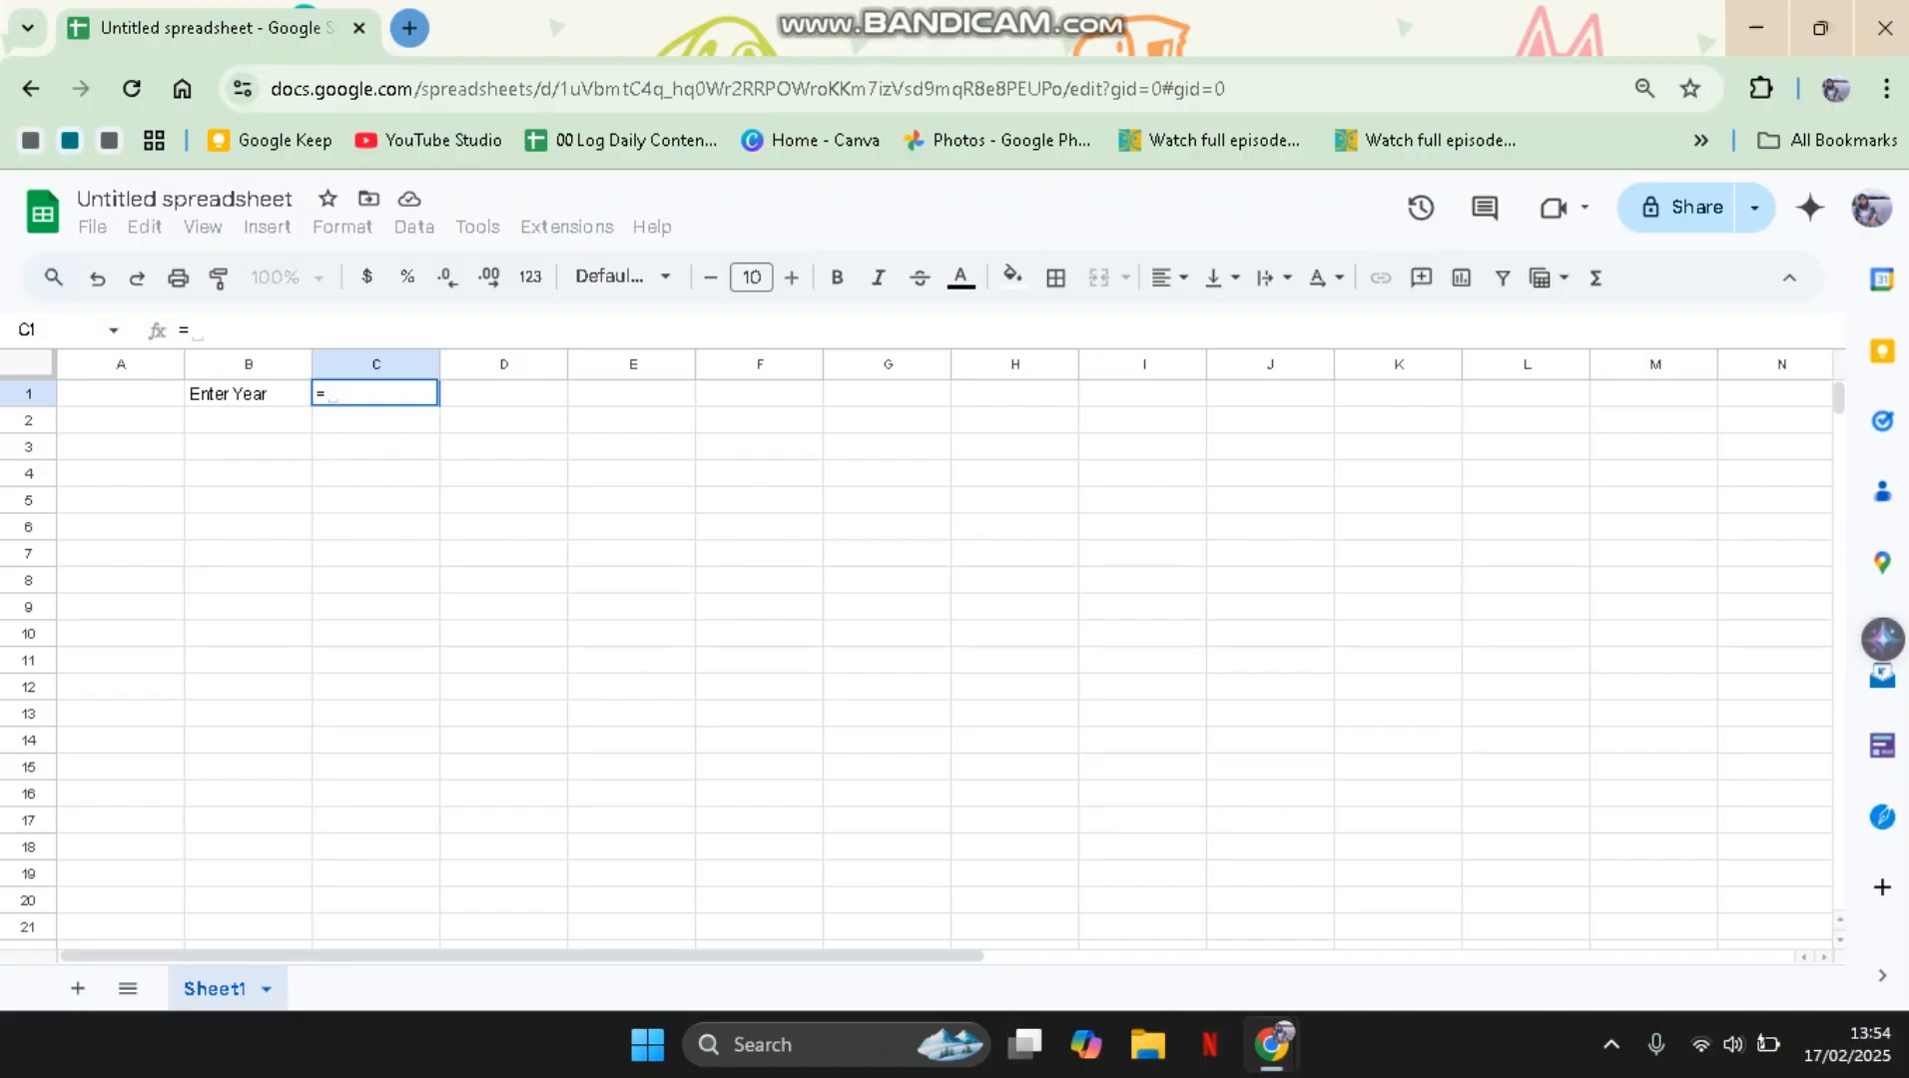
text(YEA)
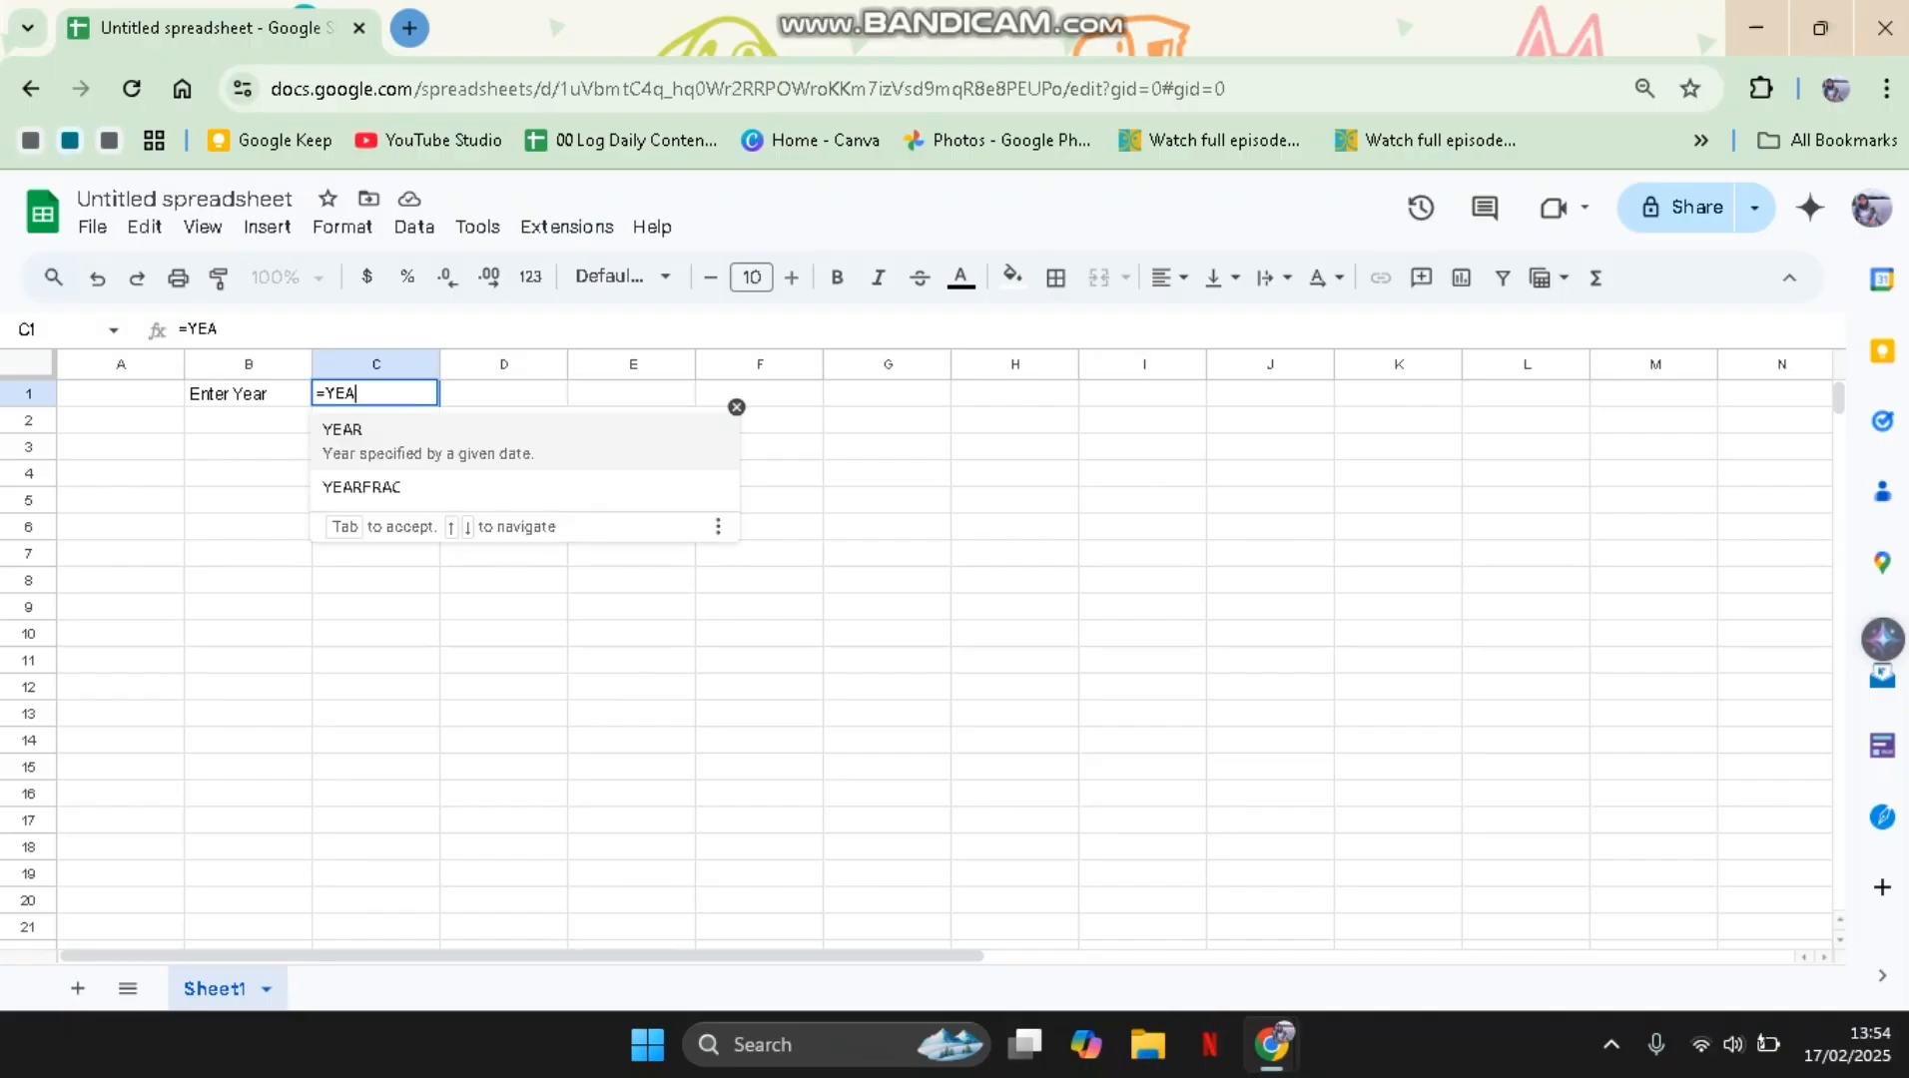
text(R()
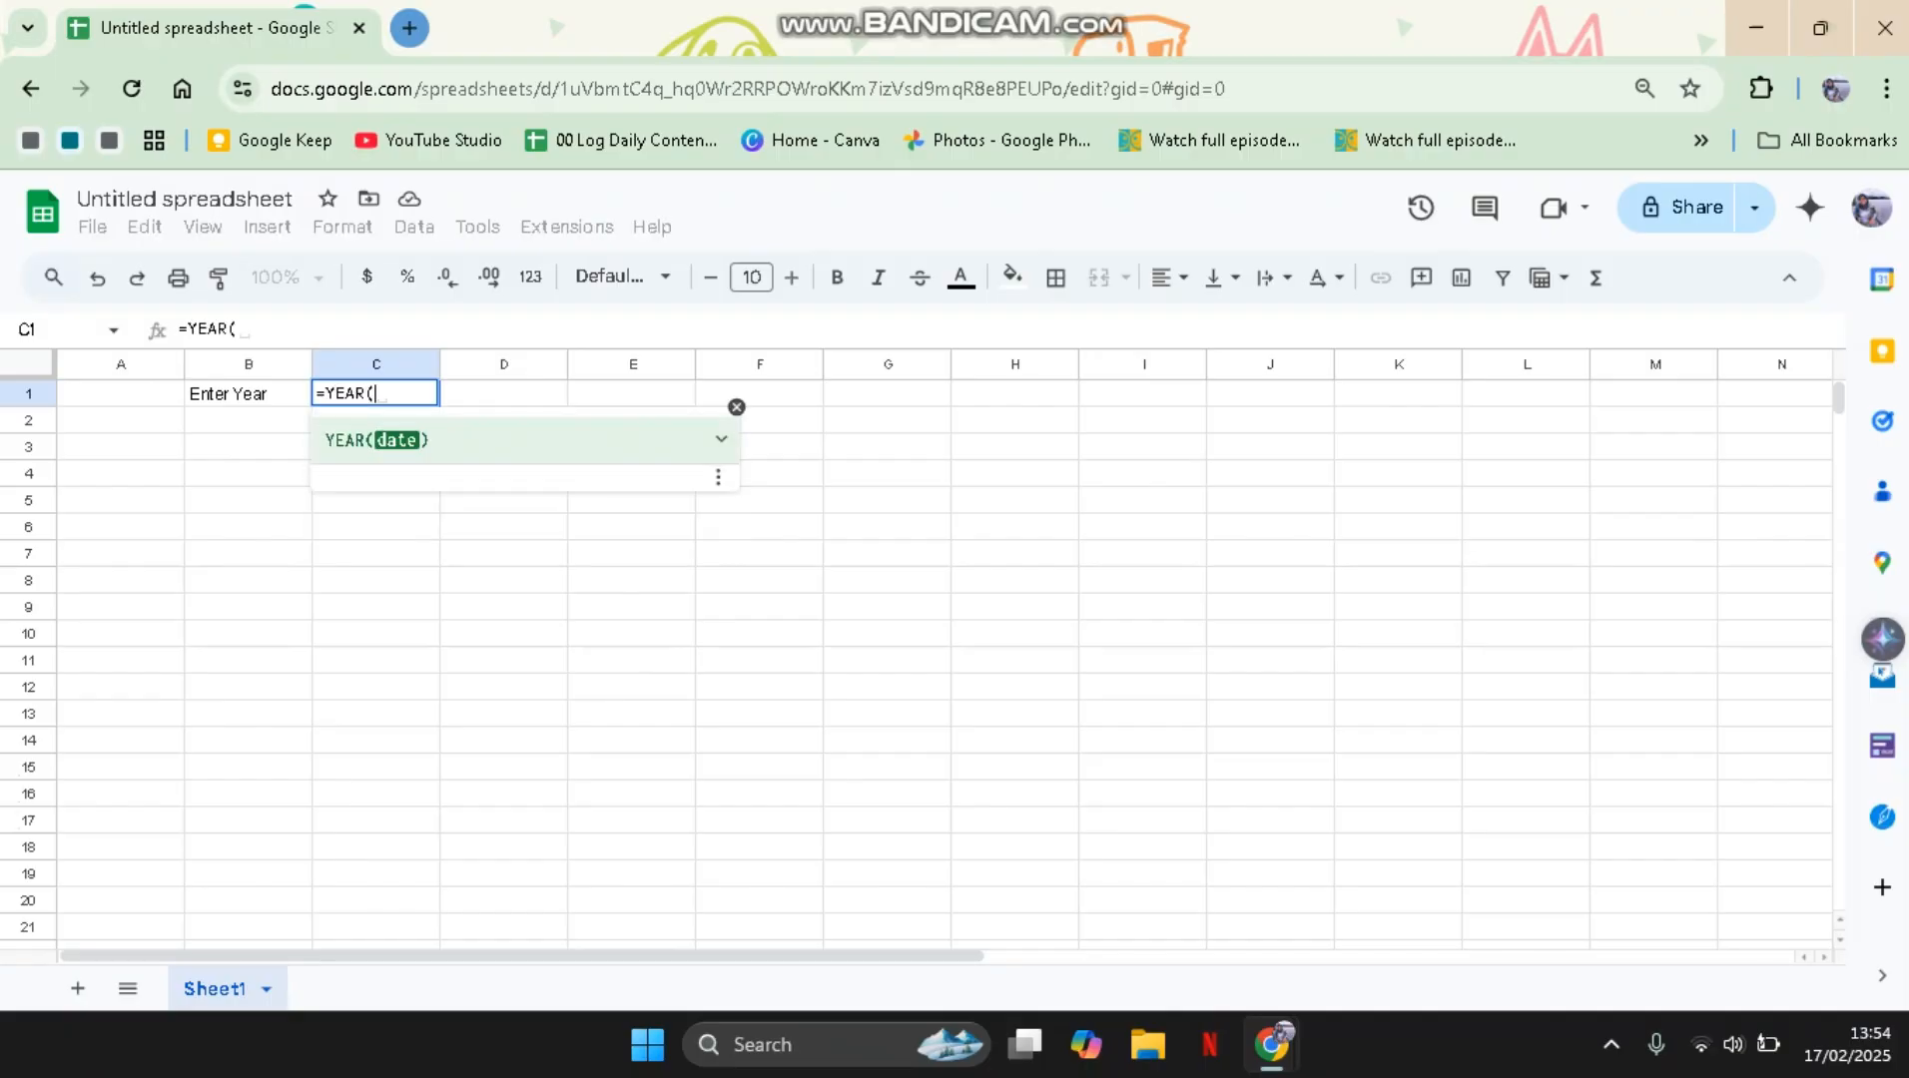
text(TODAY)
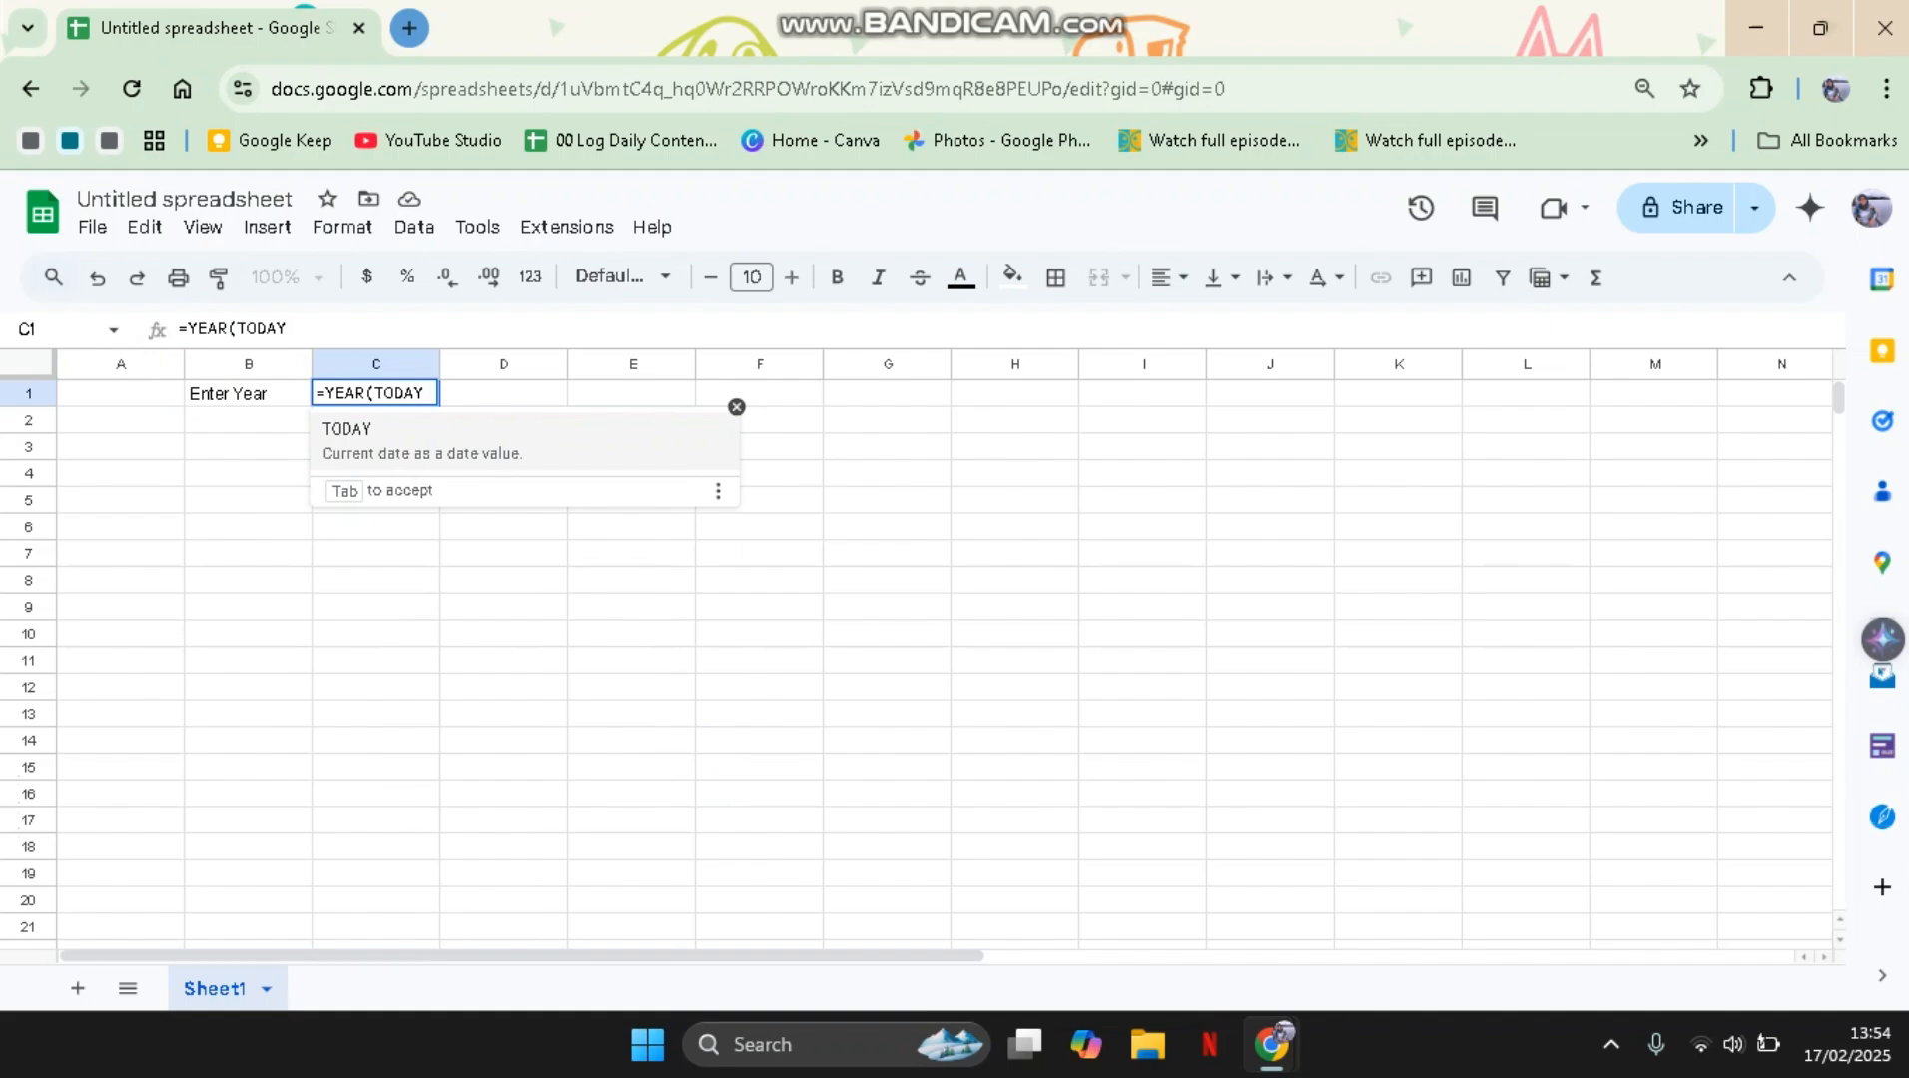
text(()
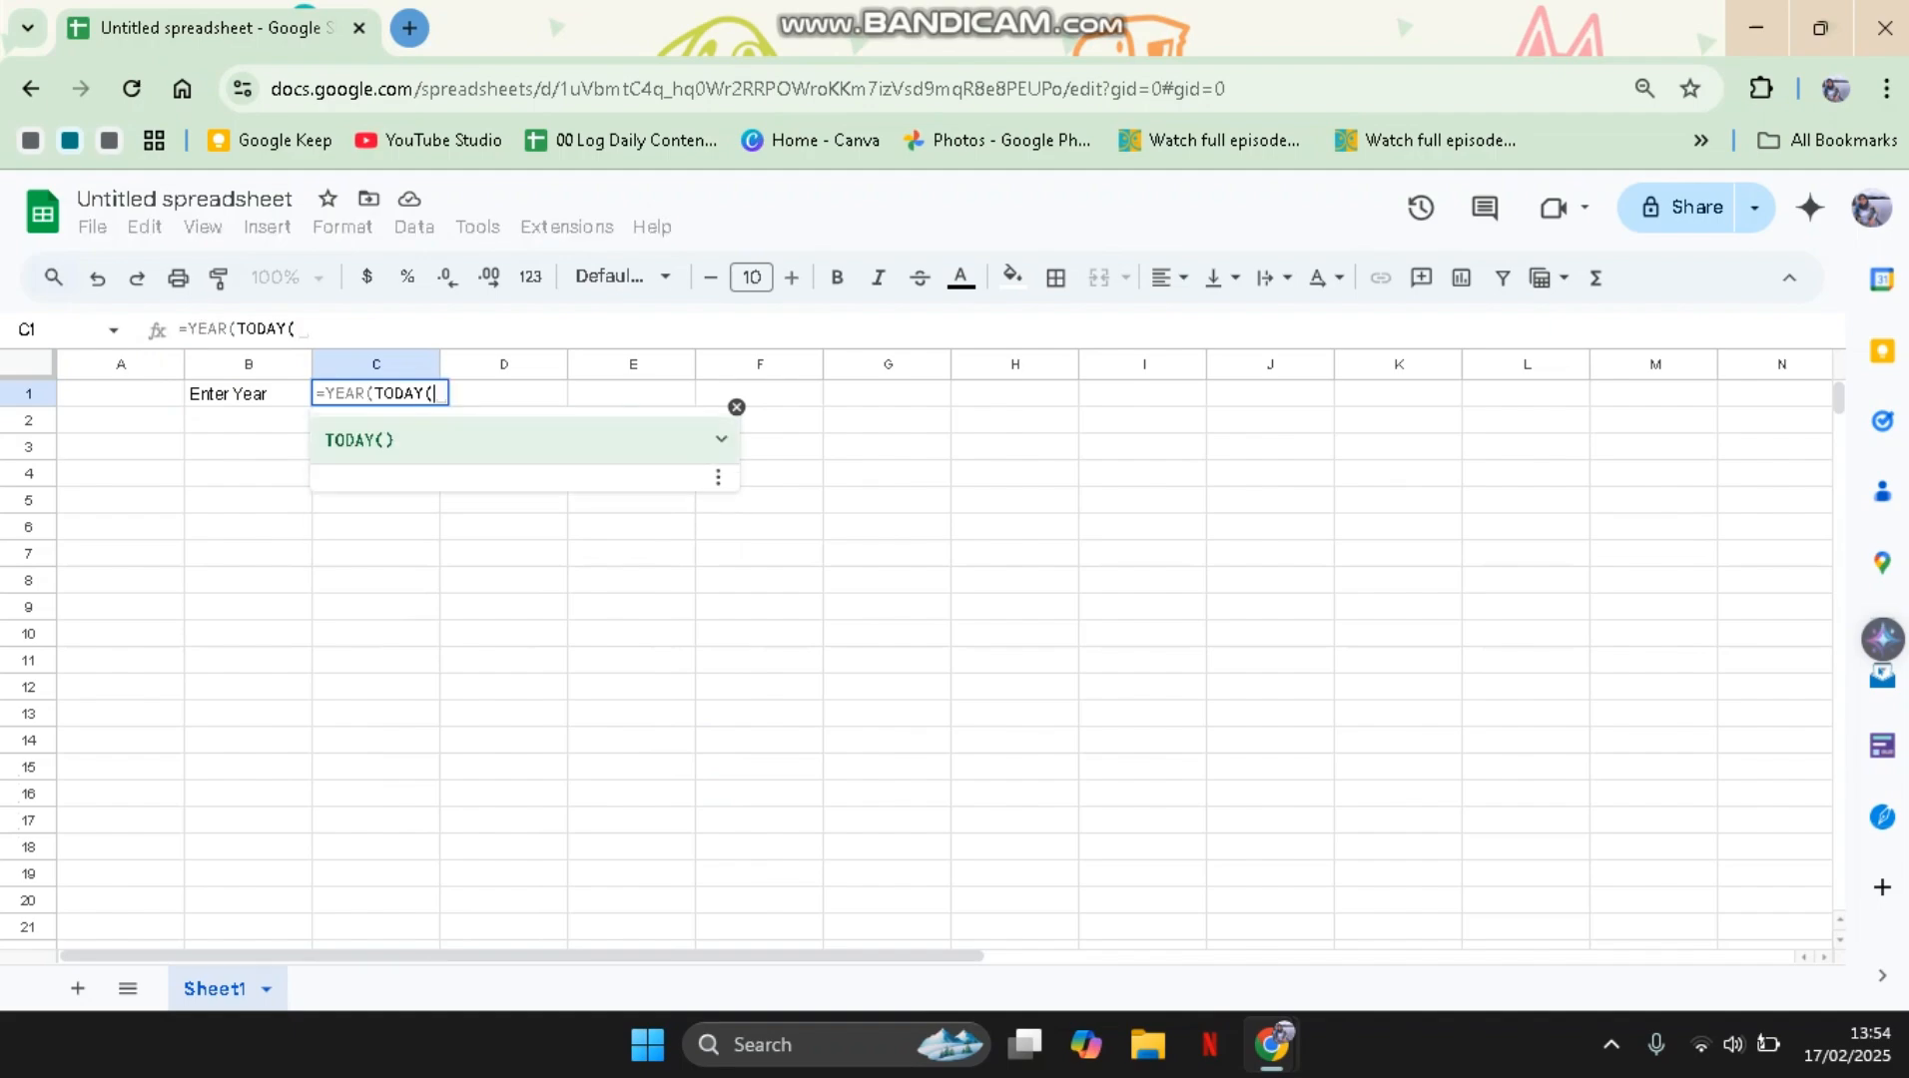
text()))
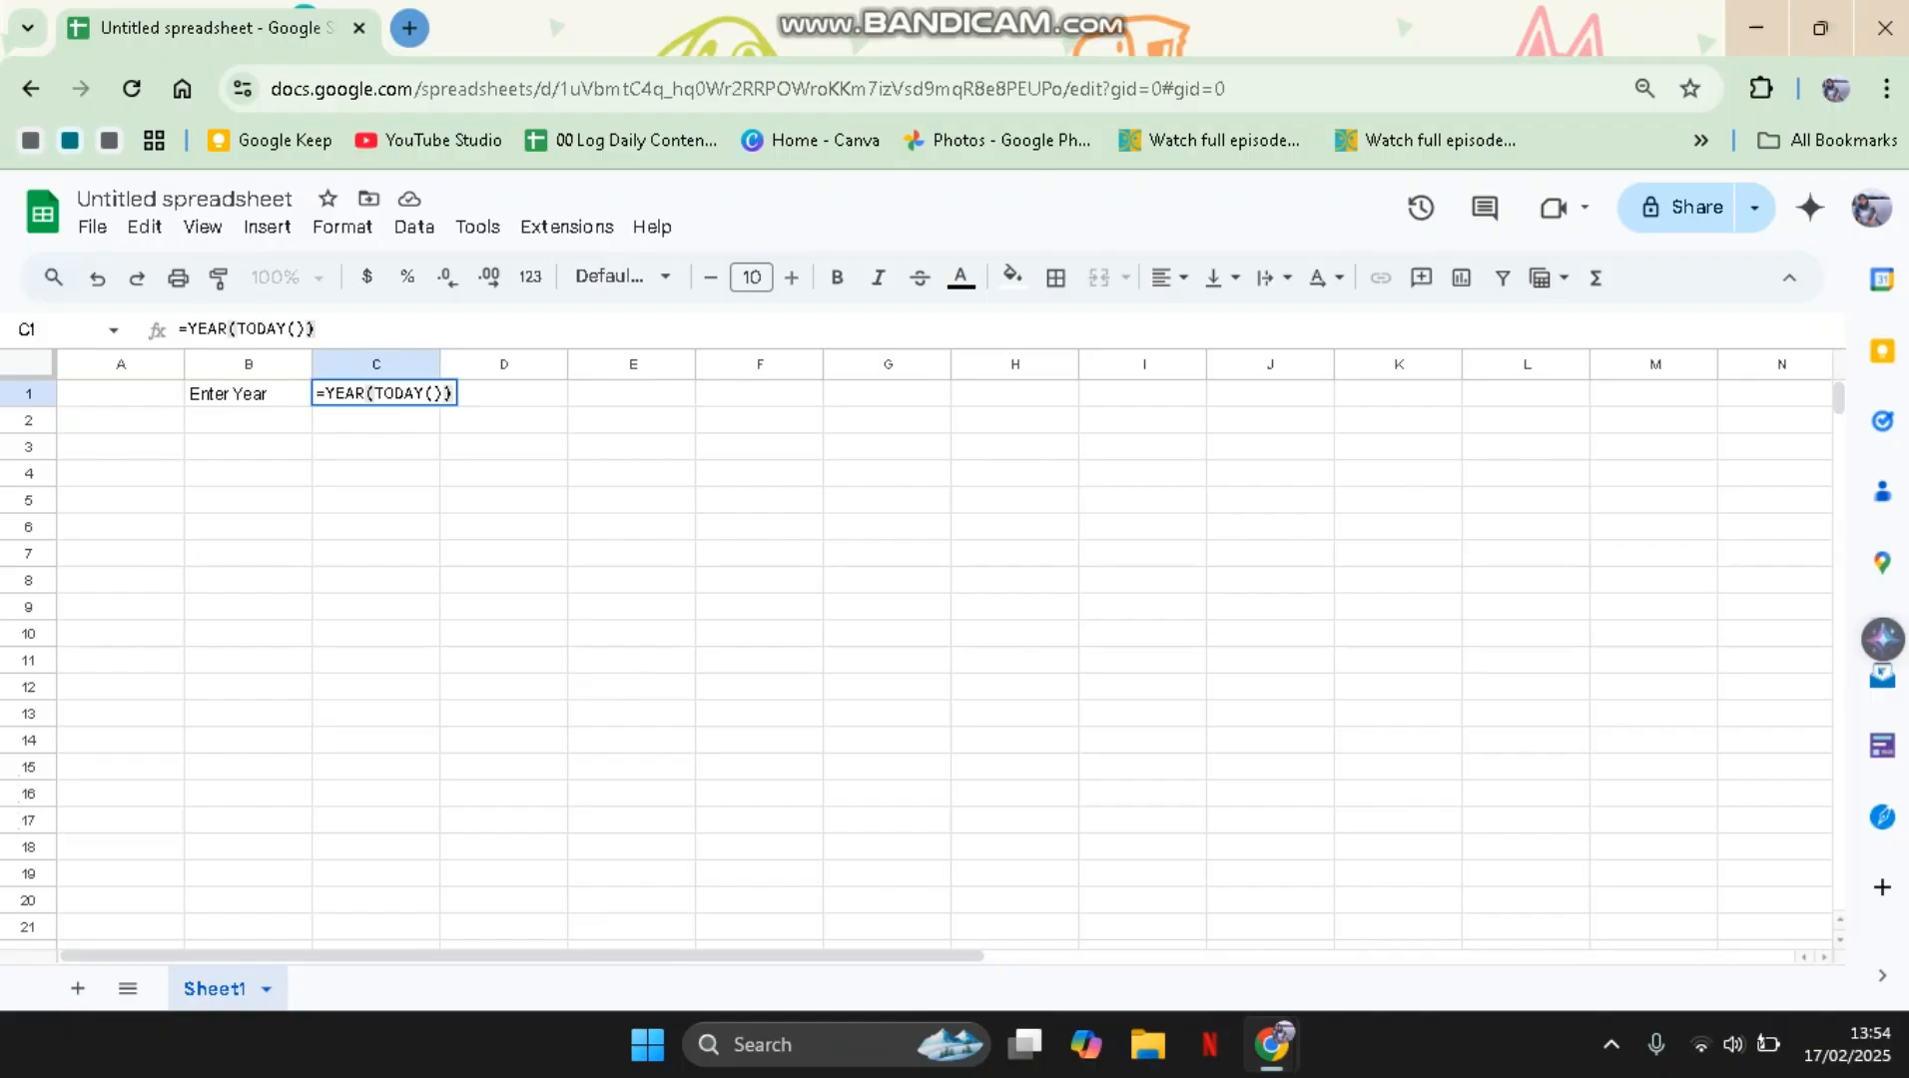
key(Return)
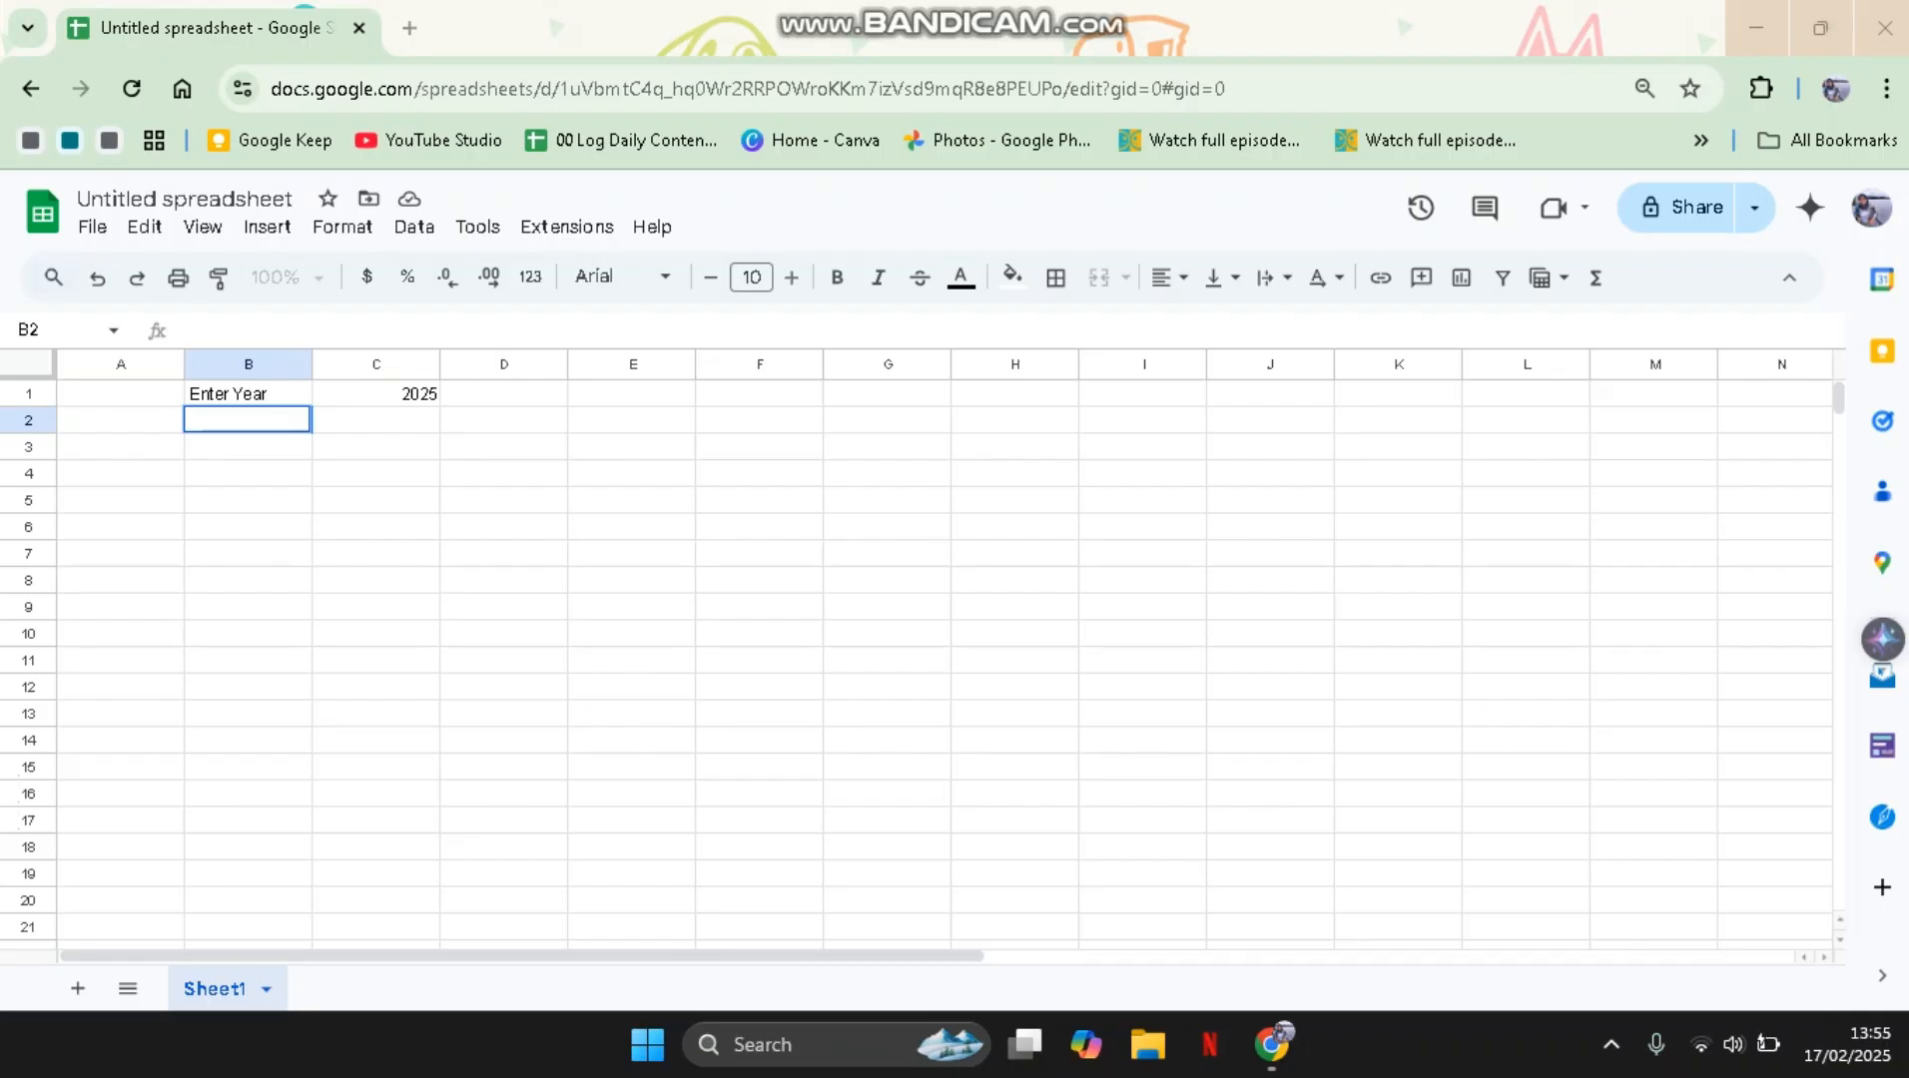
- Enter the label "Enter Month" in cell B2
text(eNTE)
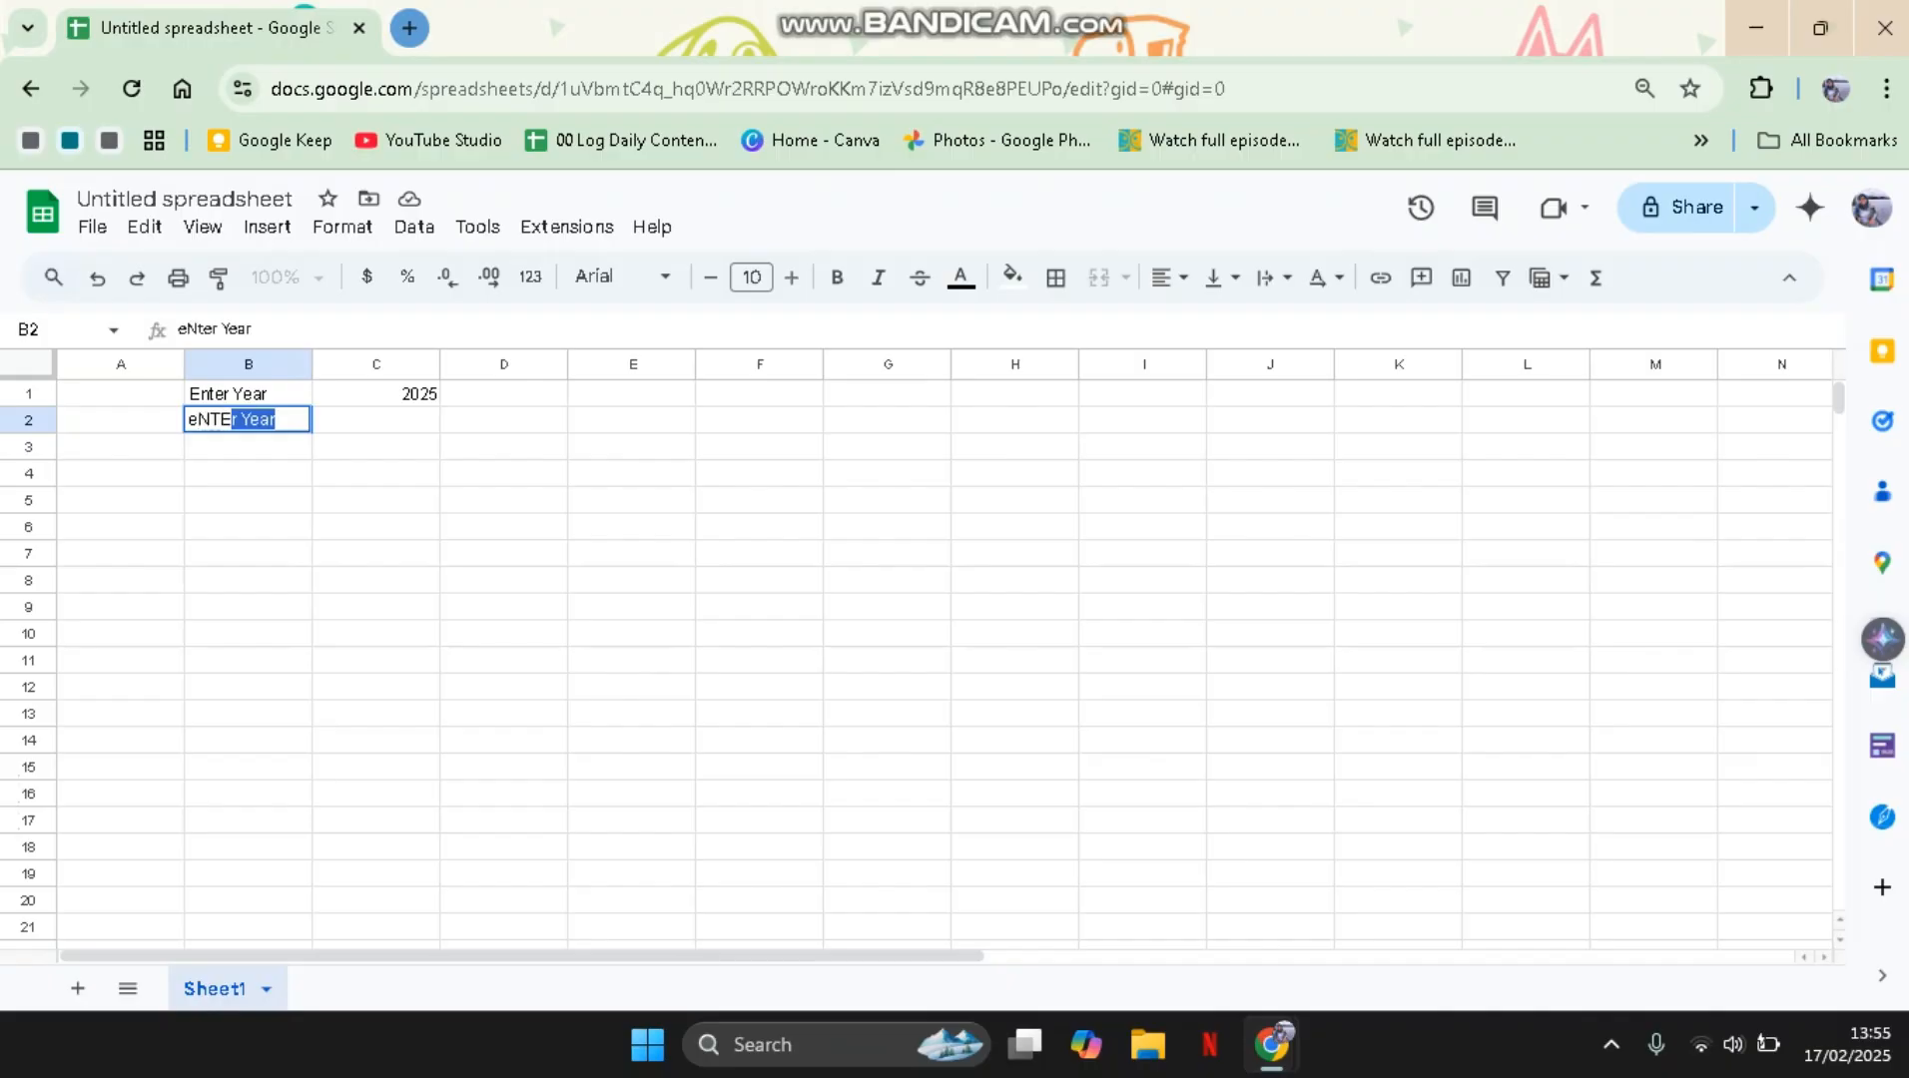
key(BackSpace)
key(BackSpace)
key(BackSpace)
key(BackSpace)
text(Ent)
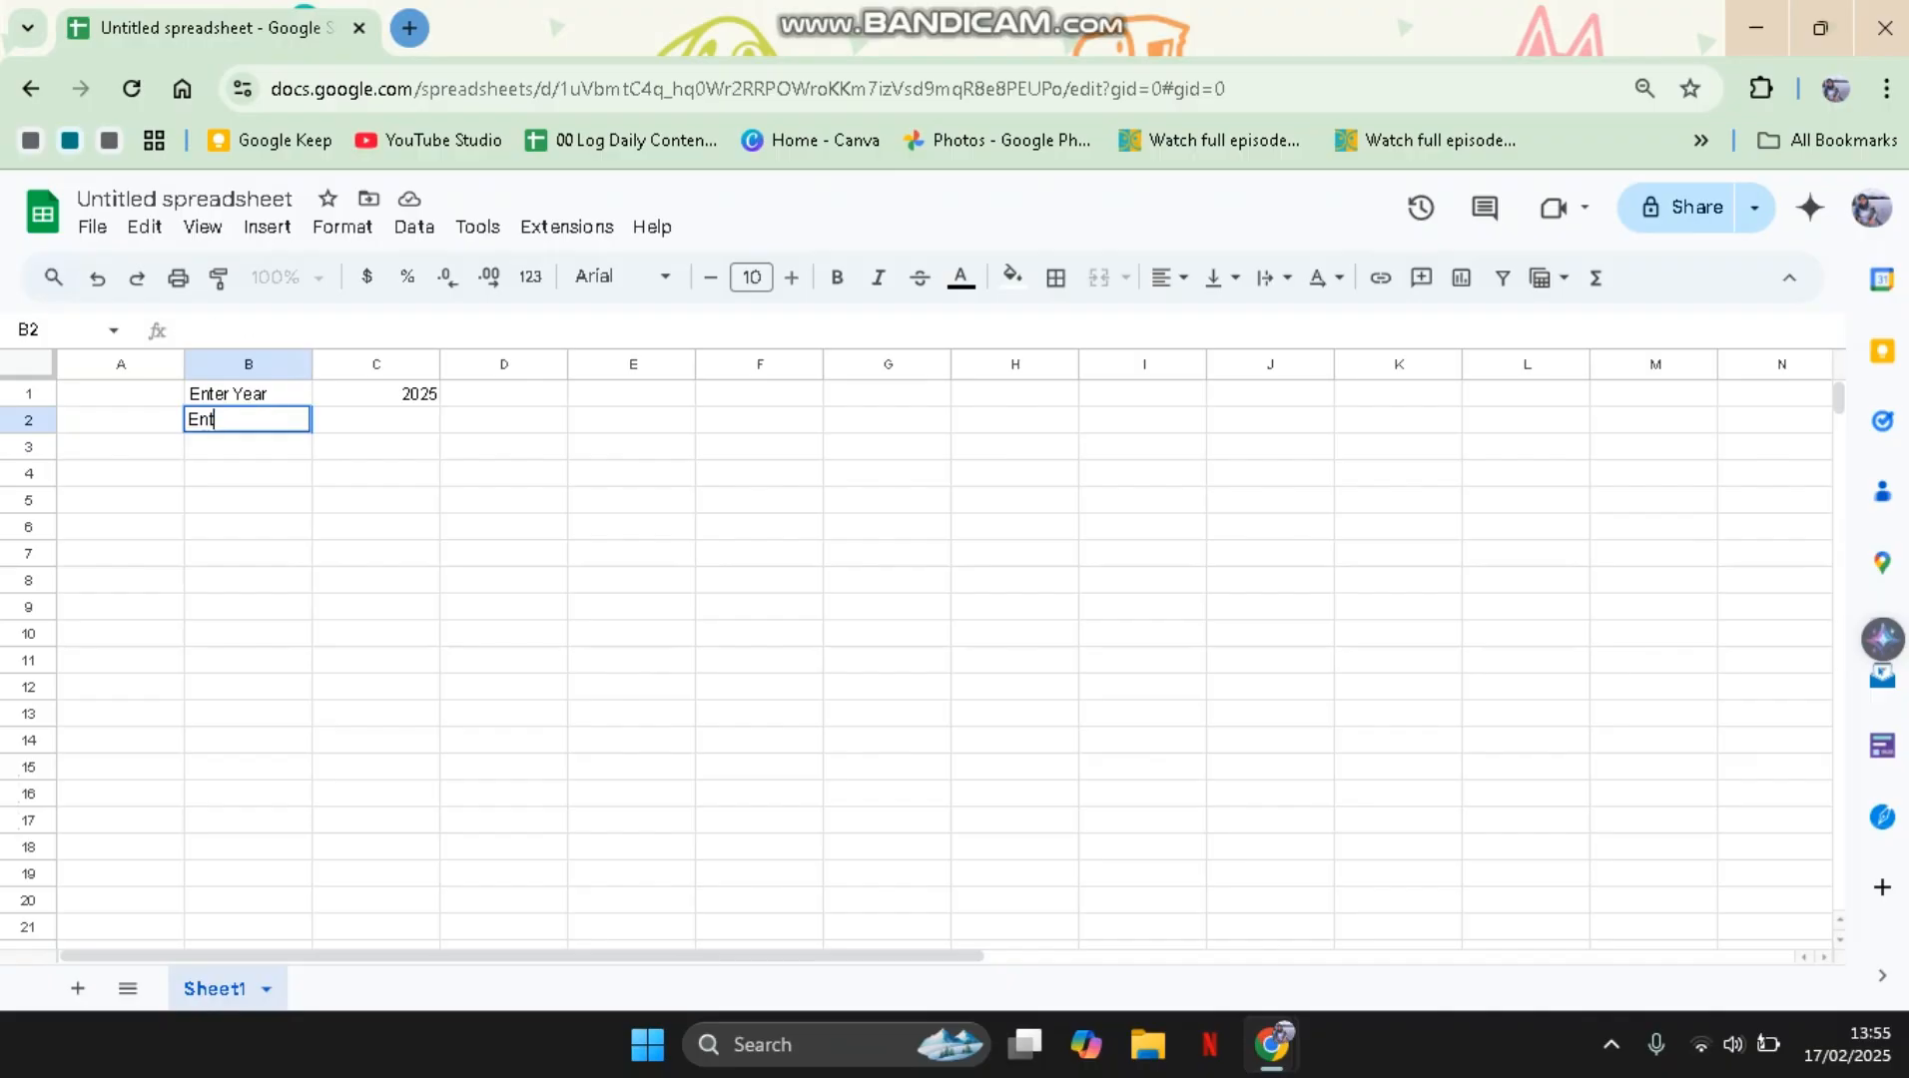
text(er Month)
key(Tab)
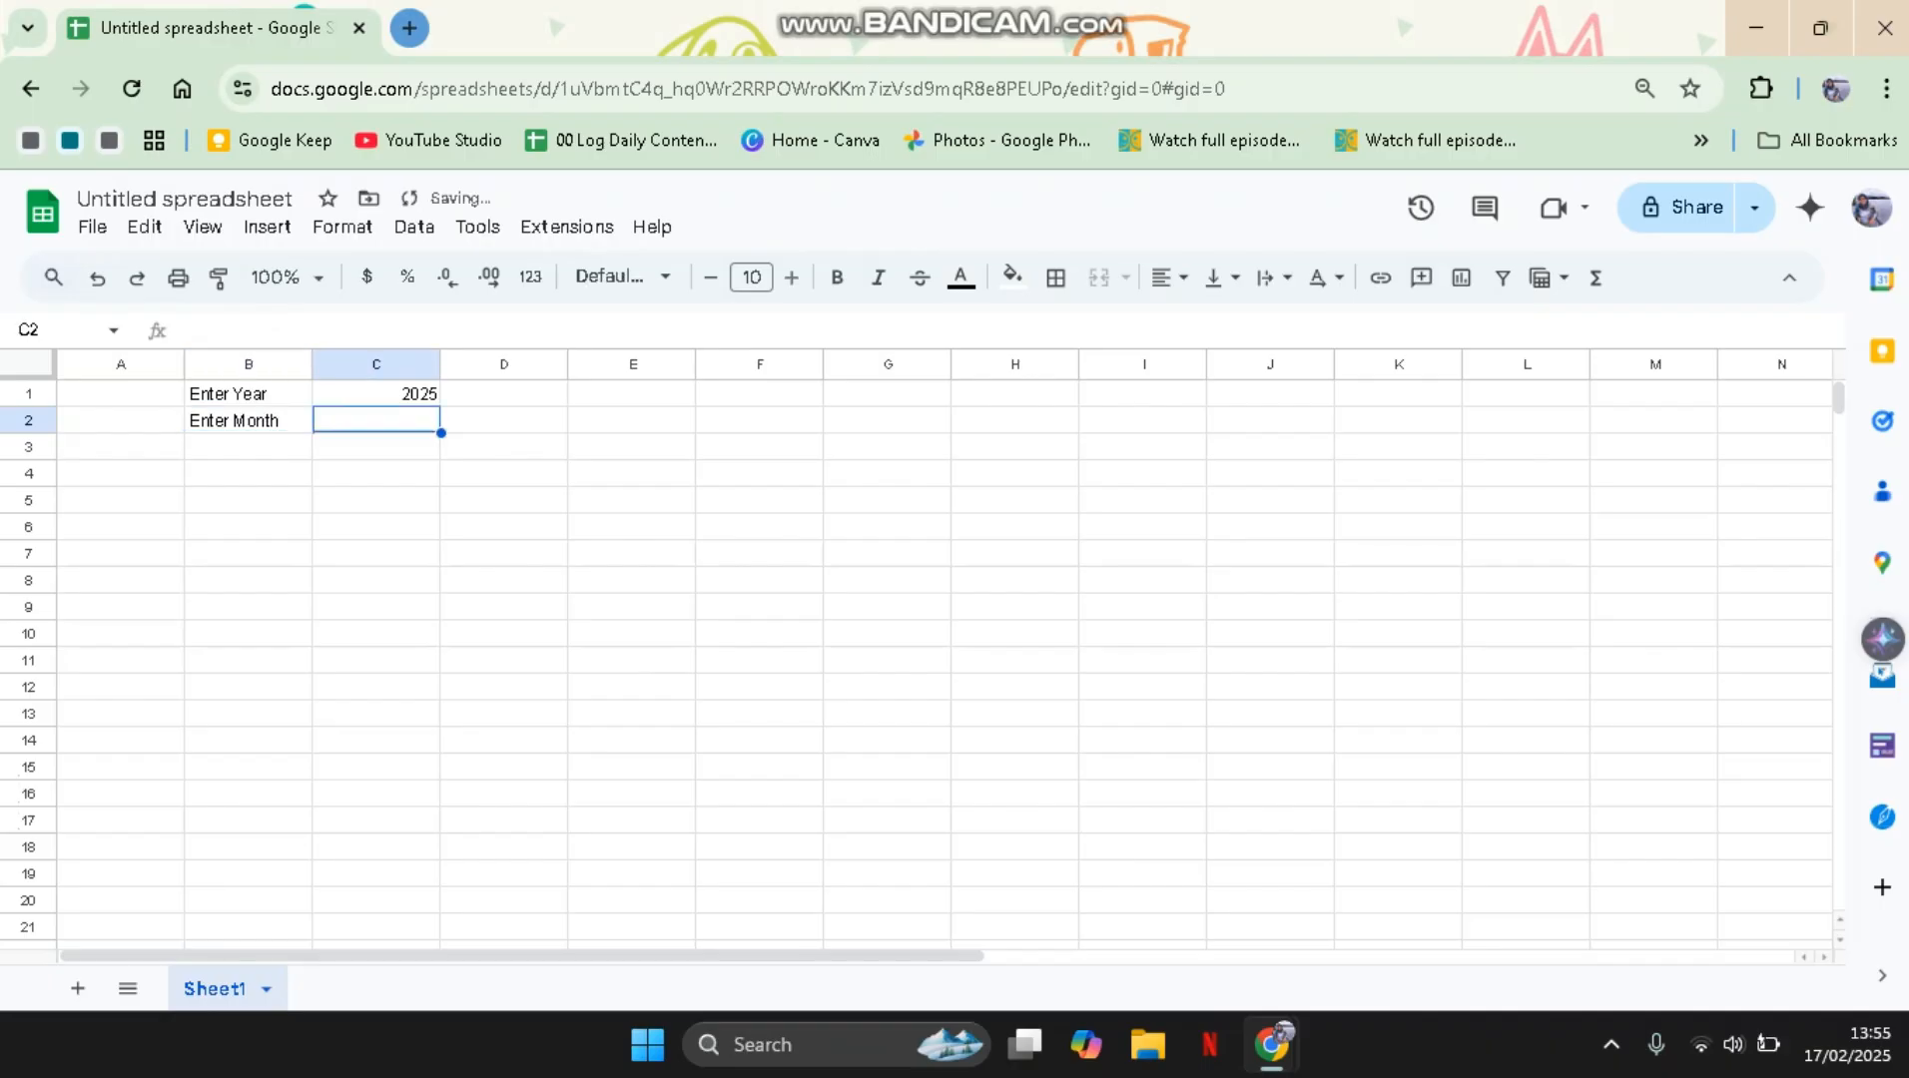
- Enter the formula =MONTH(TODAY()) in C2 and review the month and year formulas
text(=M)
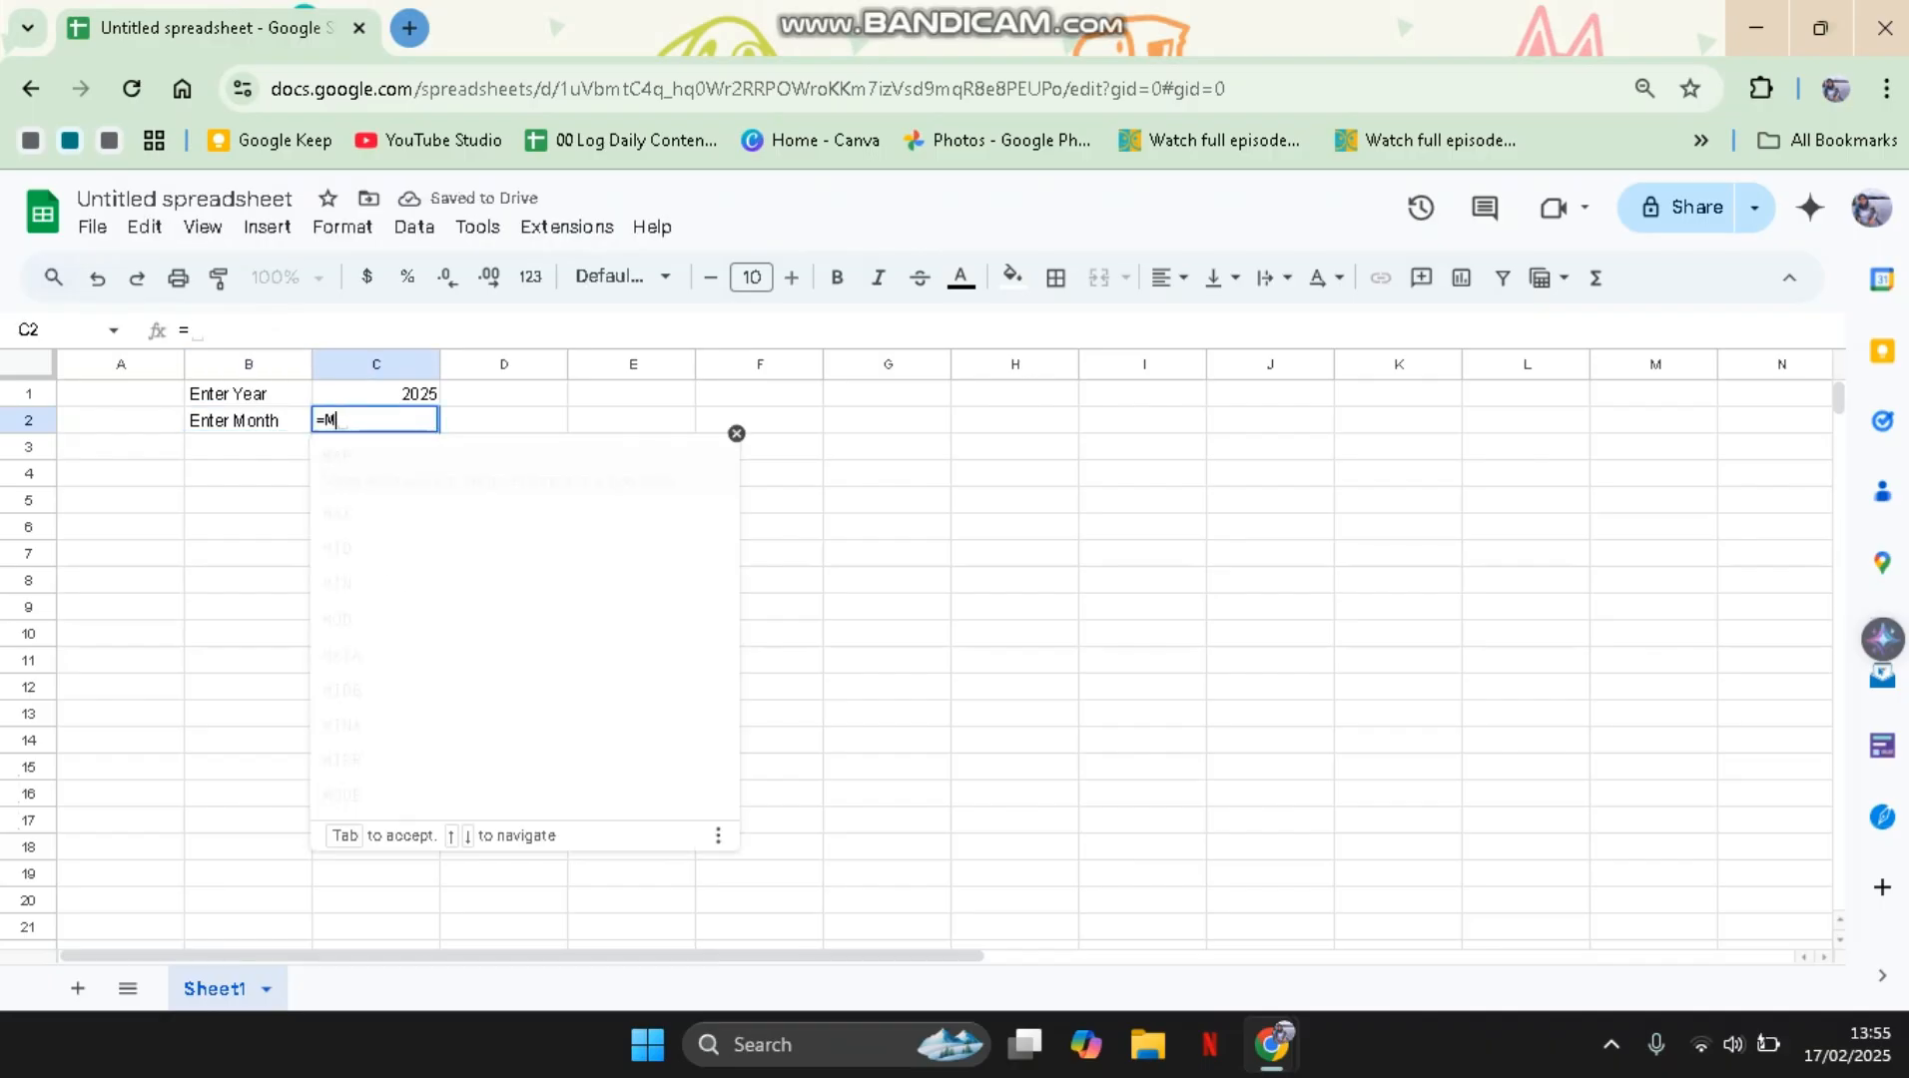
text(ONTH()
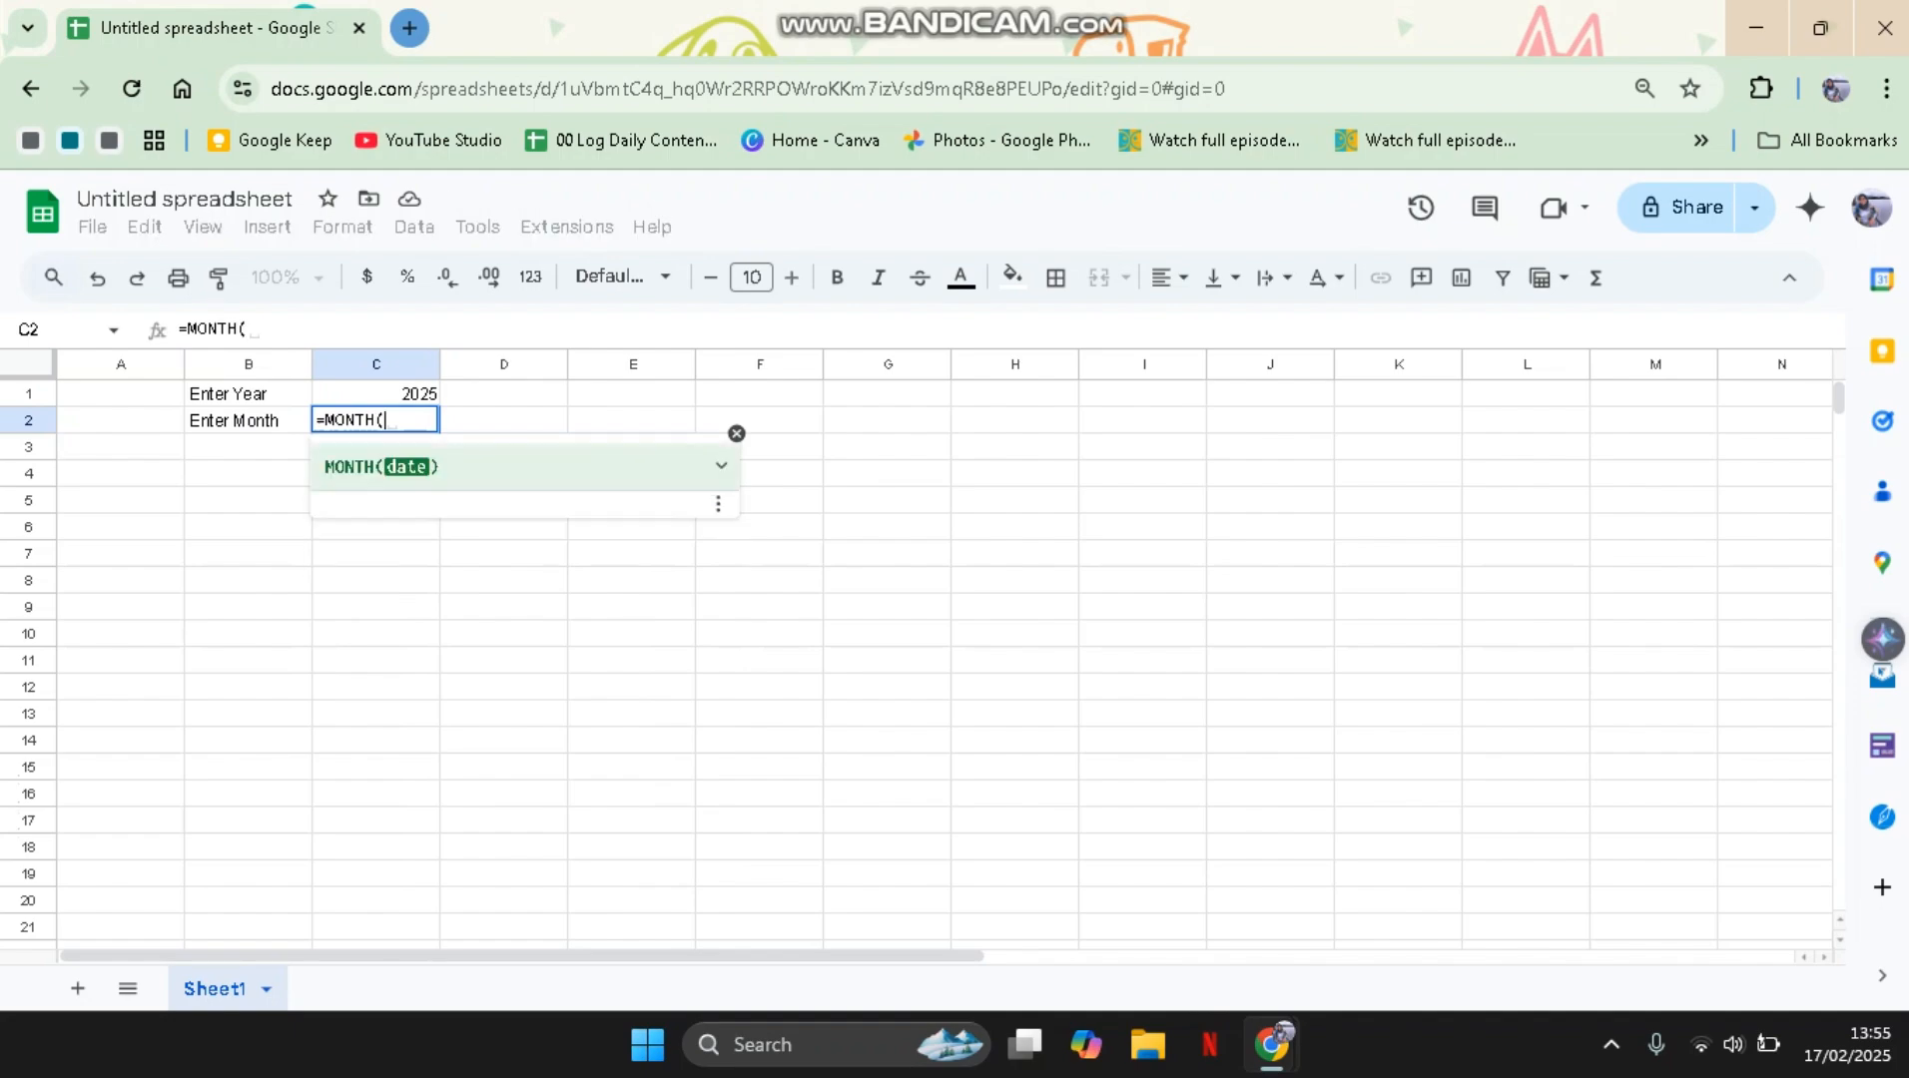
text(TOD)
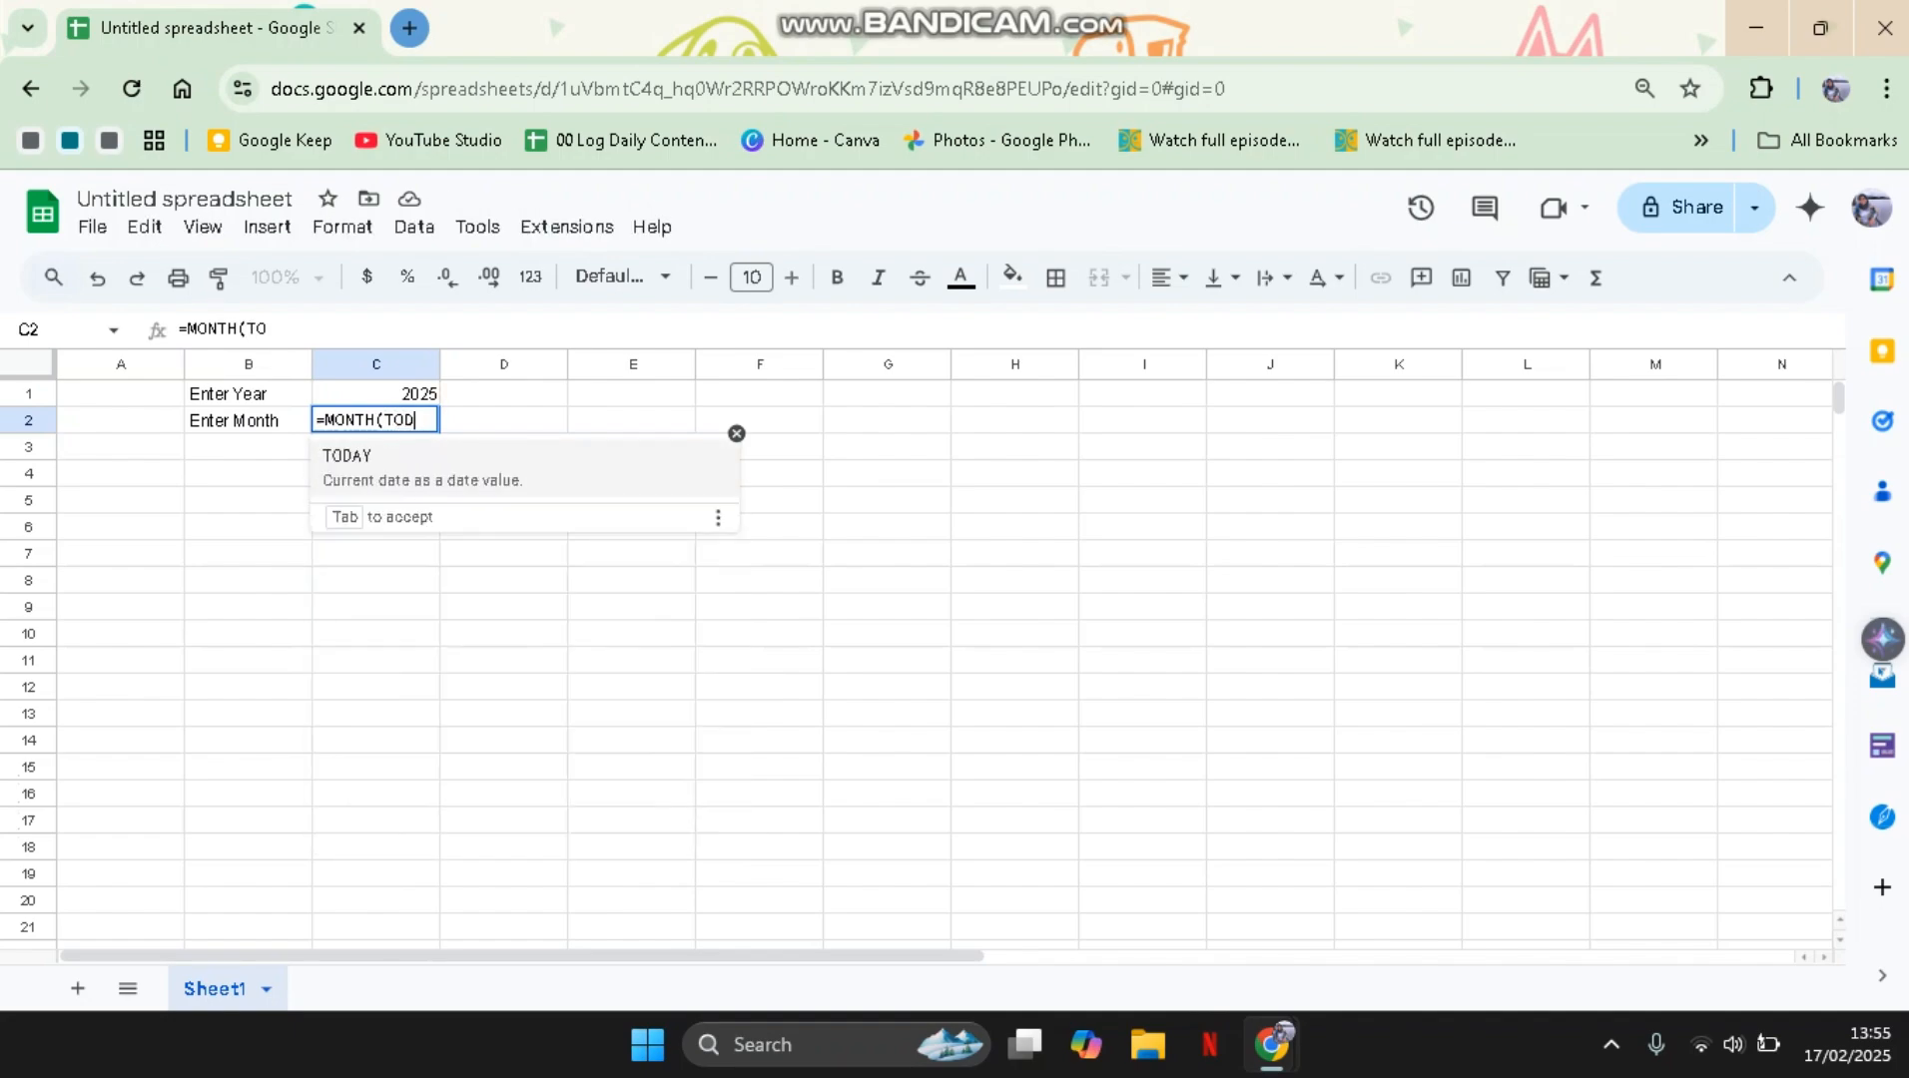
text(AY()))
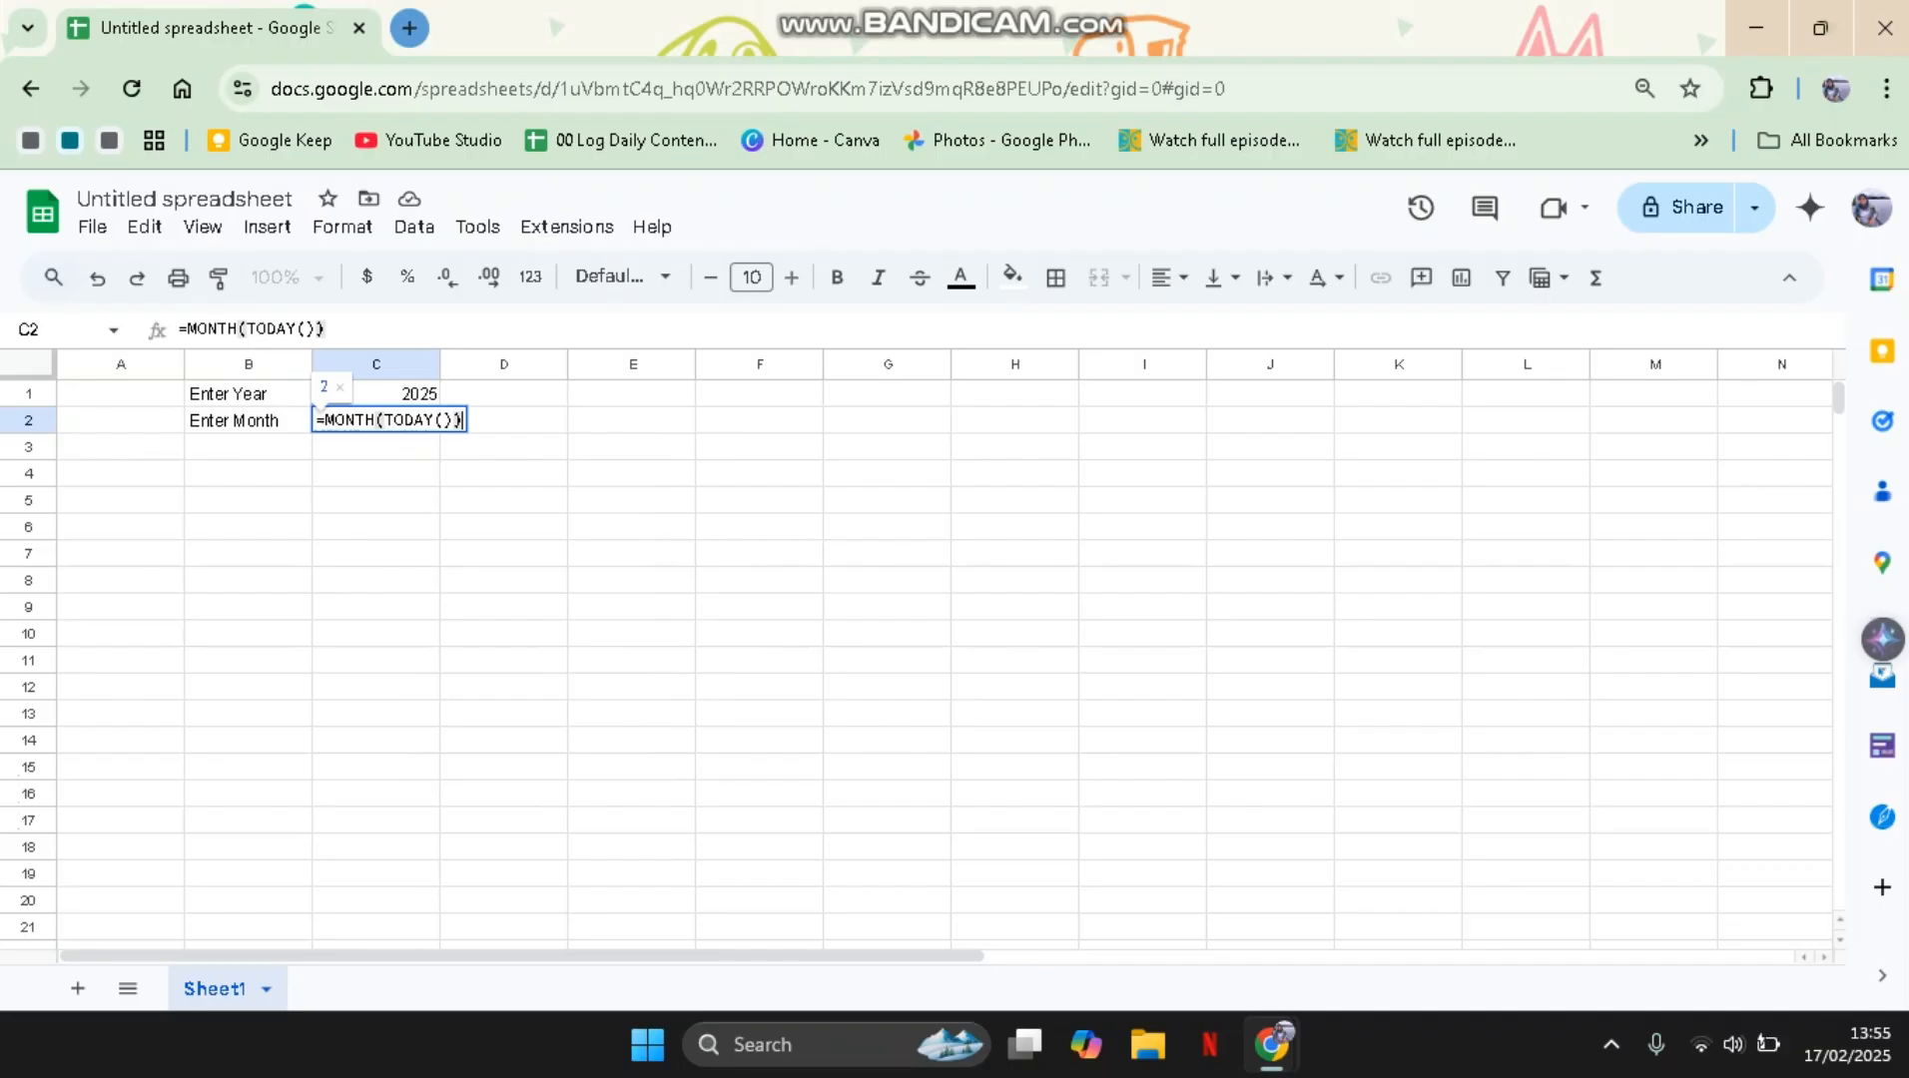
key(Return)
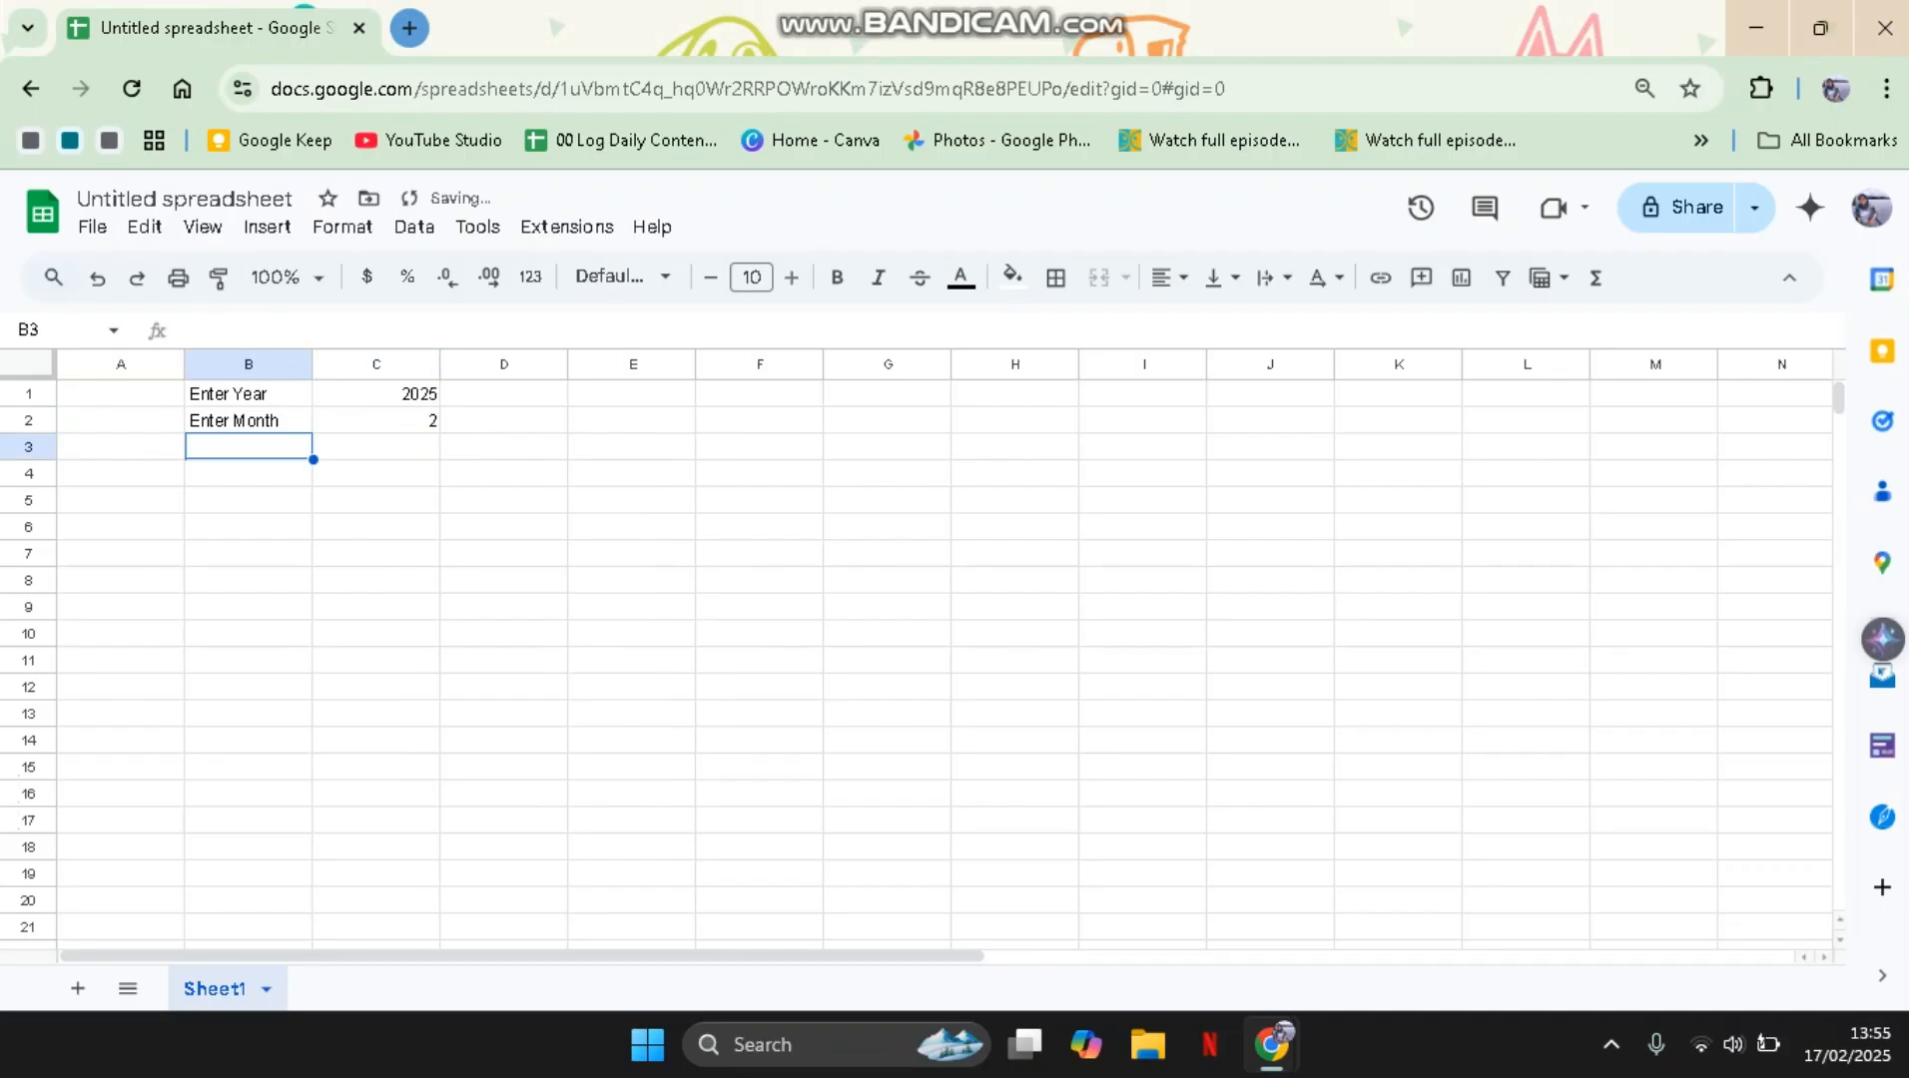
click(377, 420)
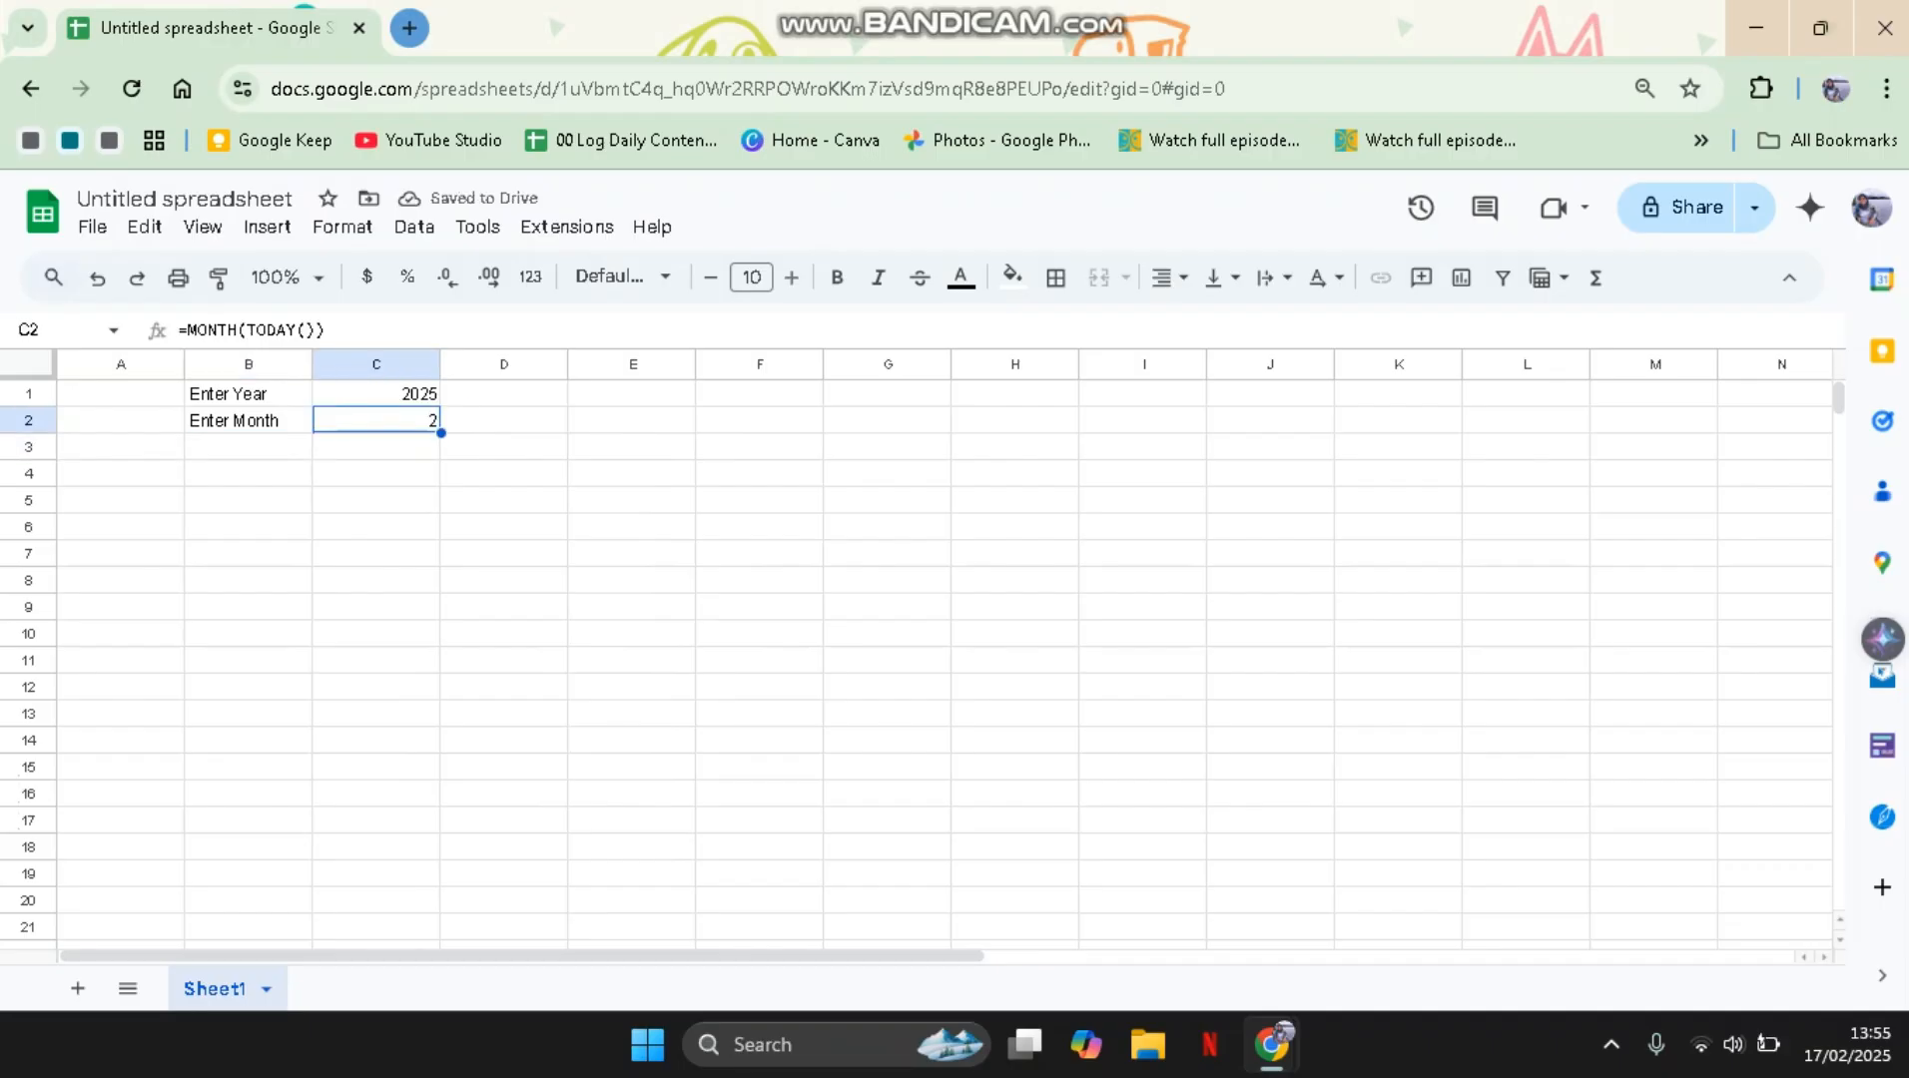
click(377, 393)
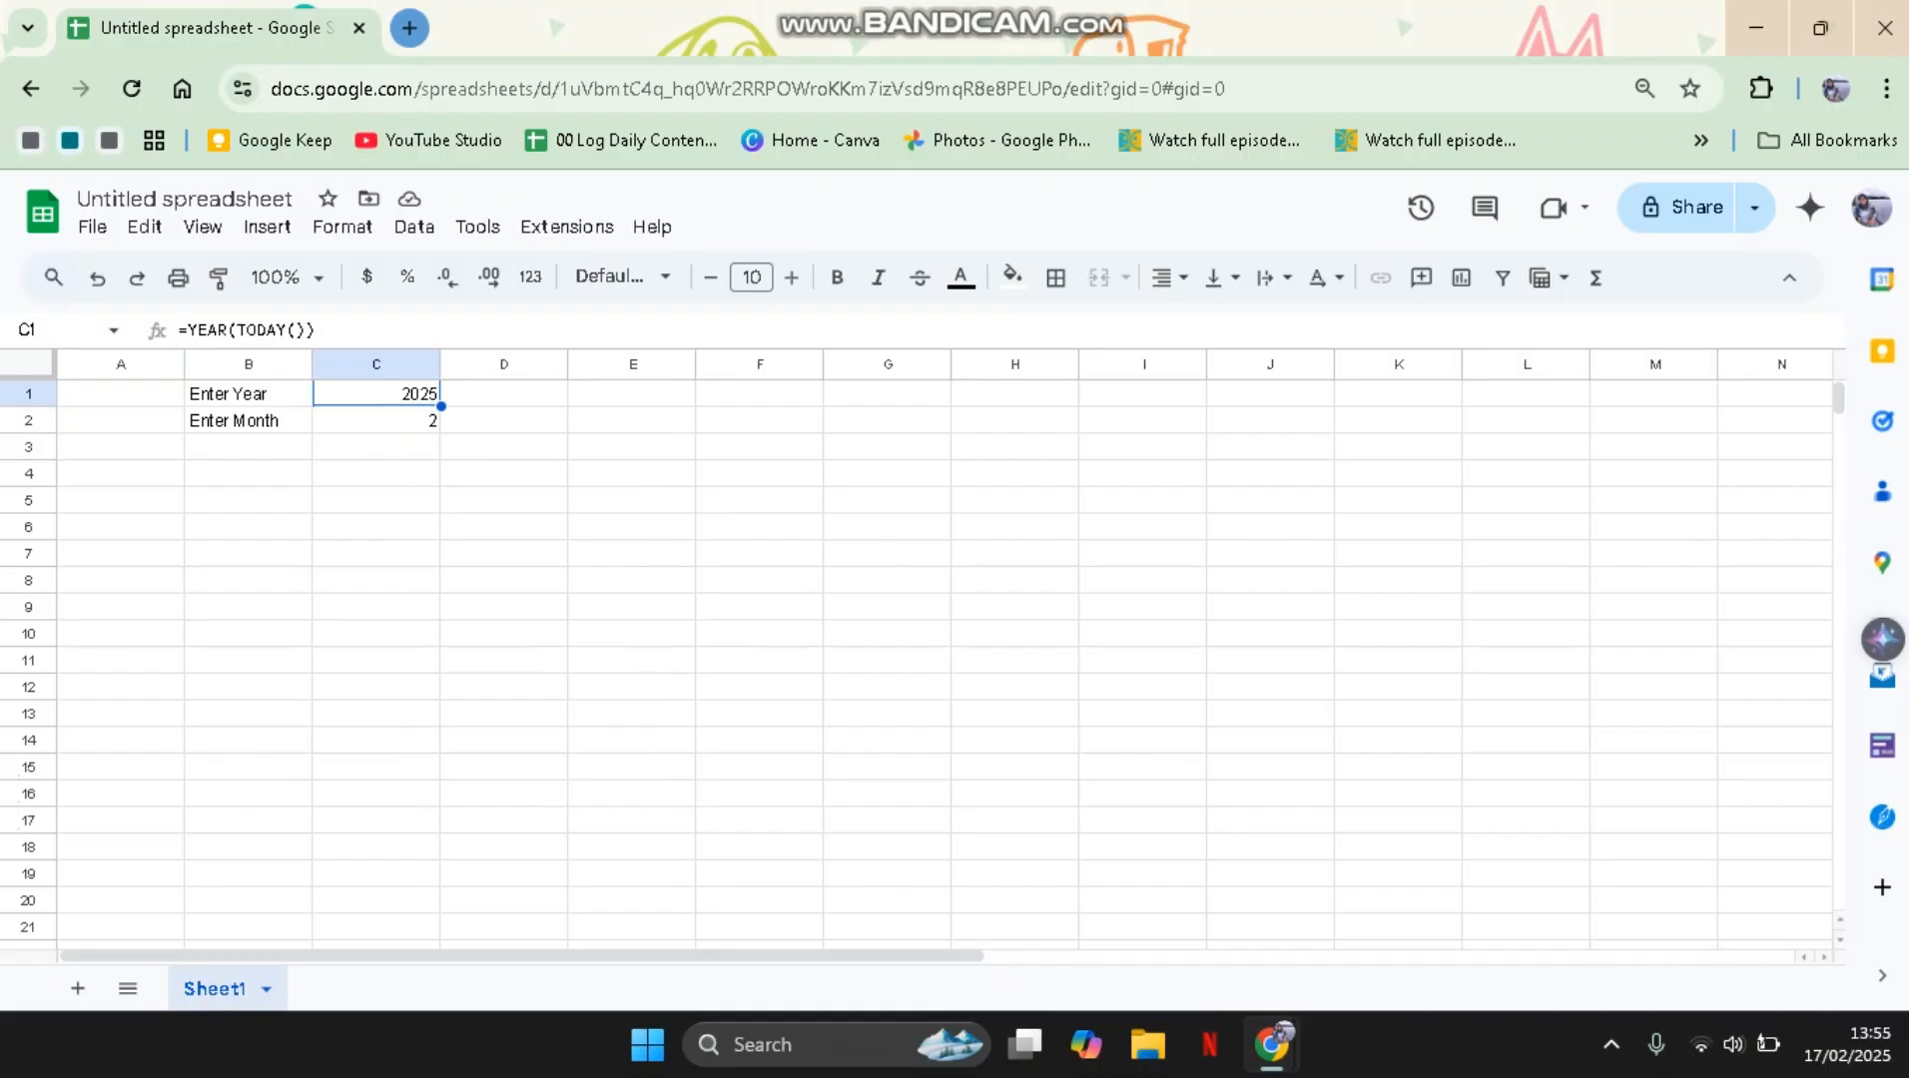
click(119, 472)
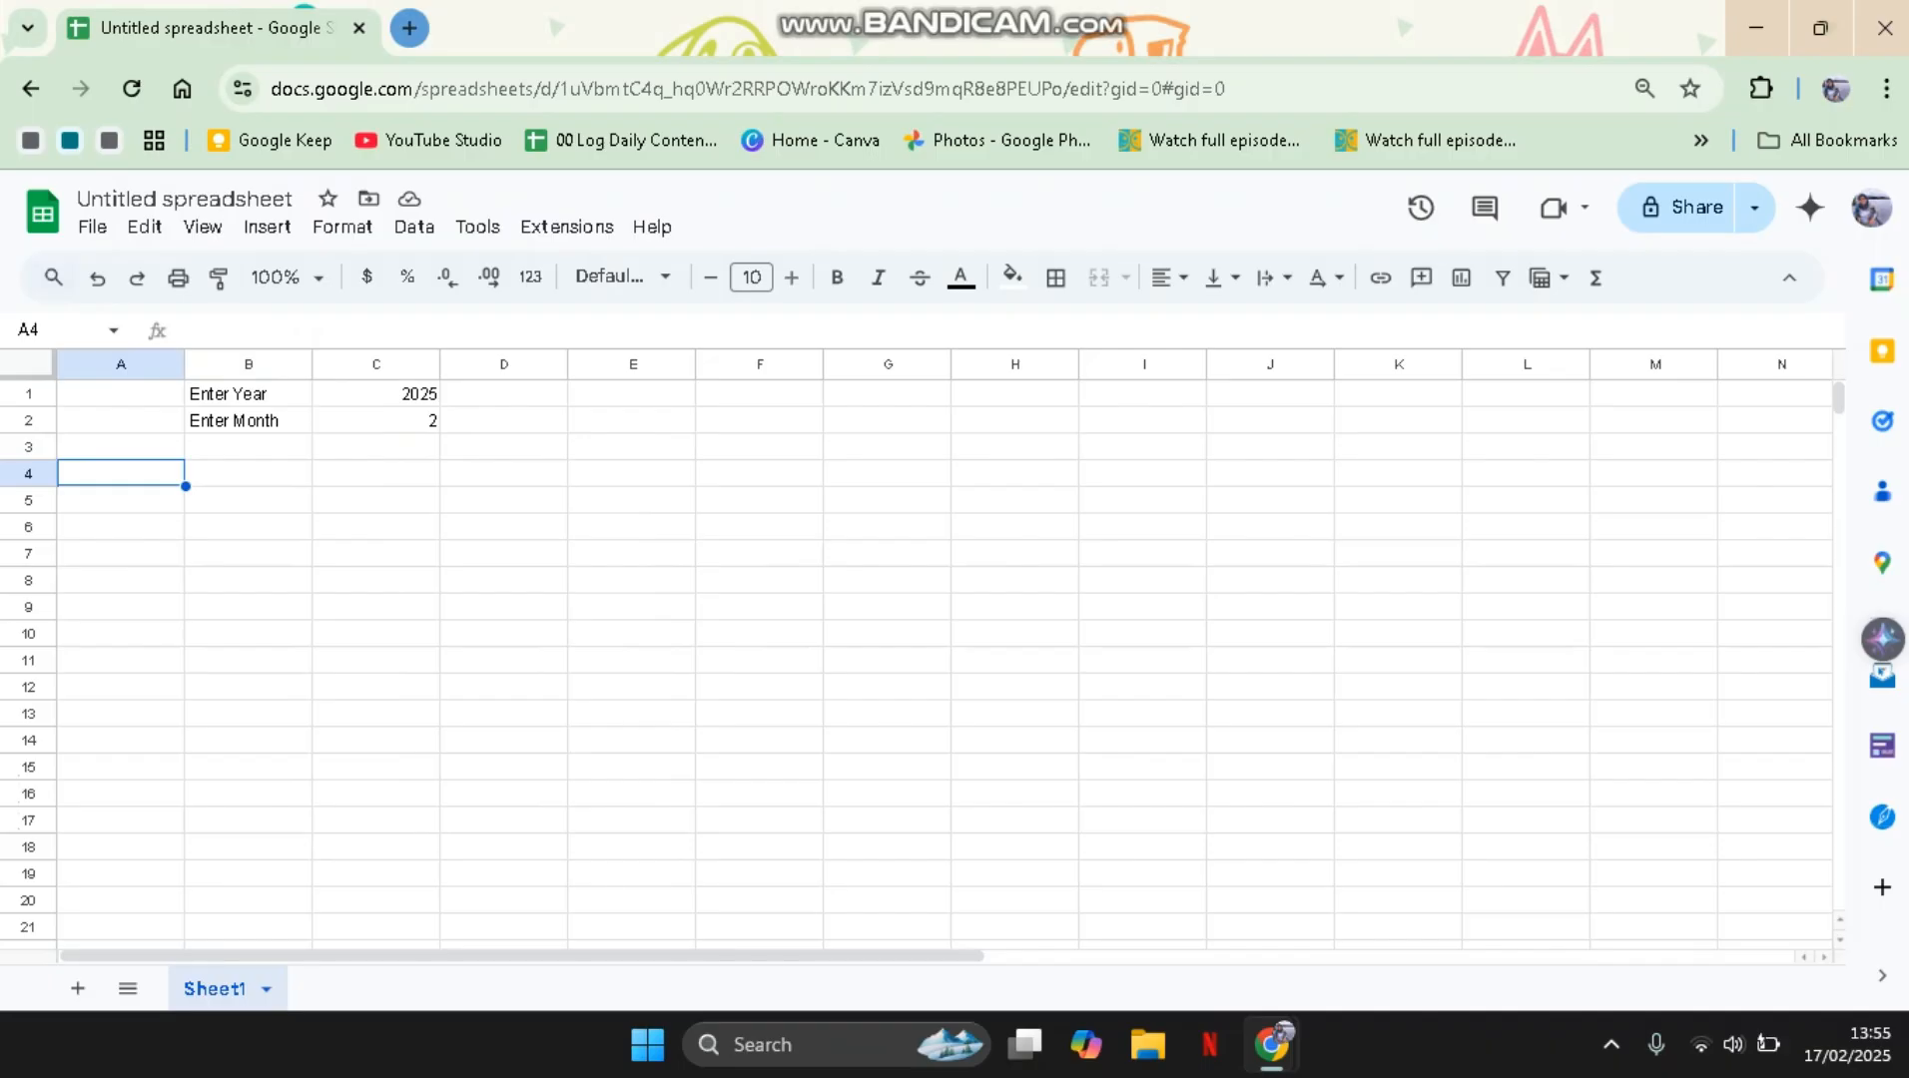
text(sUN)
key(BackSpace)
key(BackSpace)
key(BackSpace)
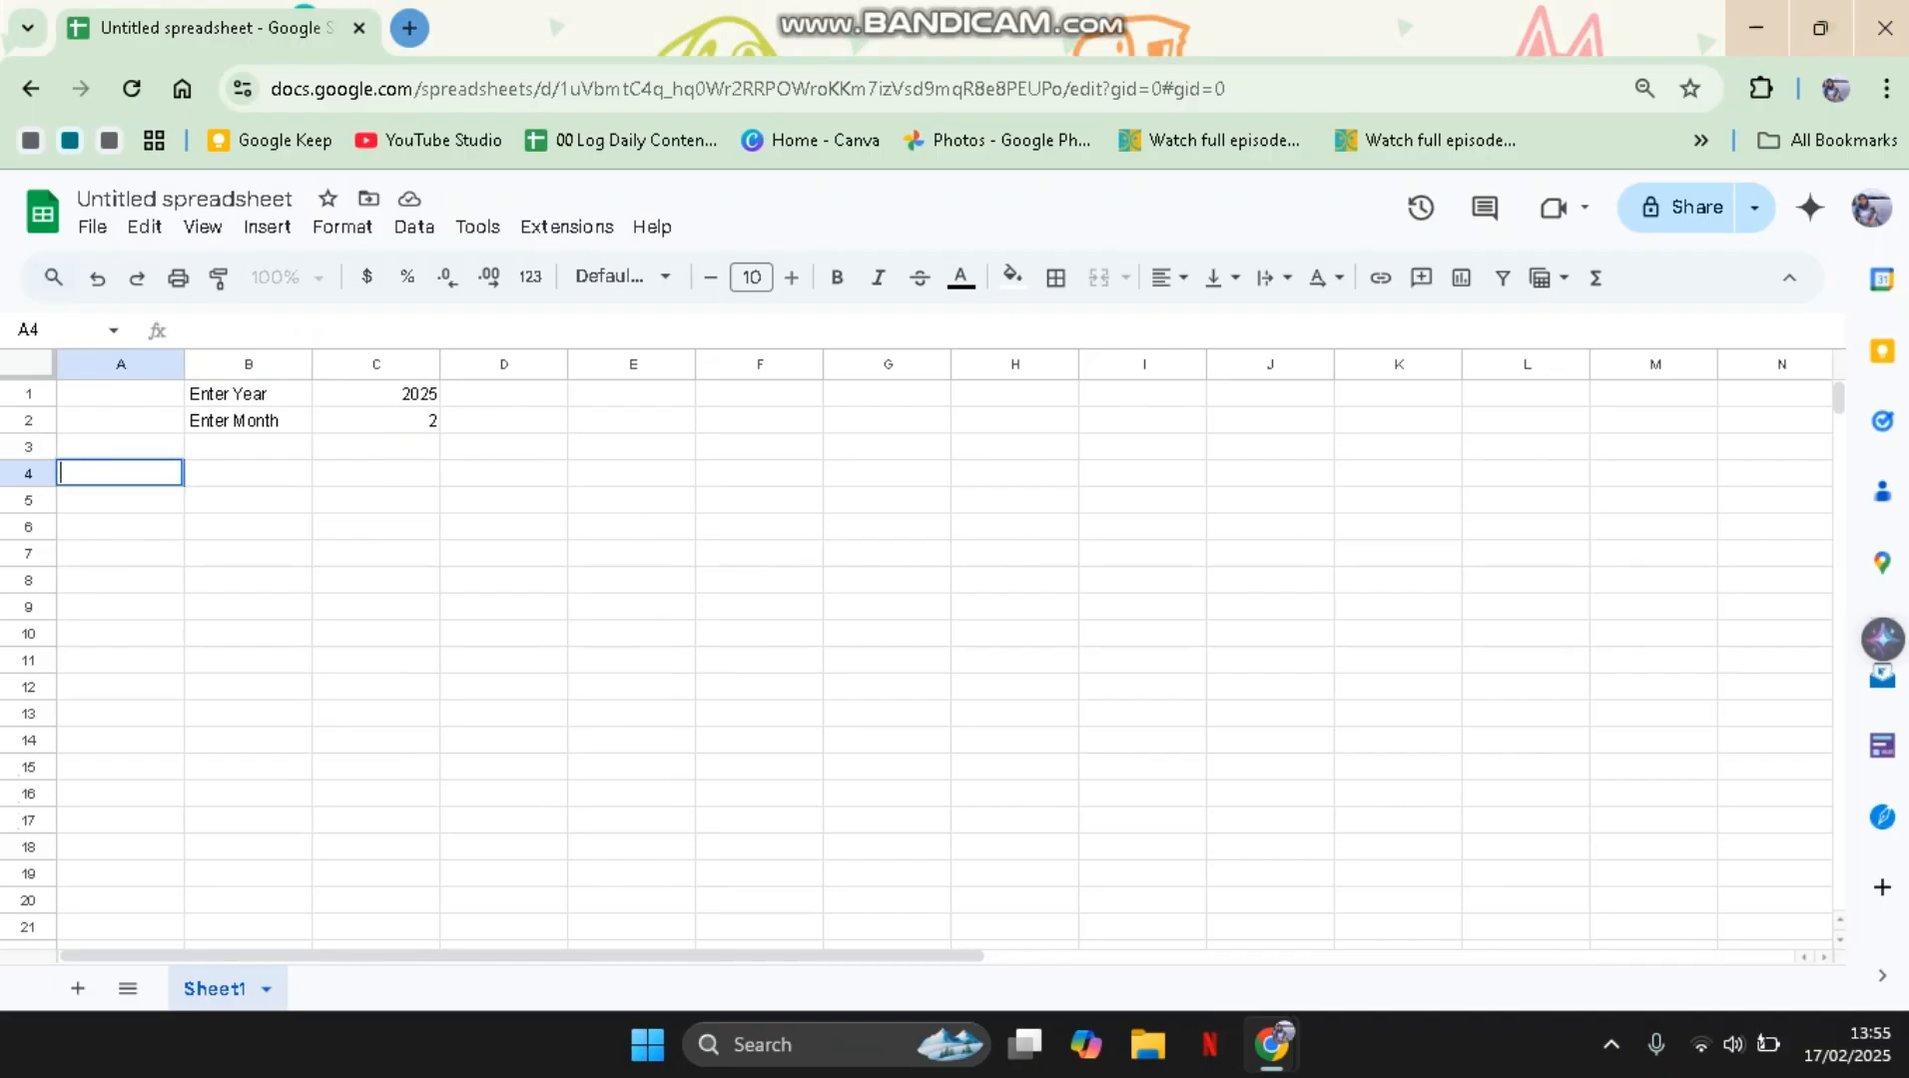
text(Sun)
key(Tab)
text(Mon)
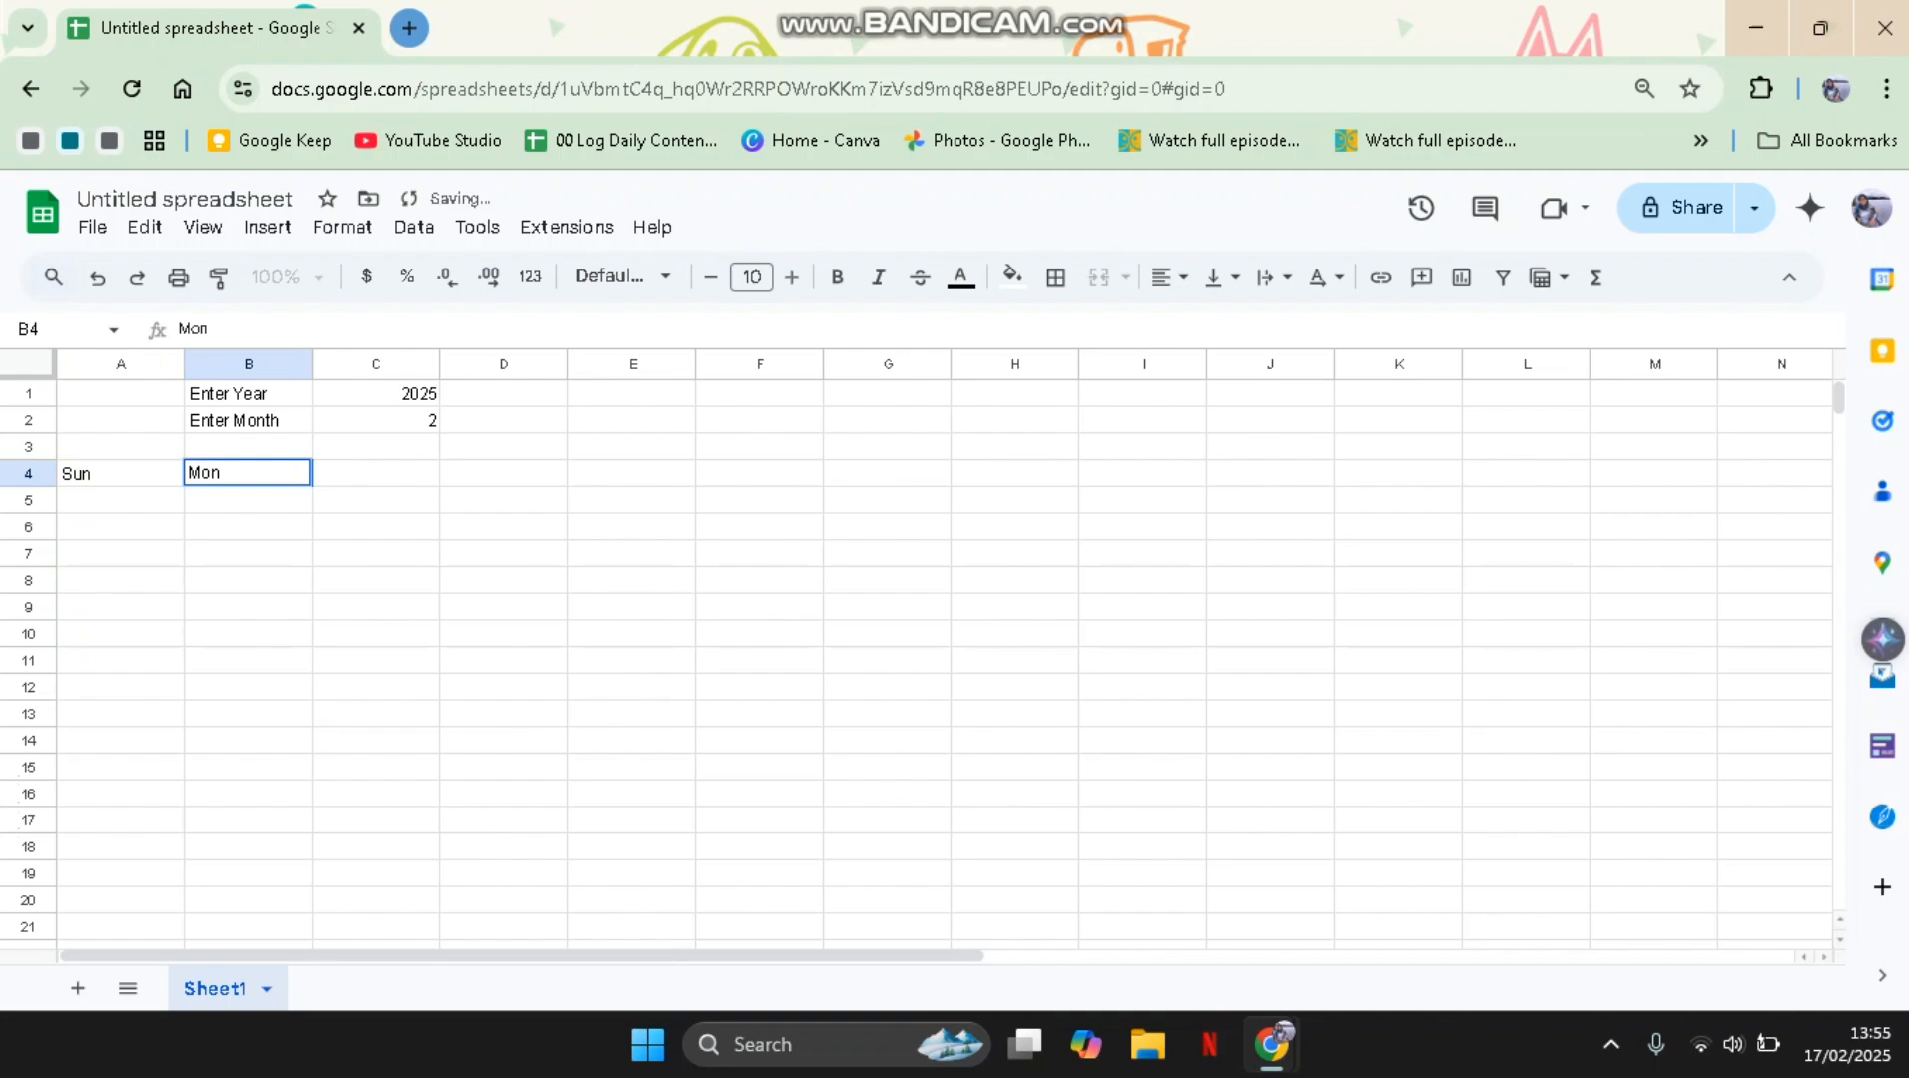
key(Tab)
key(Left)
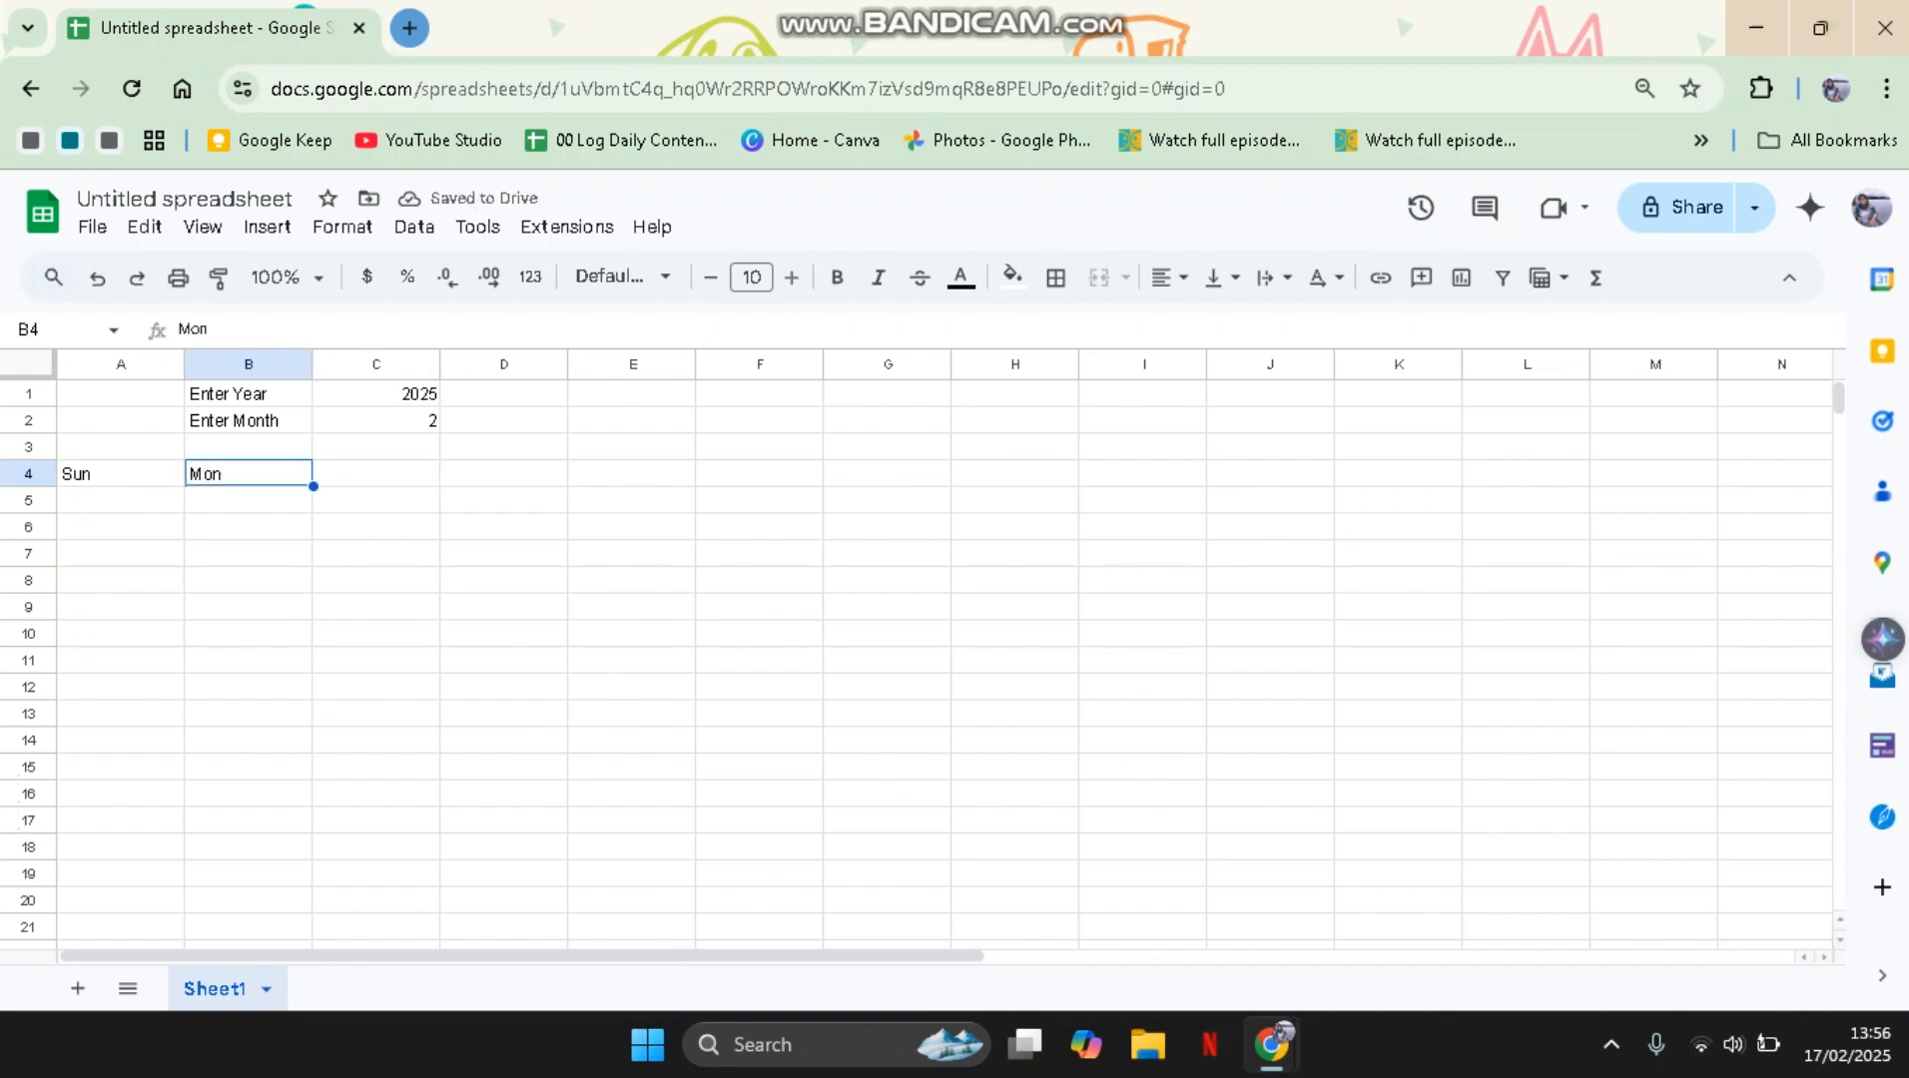
key(Left)
key(Delete)
- Fill B4:H4 with the weekday headings Sun, Mon, Tue, Wed, Thu, Fri and Sat
key(Right)
text(Sun)
key(Tab)
text(Mon)
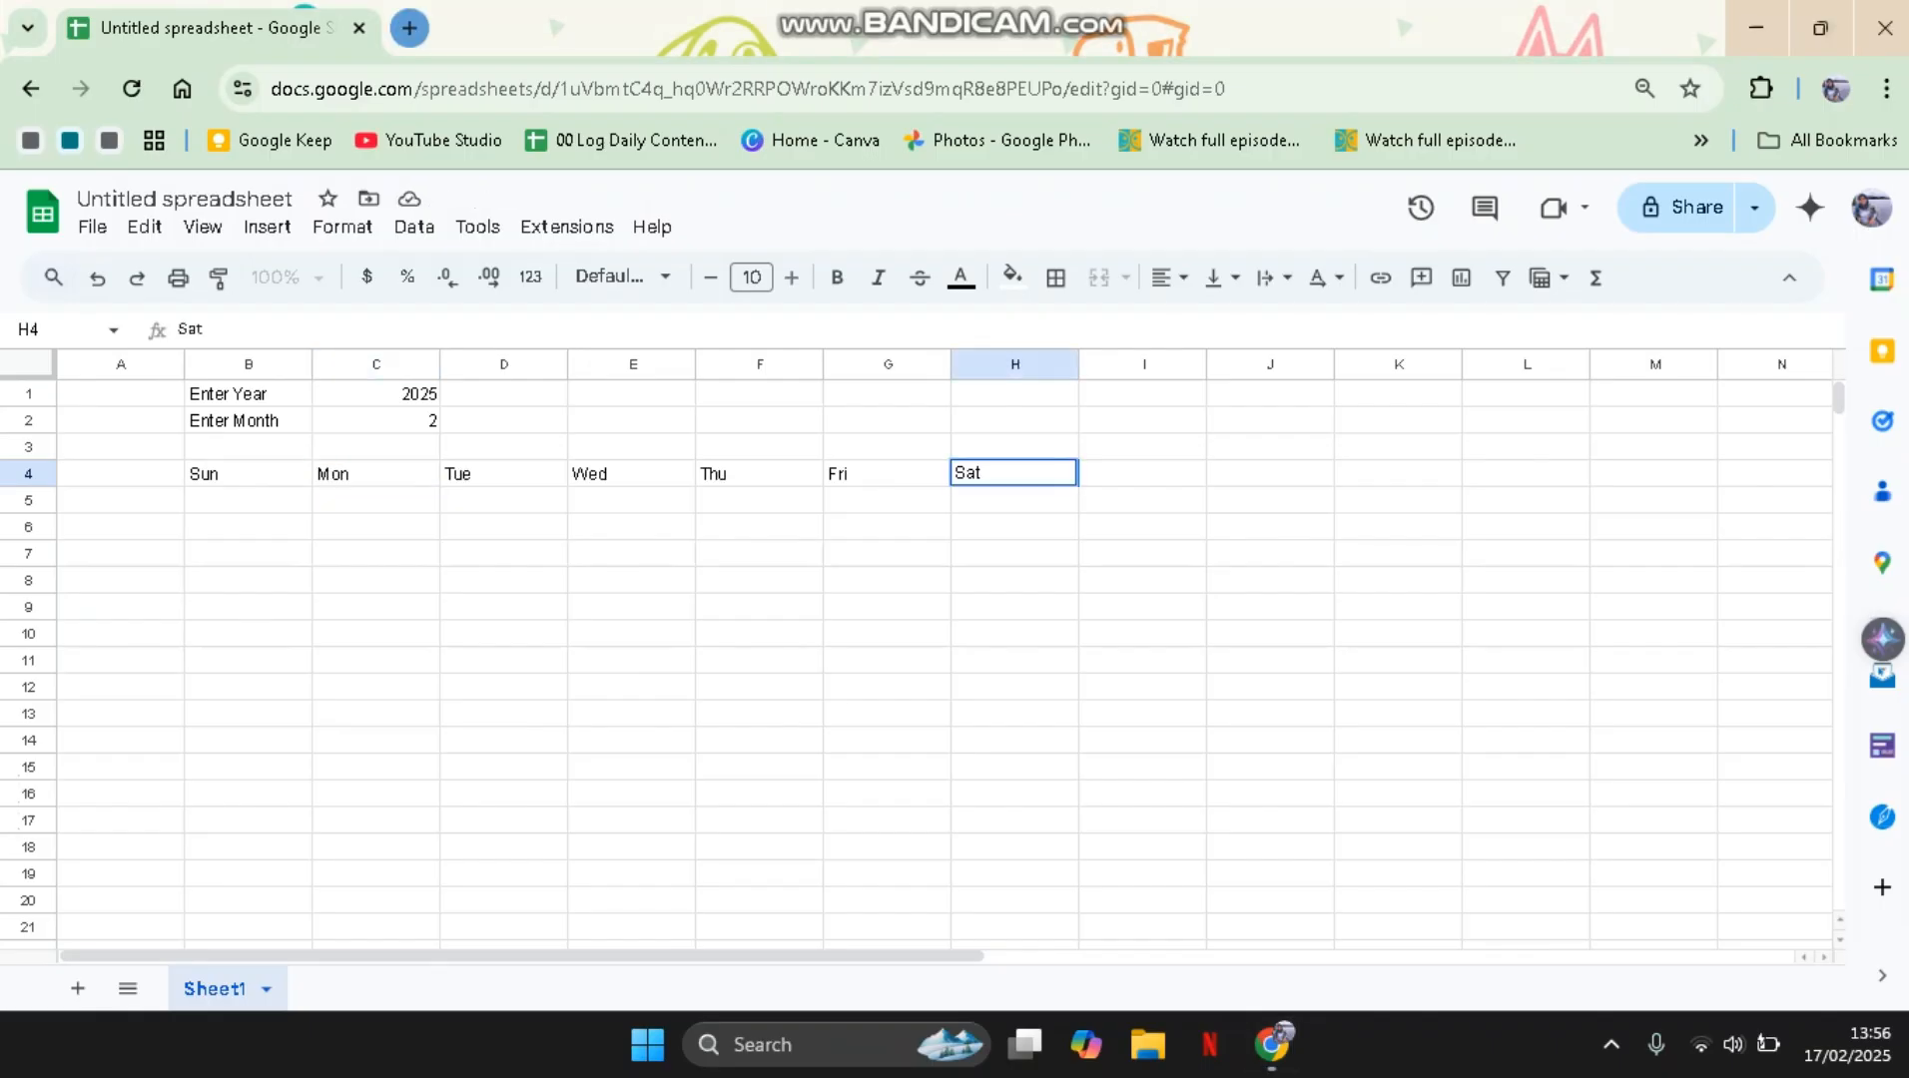
click(248, 527)
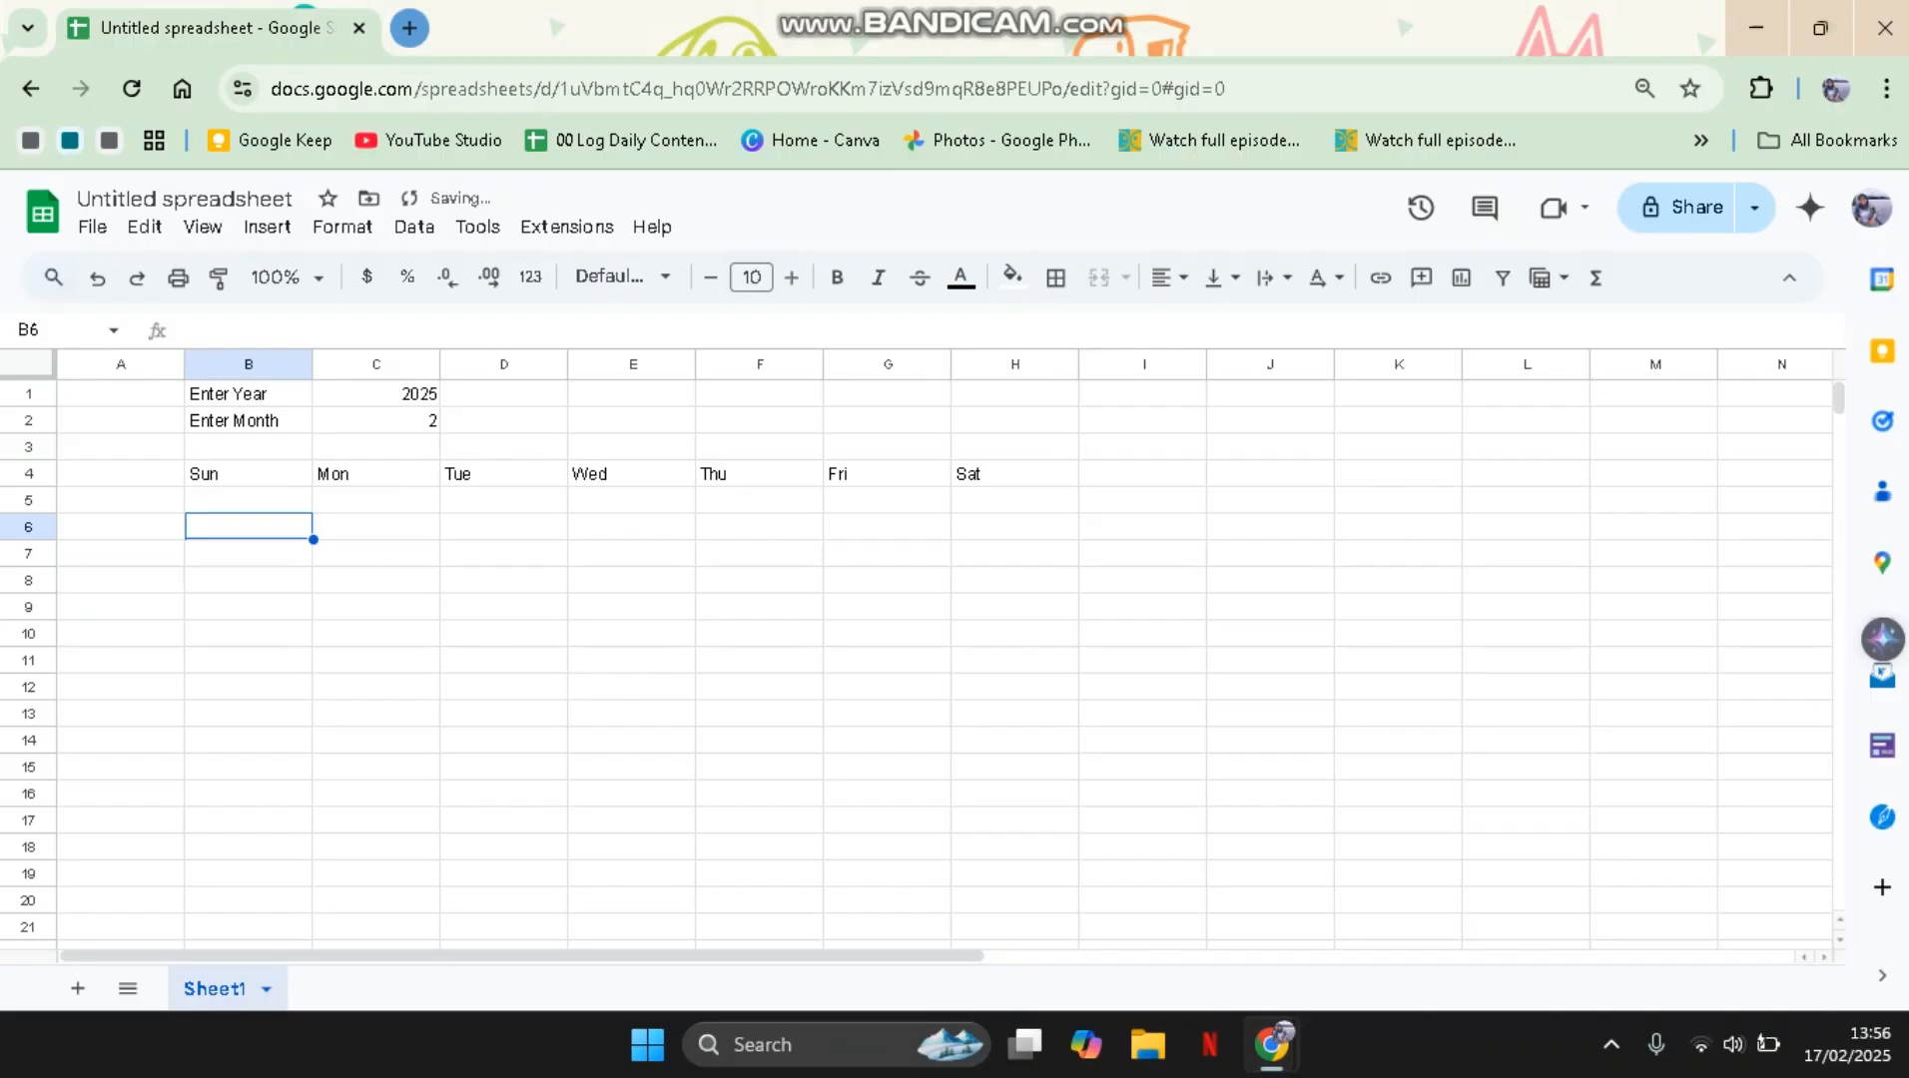
- Enter the formula =DATE(C1,C2,1) in B5 under the Sun heading and review it
click(249, 499)
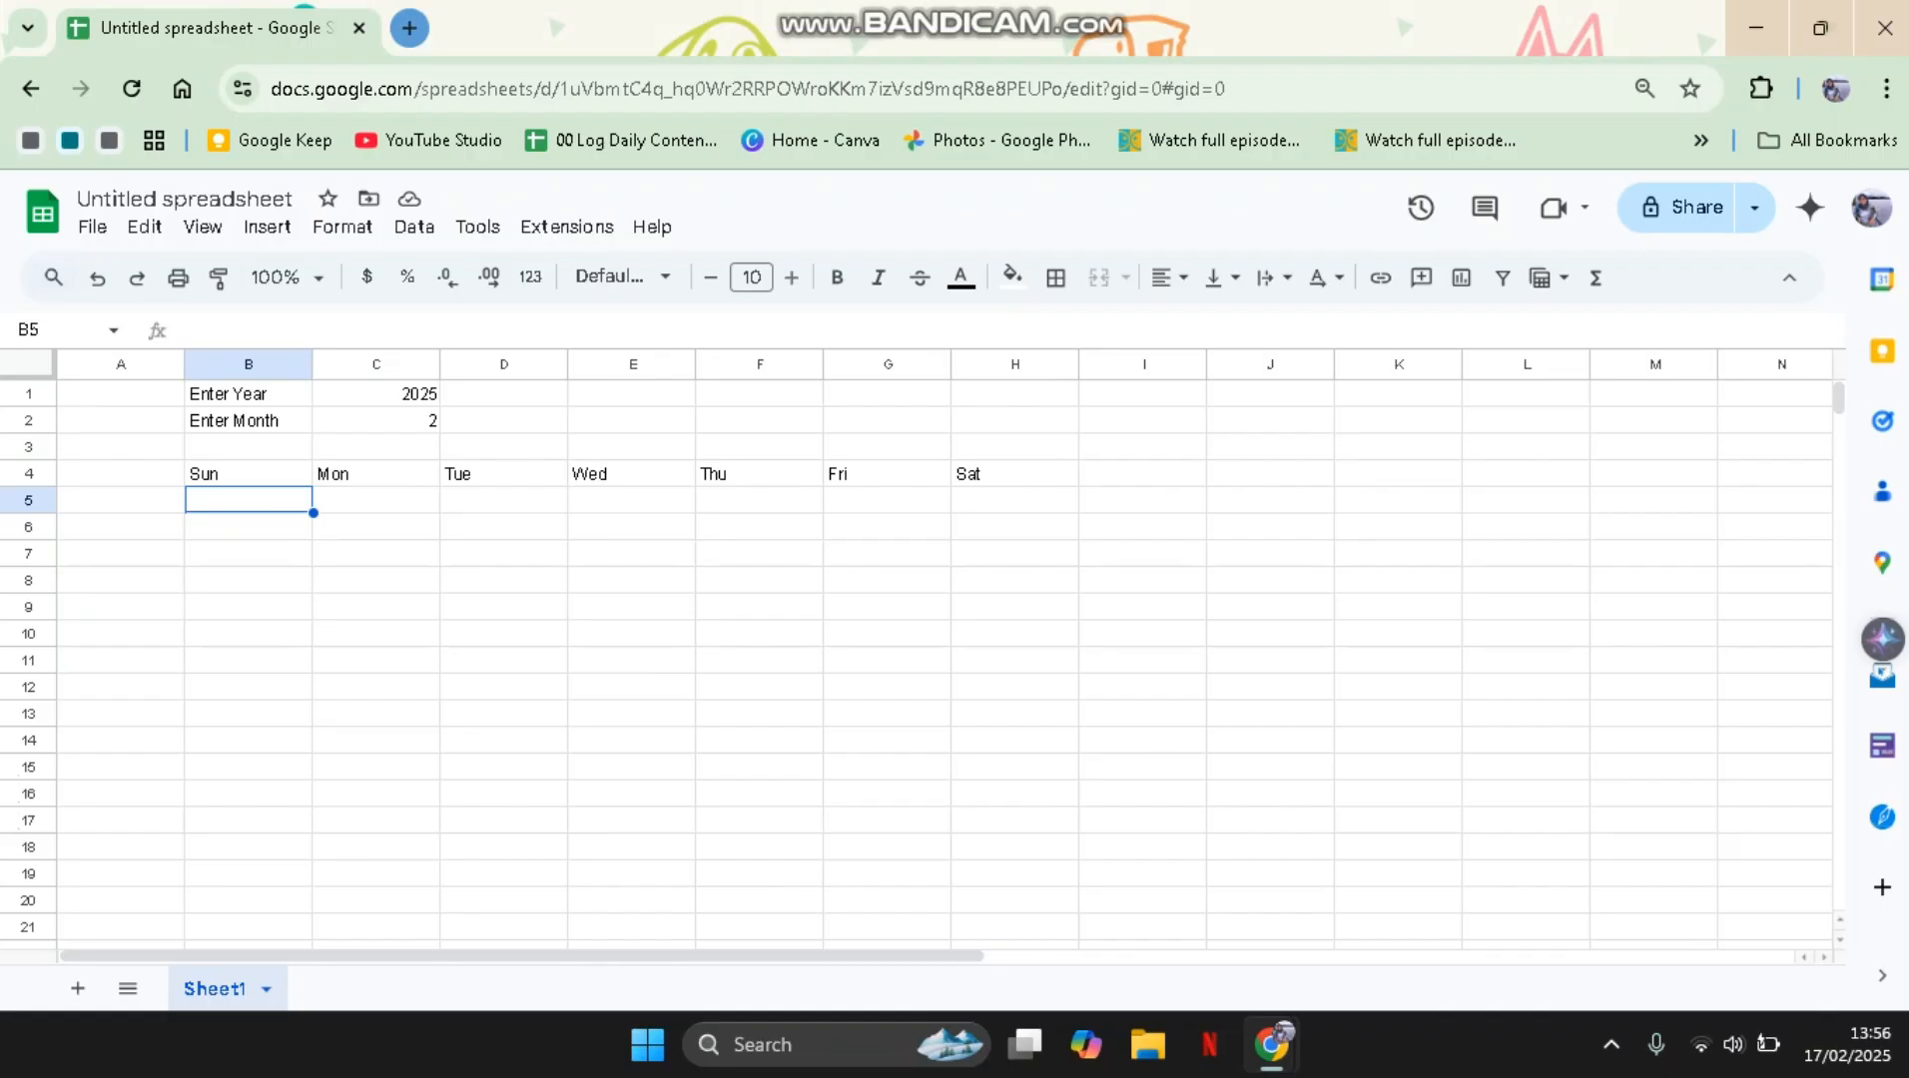
text(=DAT)
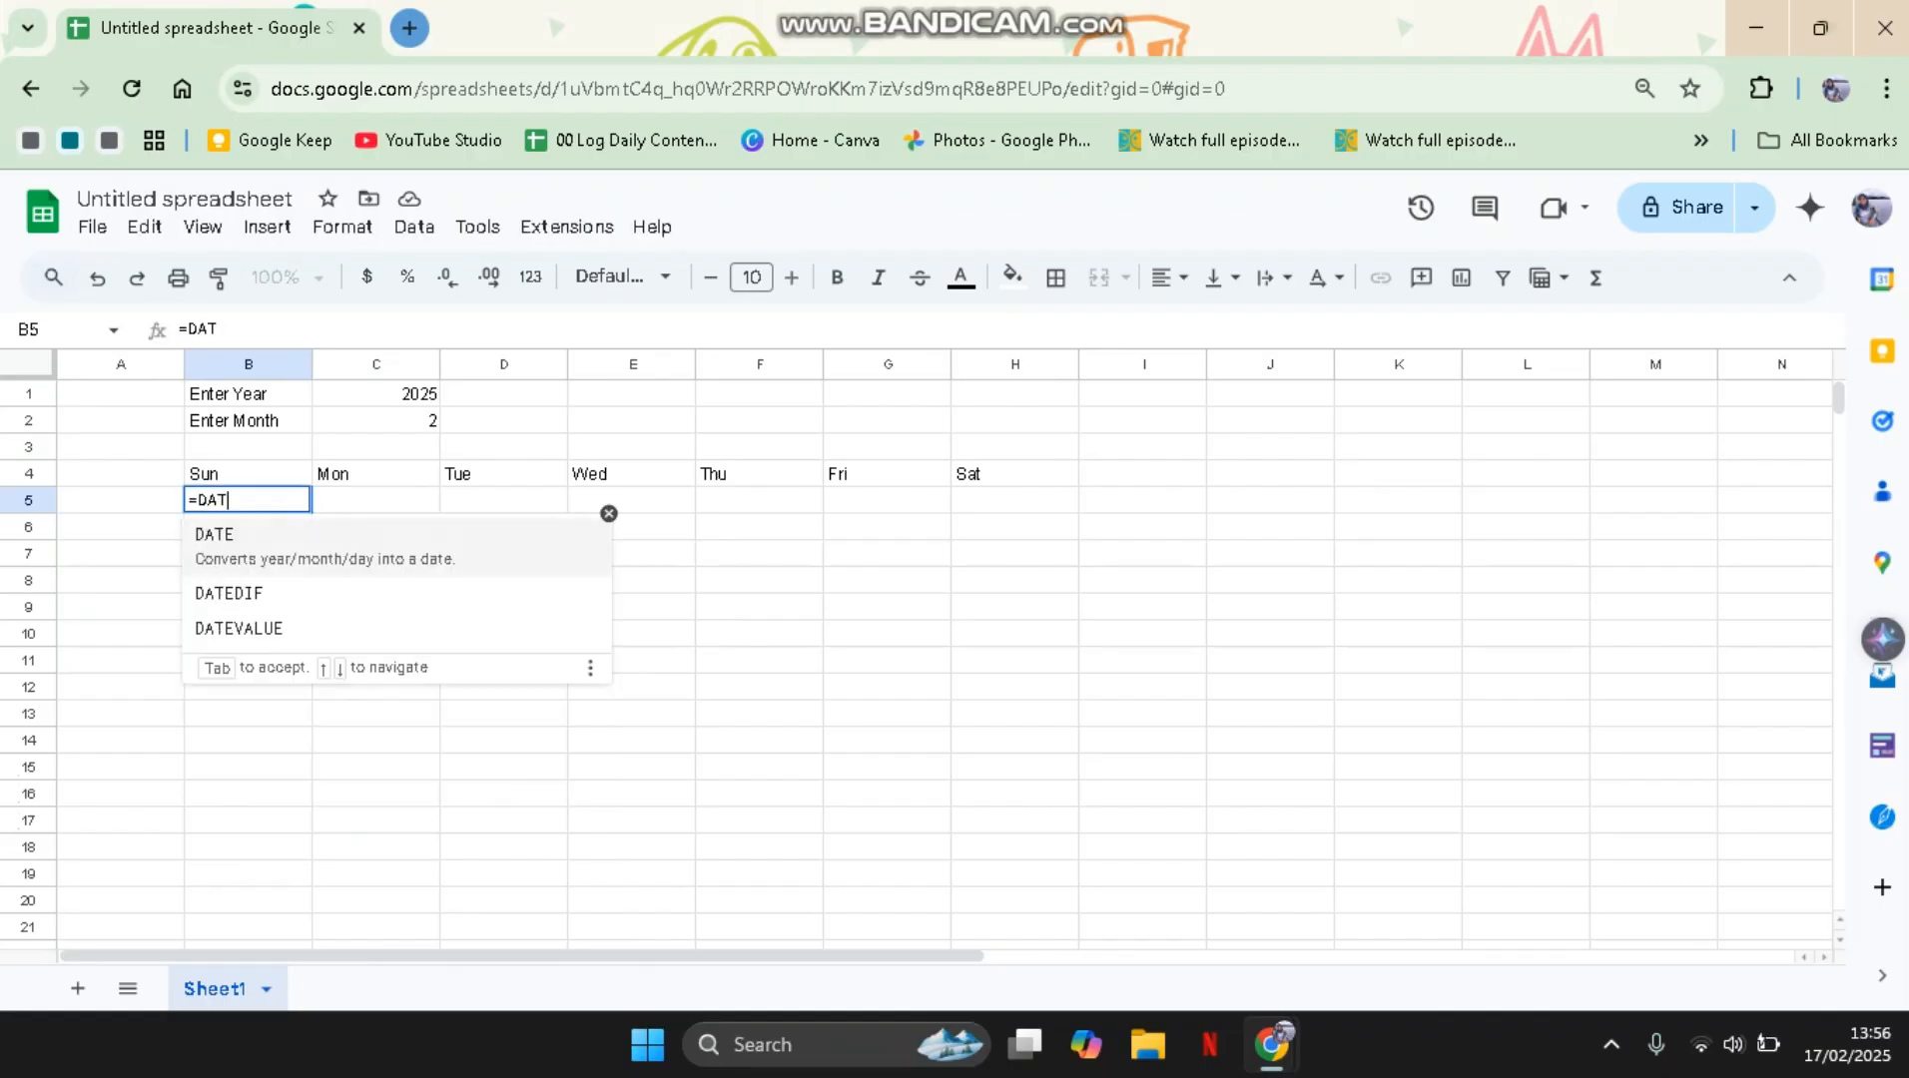
text(E()
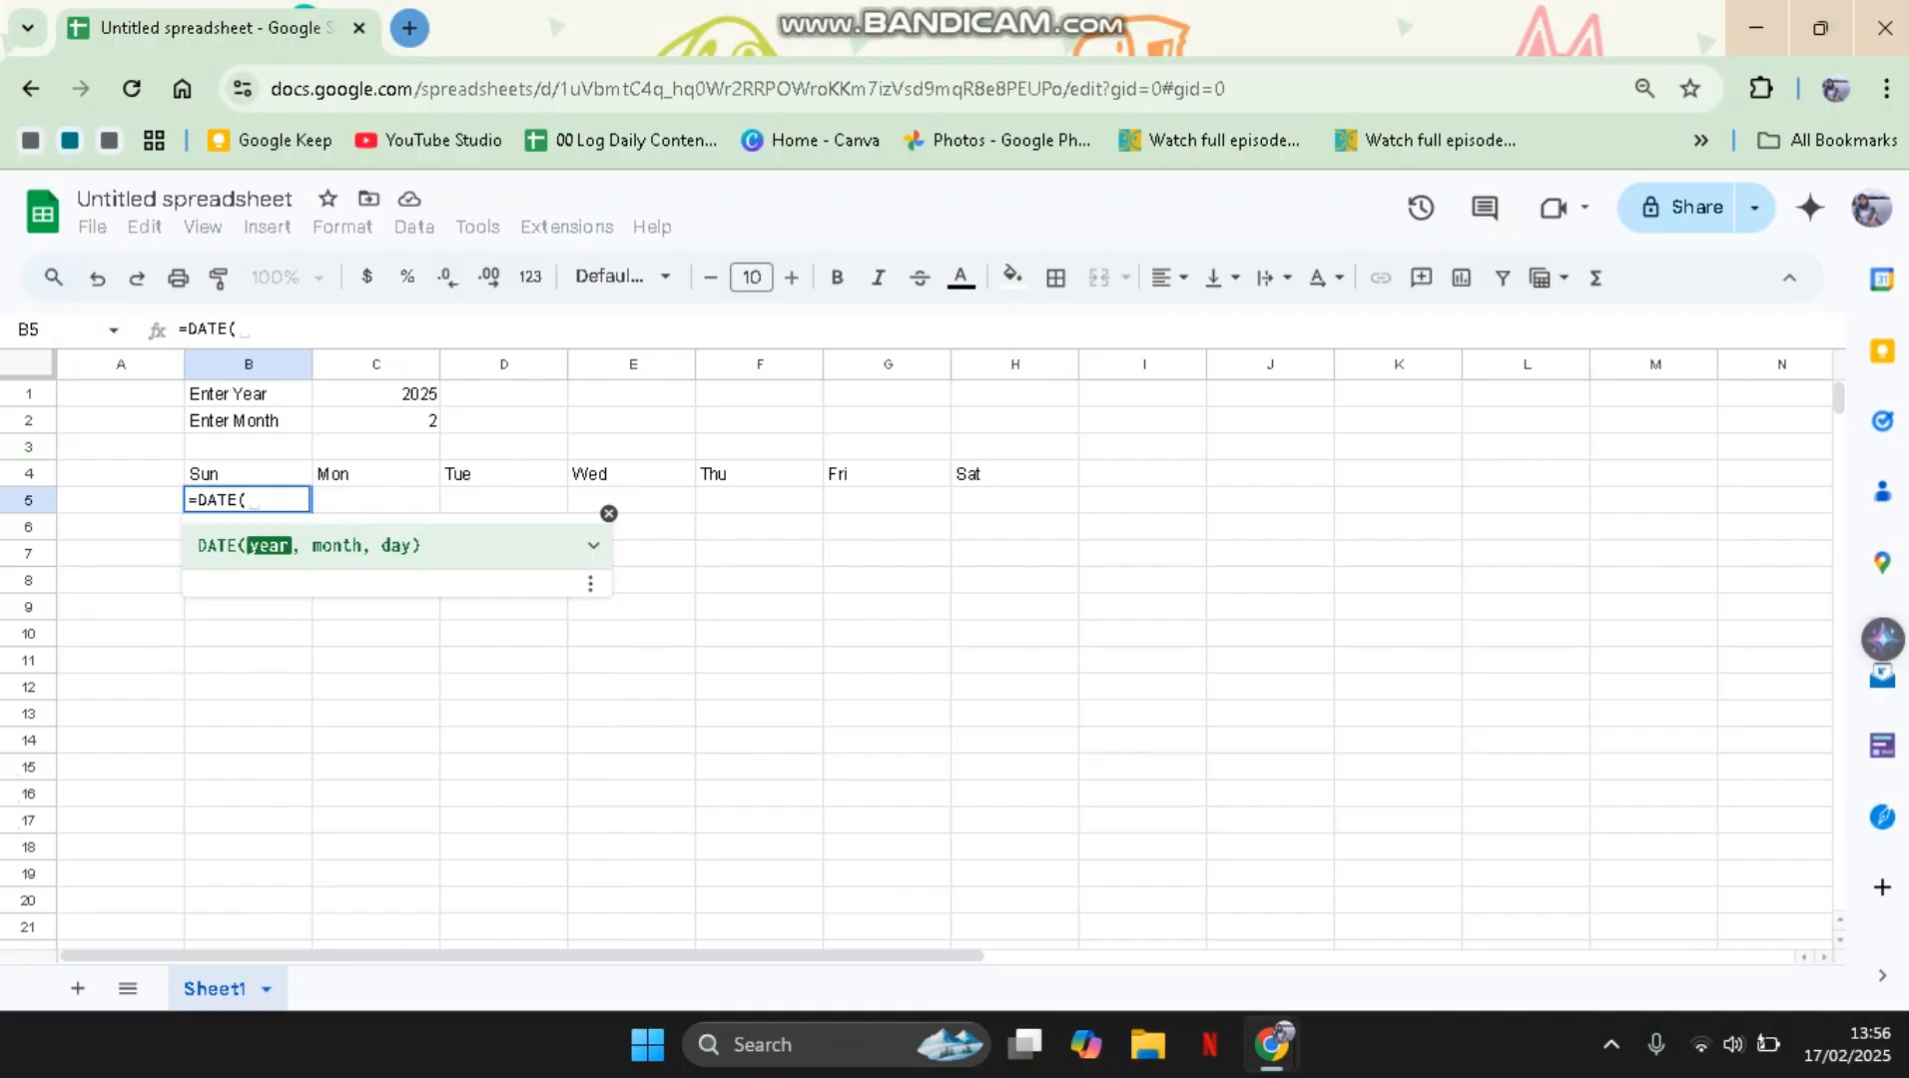
click(377, 472)
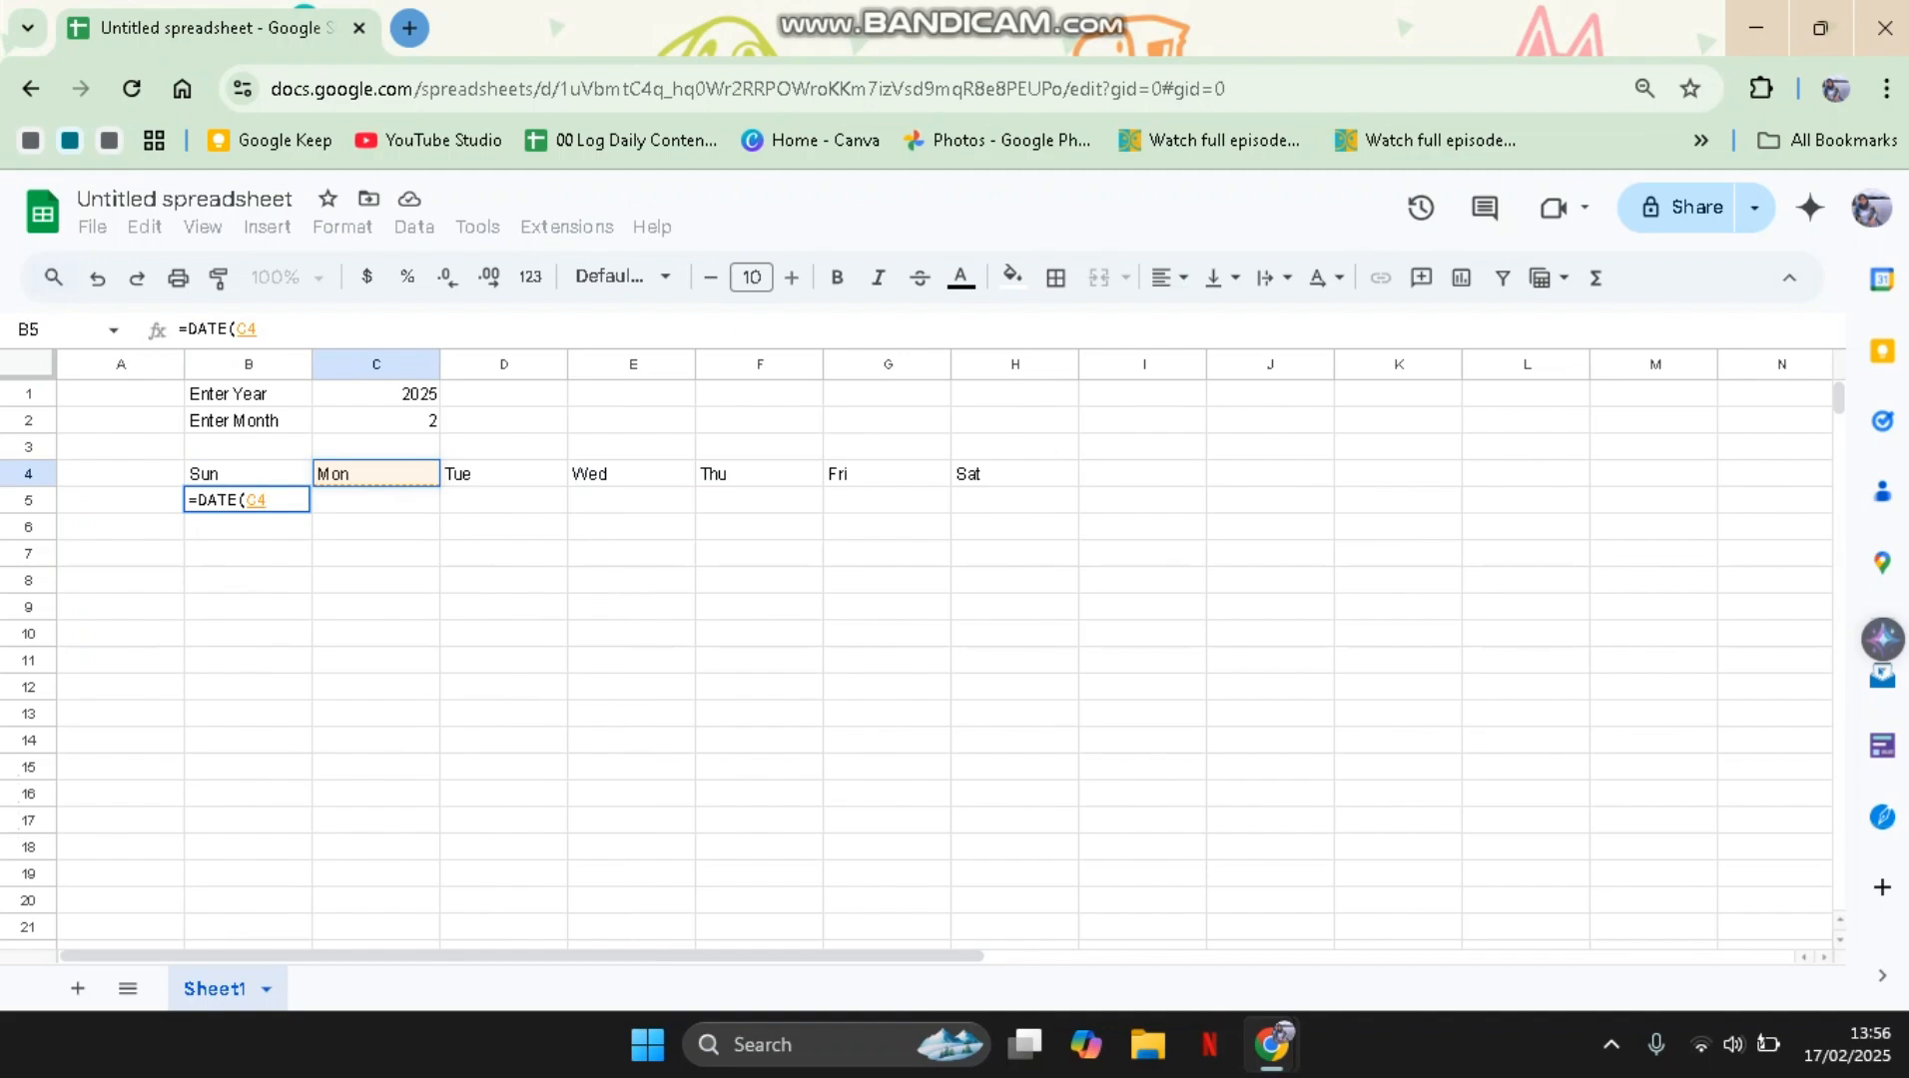
key(BackSpace)
key(BackSpace)
key(BackSpace)
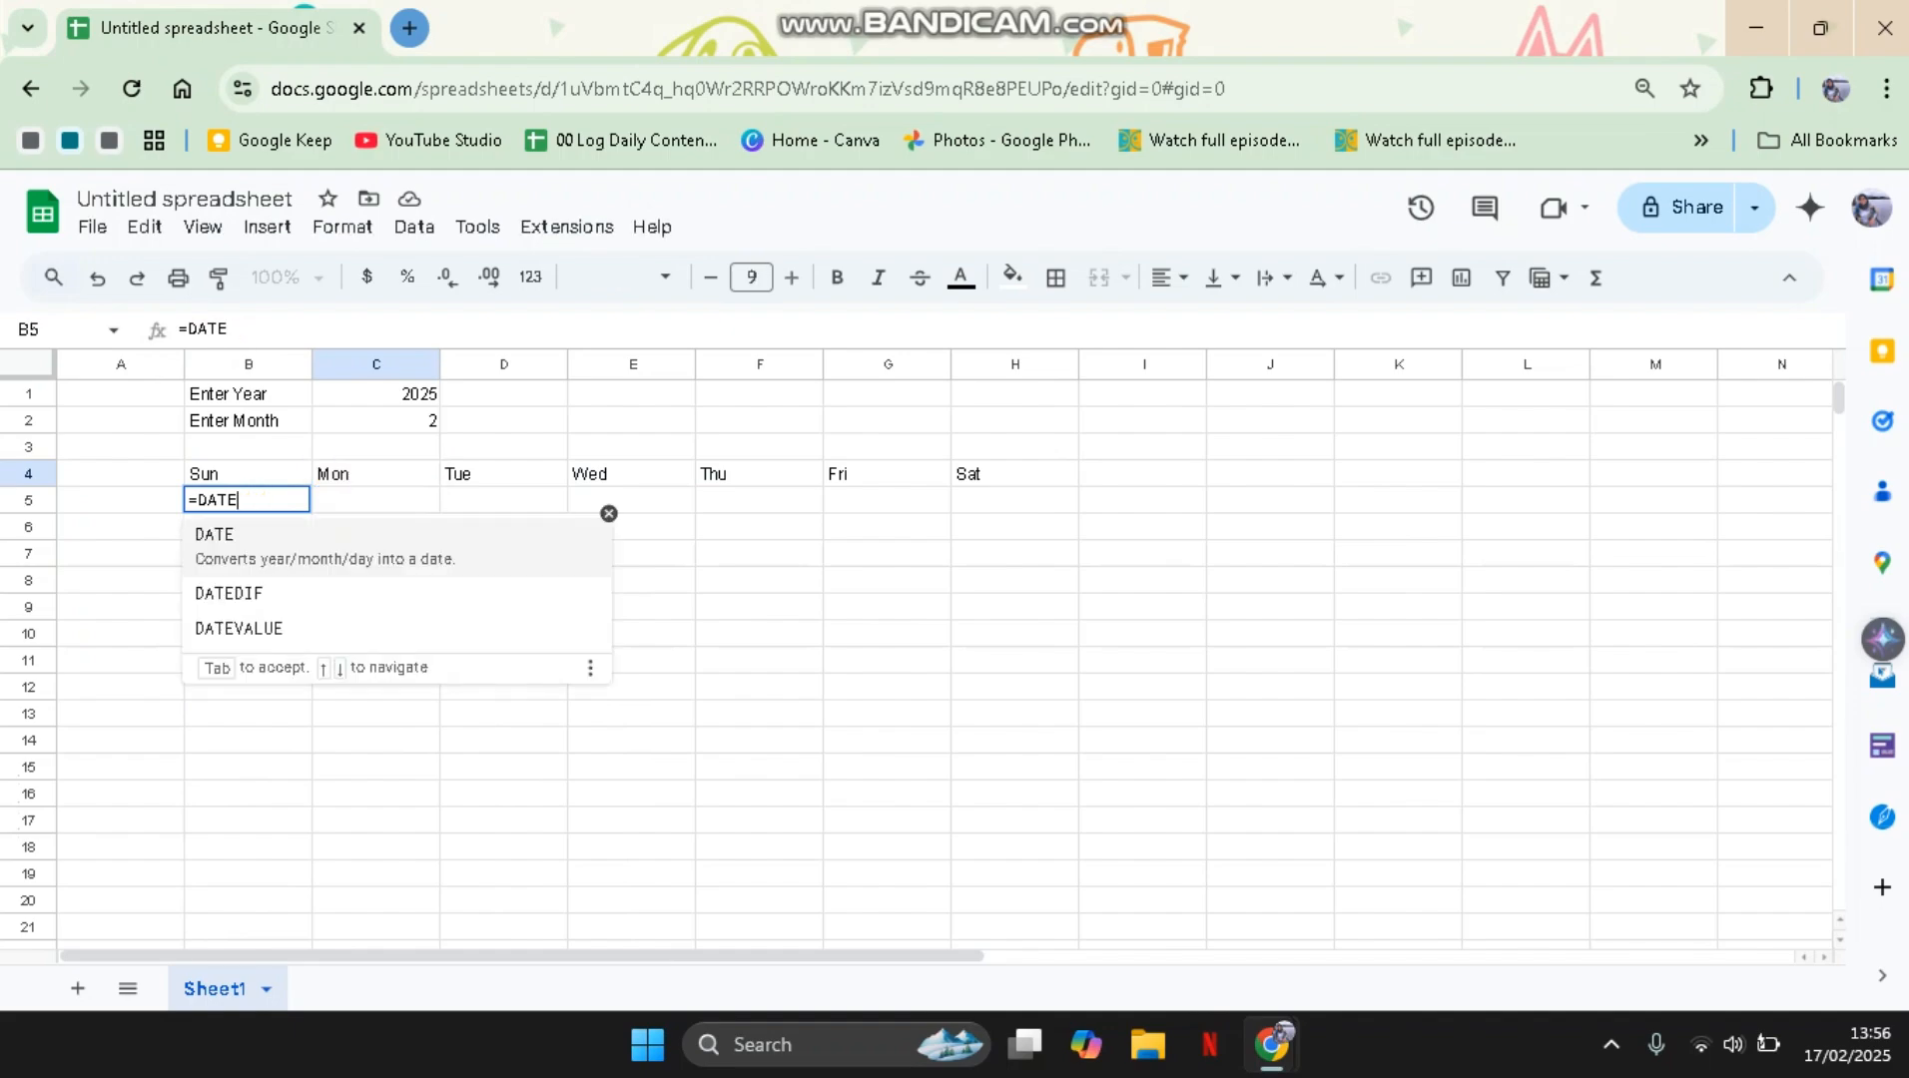
text(()
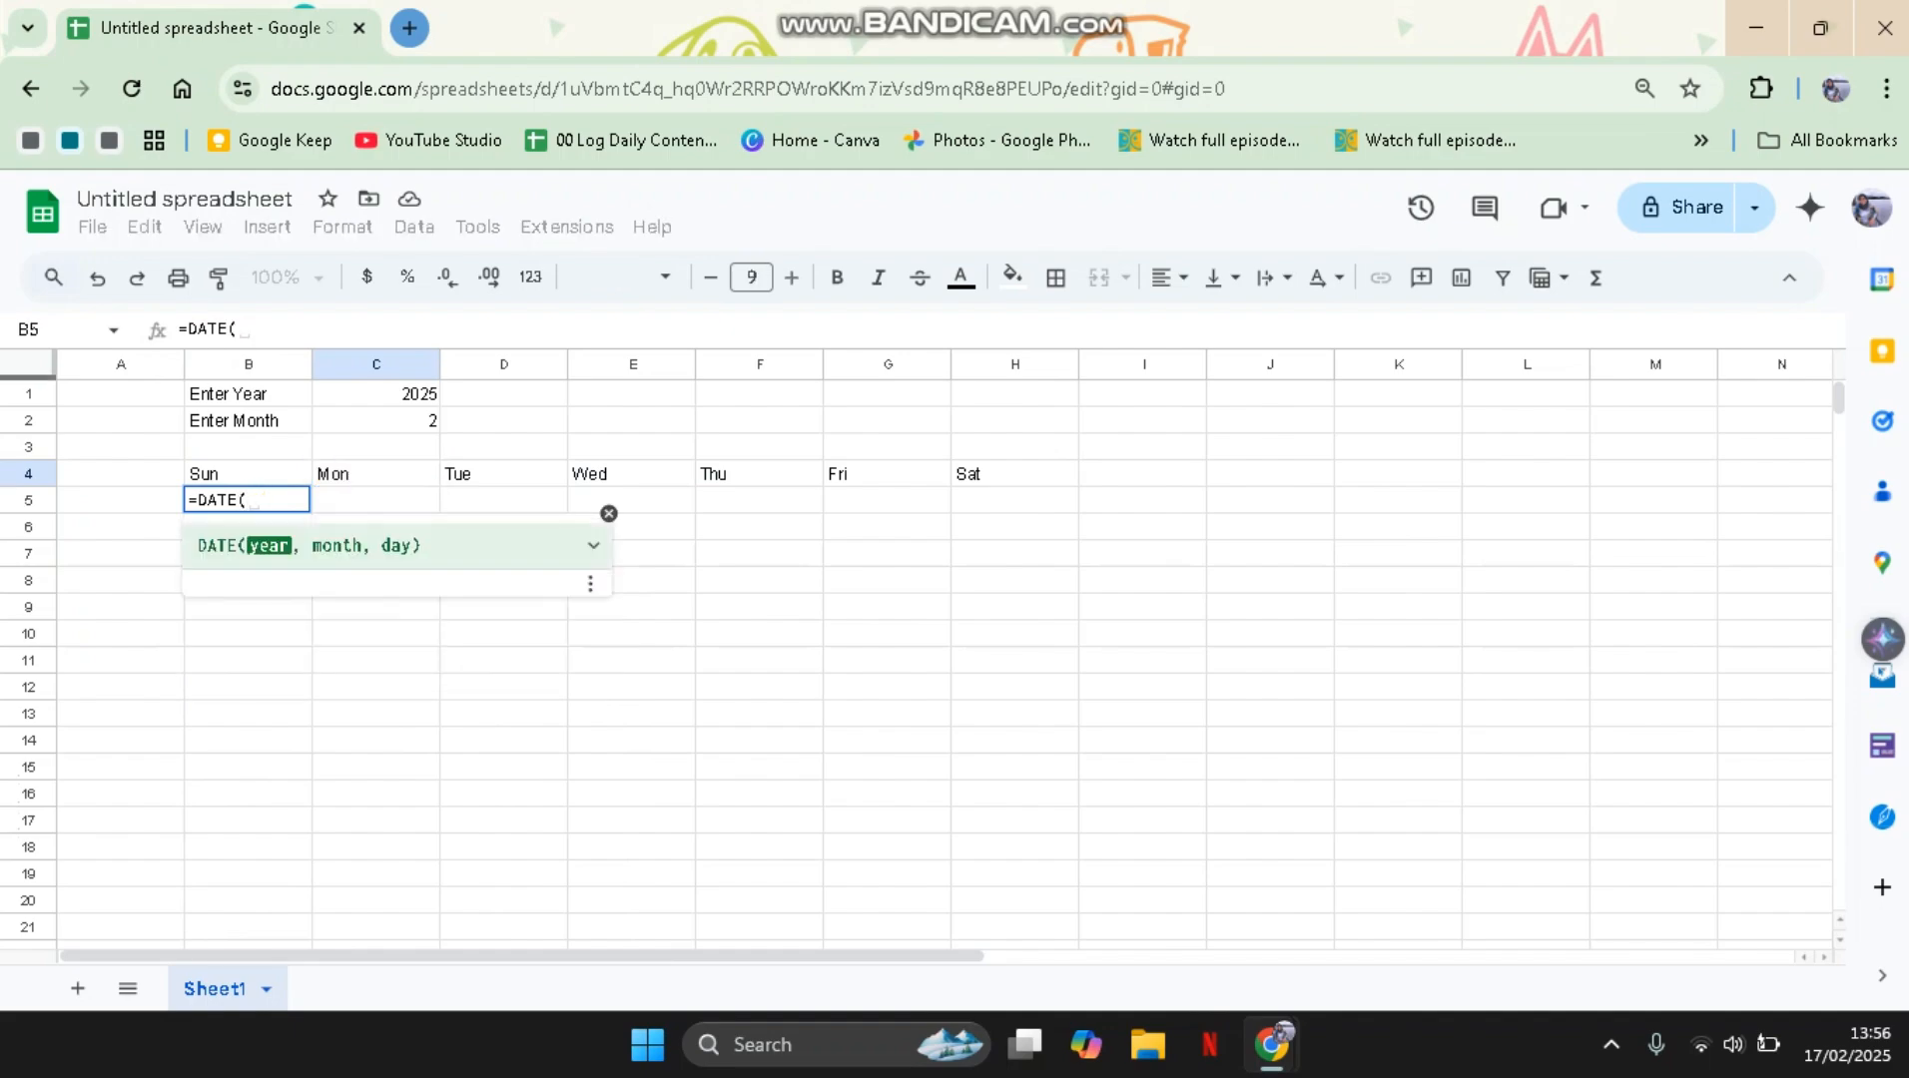
click(375, 394)
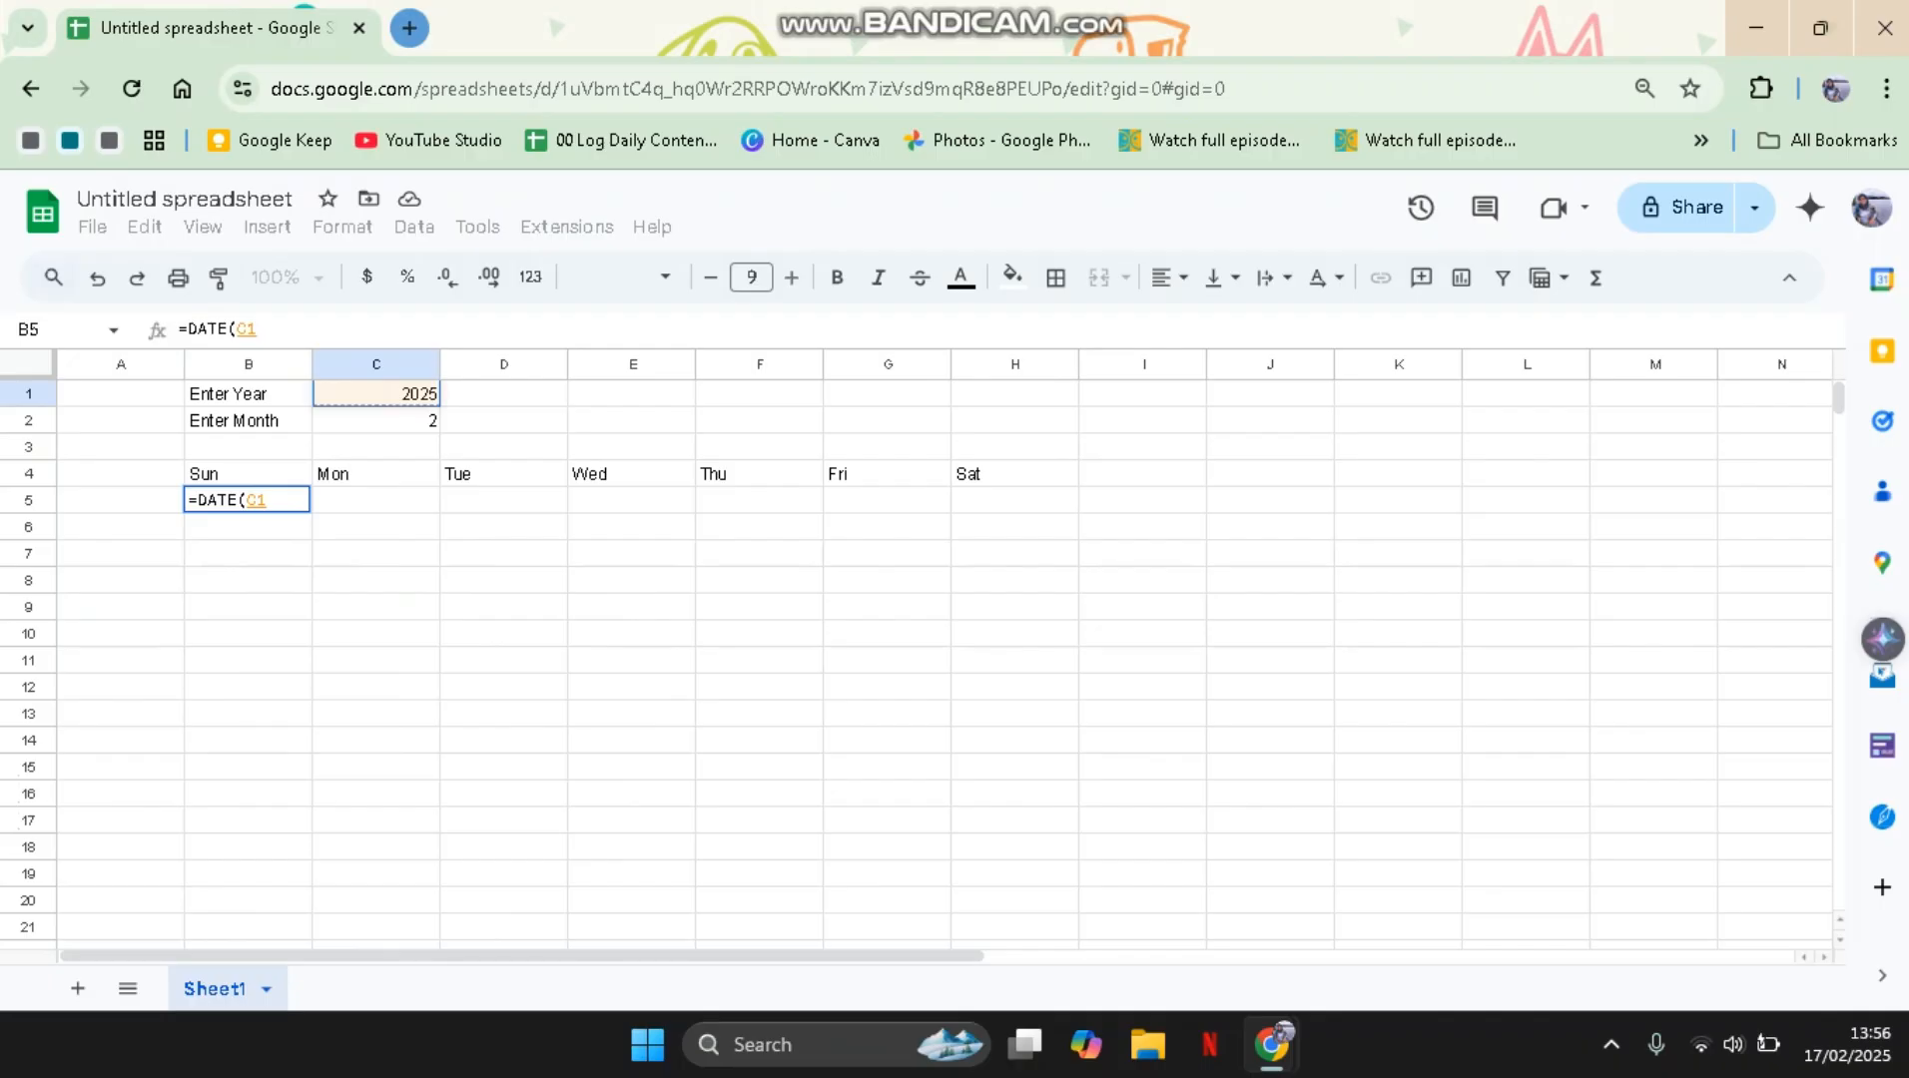
text(,)
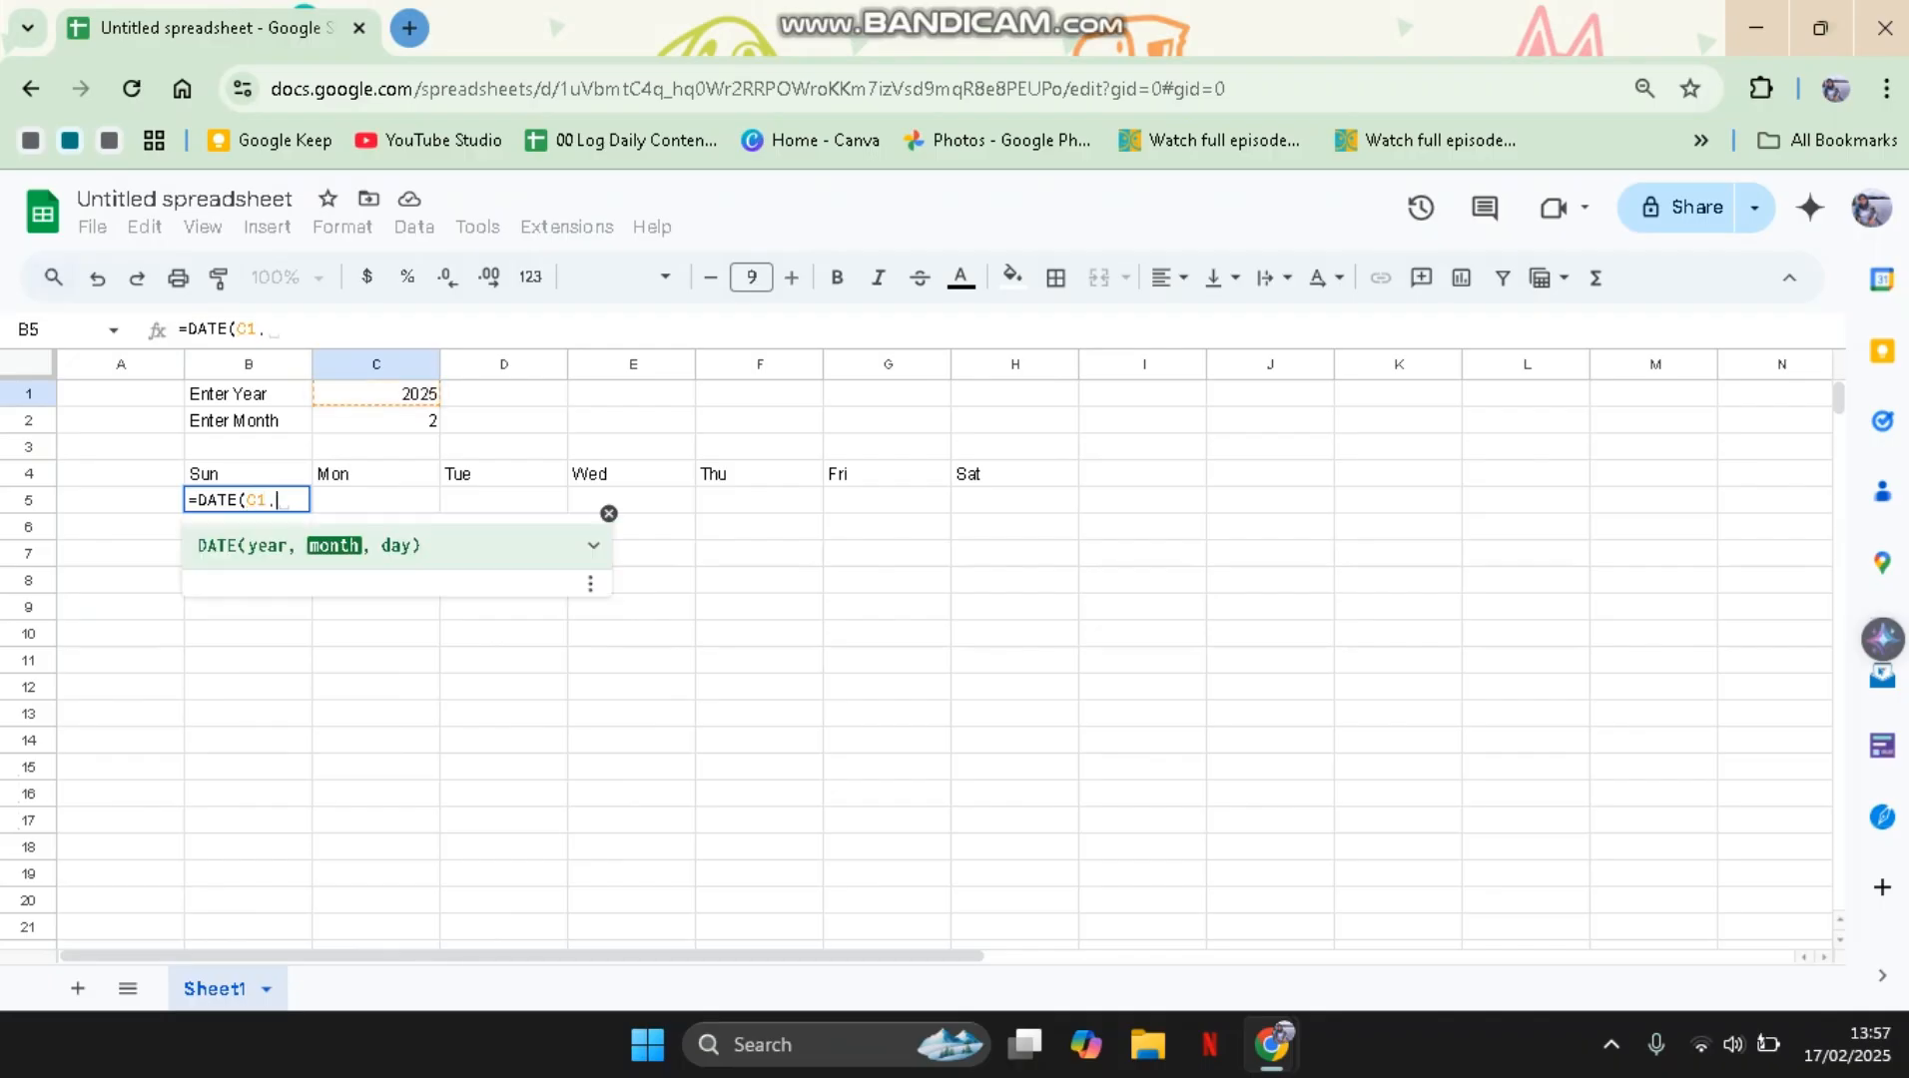
click(376, 421)
text(,)
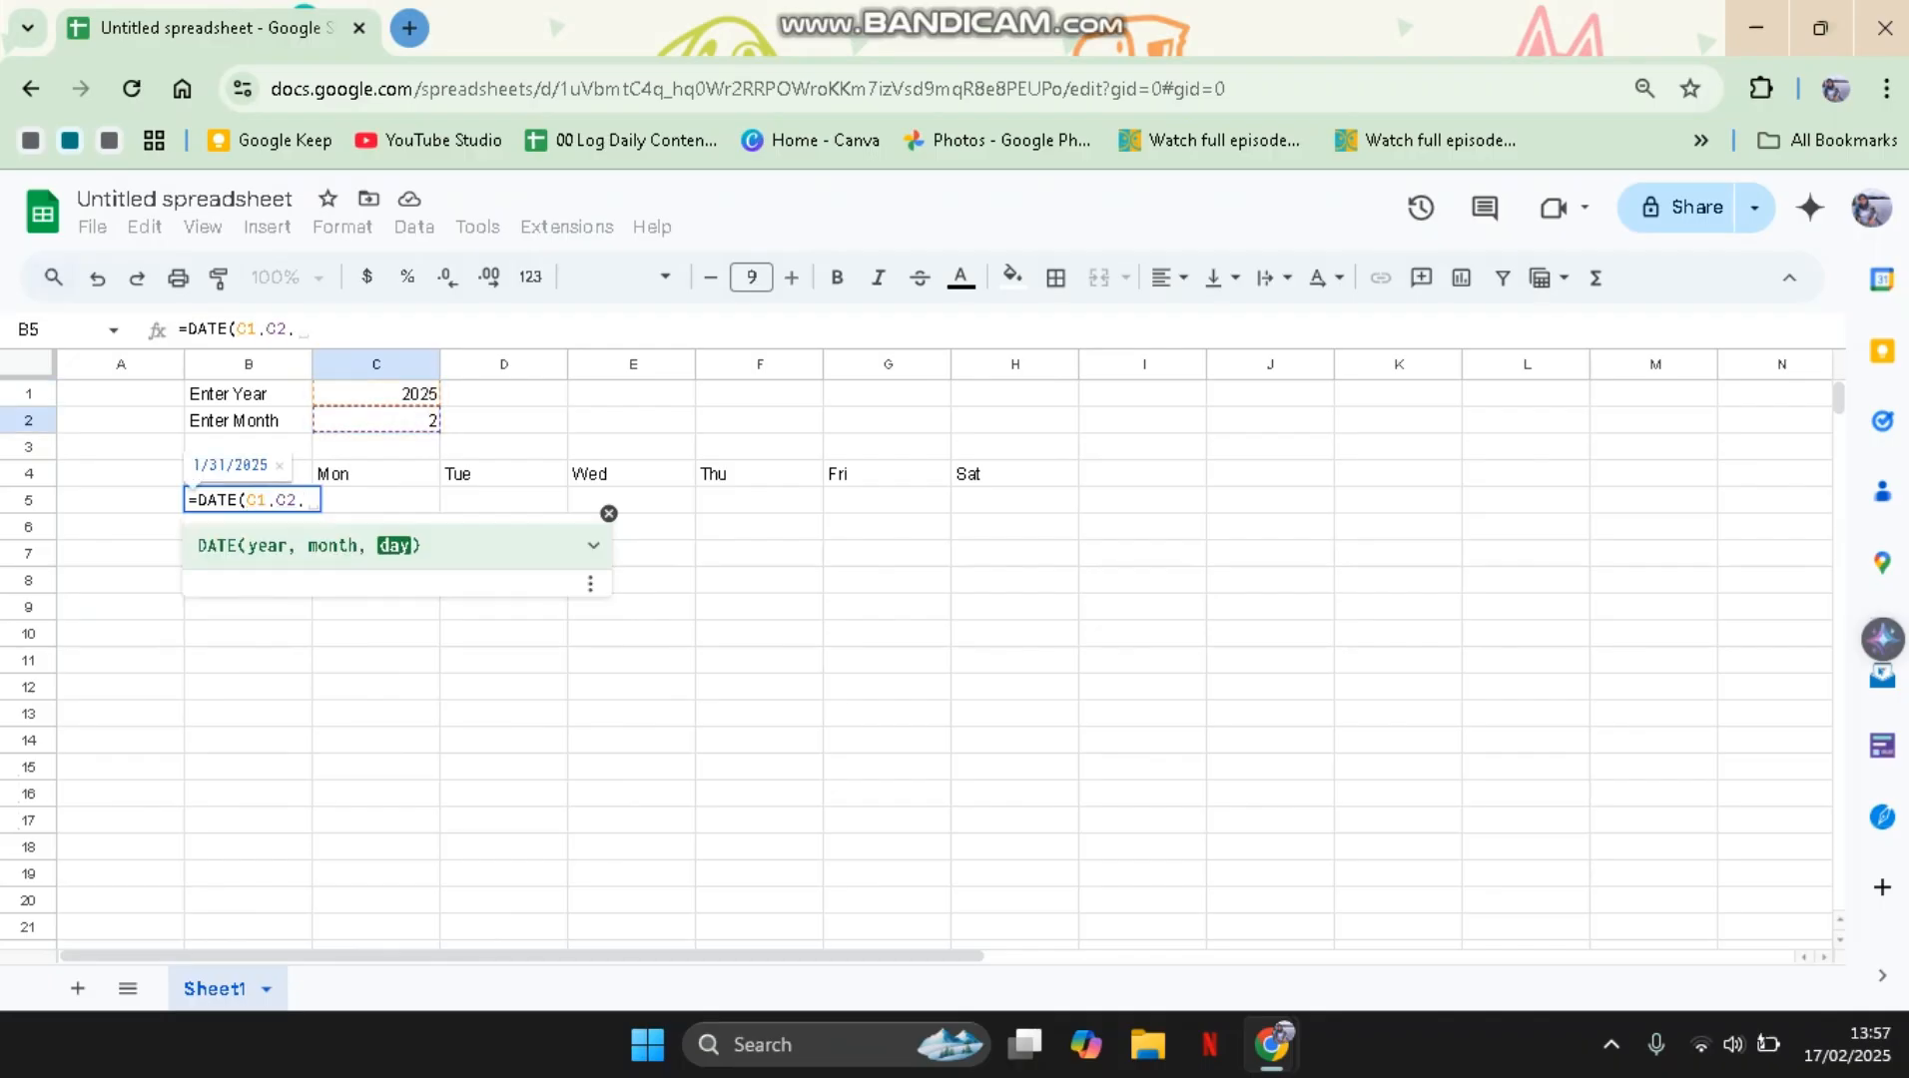
text(1))
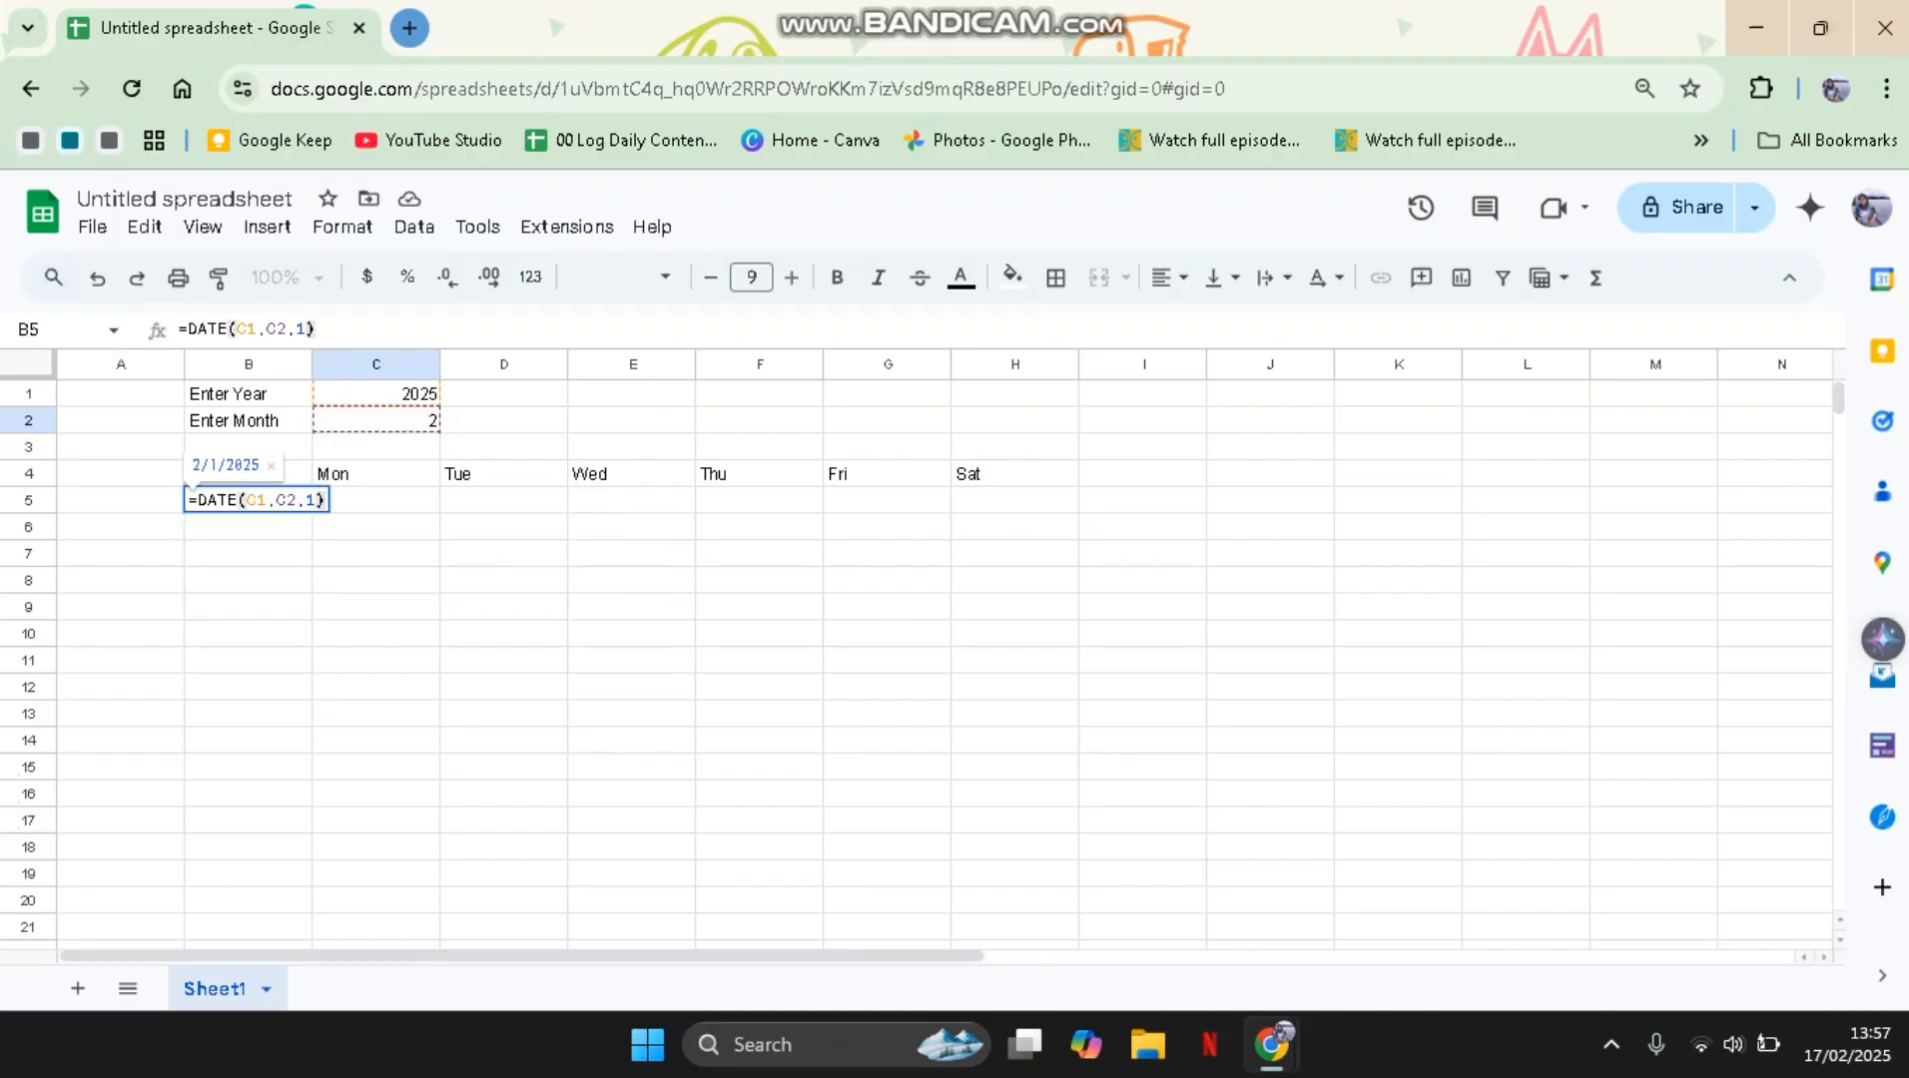
key(Return)
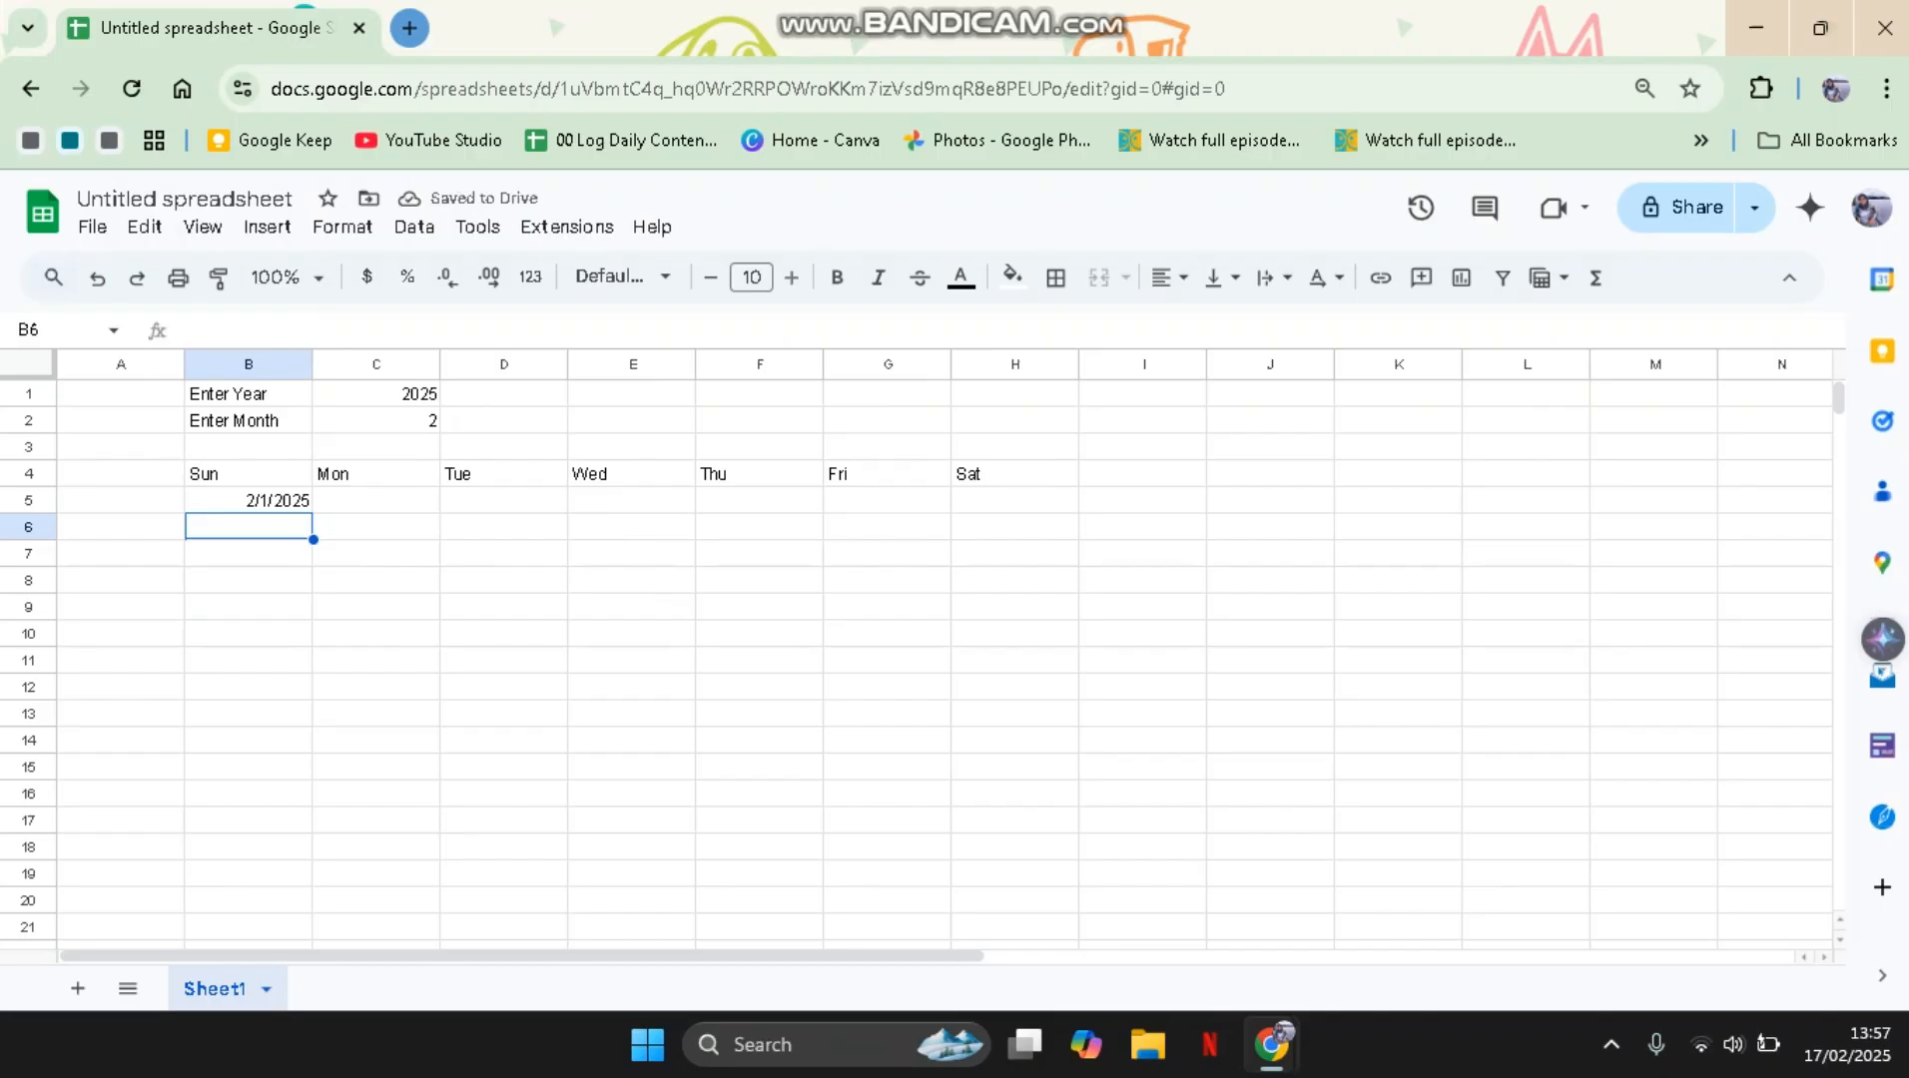
click(247, 500)
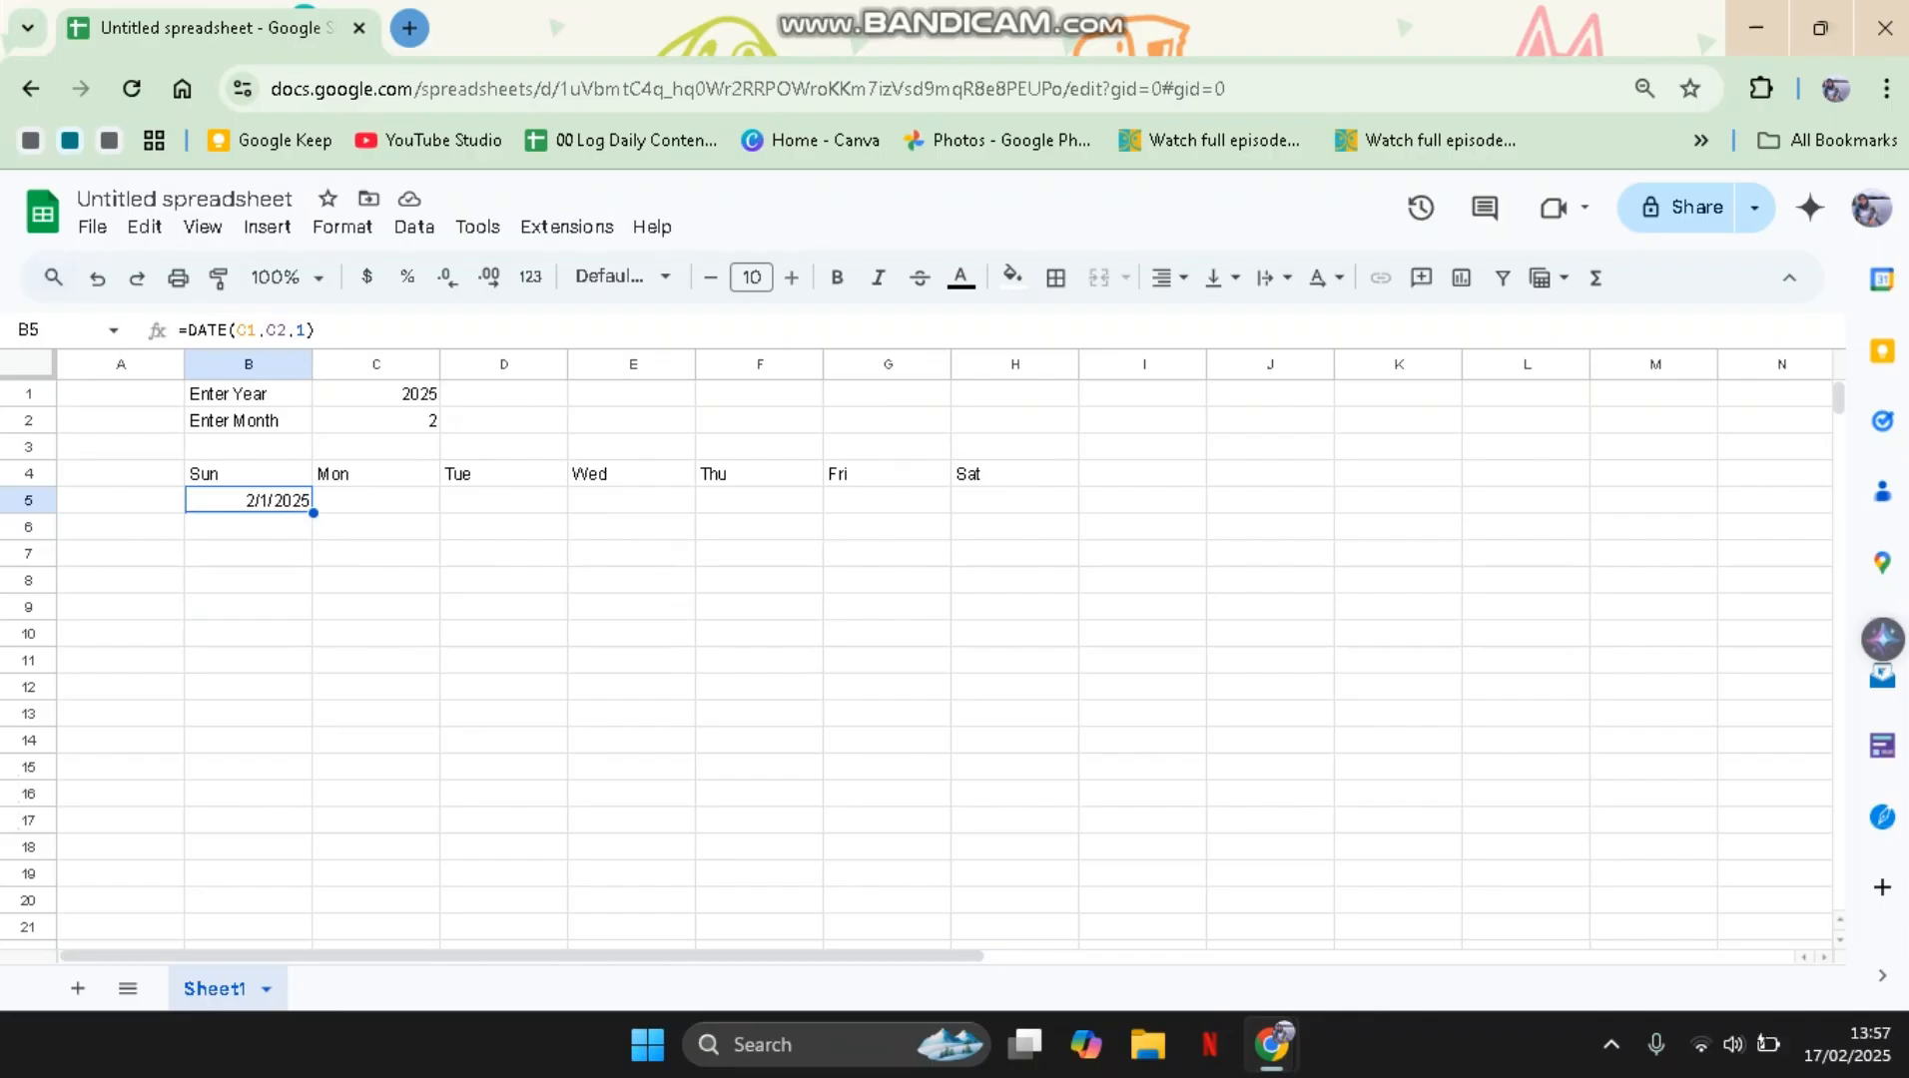
- Begin a formula in B6 with =DATE(C1,C2,1), referencing the year and month cells
click(248, 526)
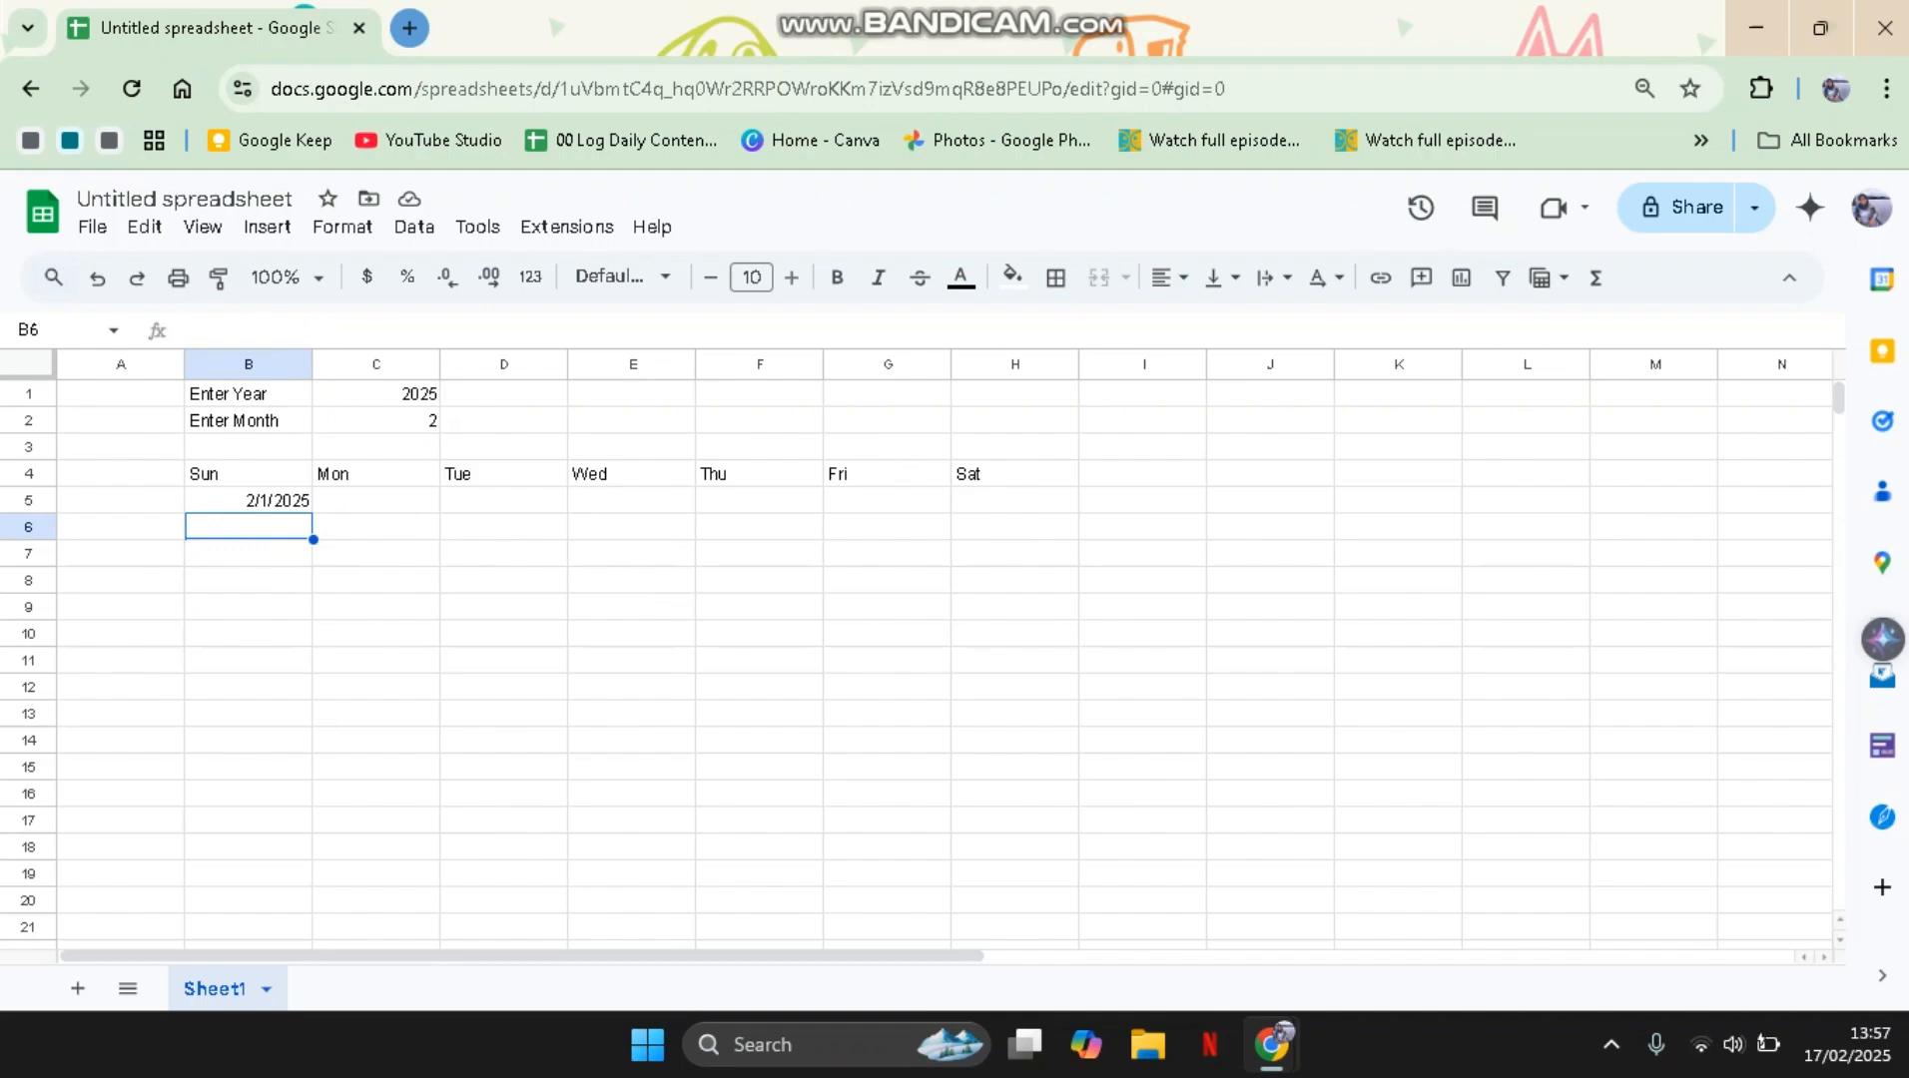
text(=)
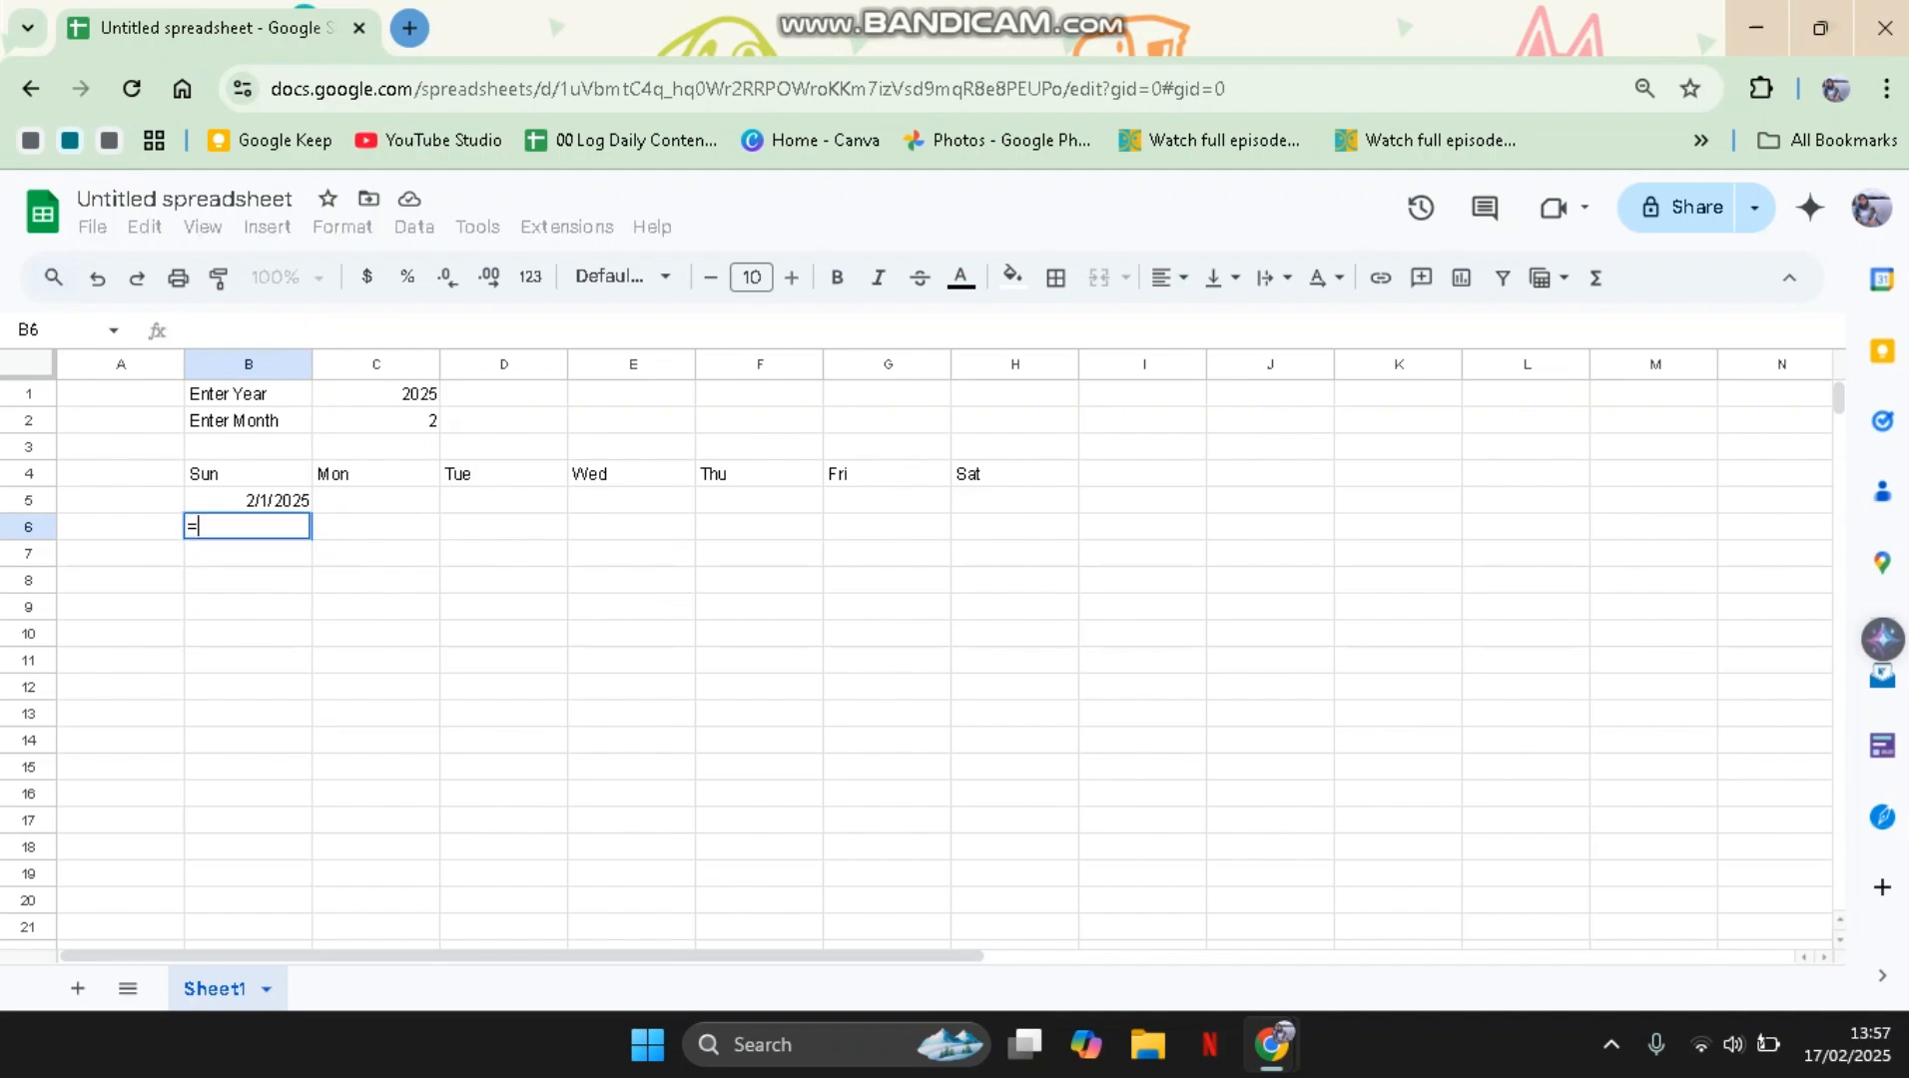
text(DATE)
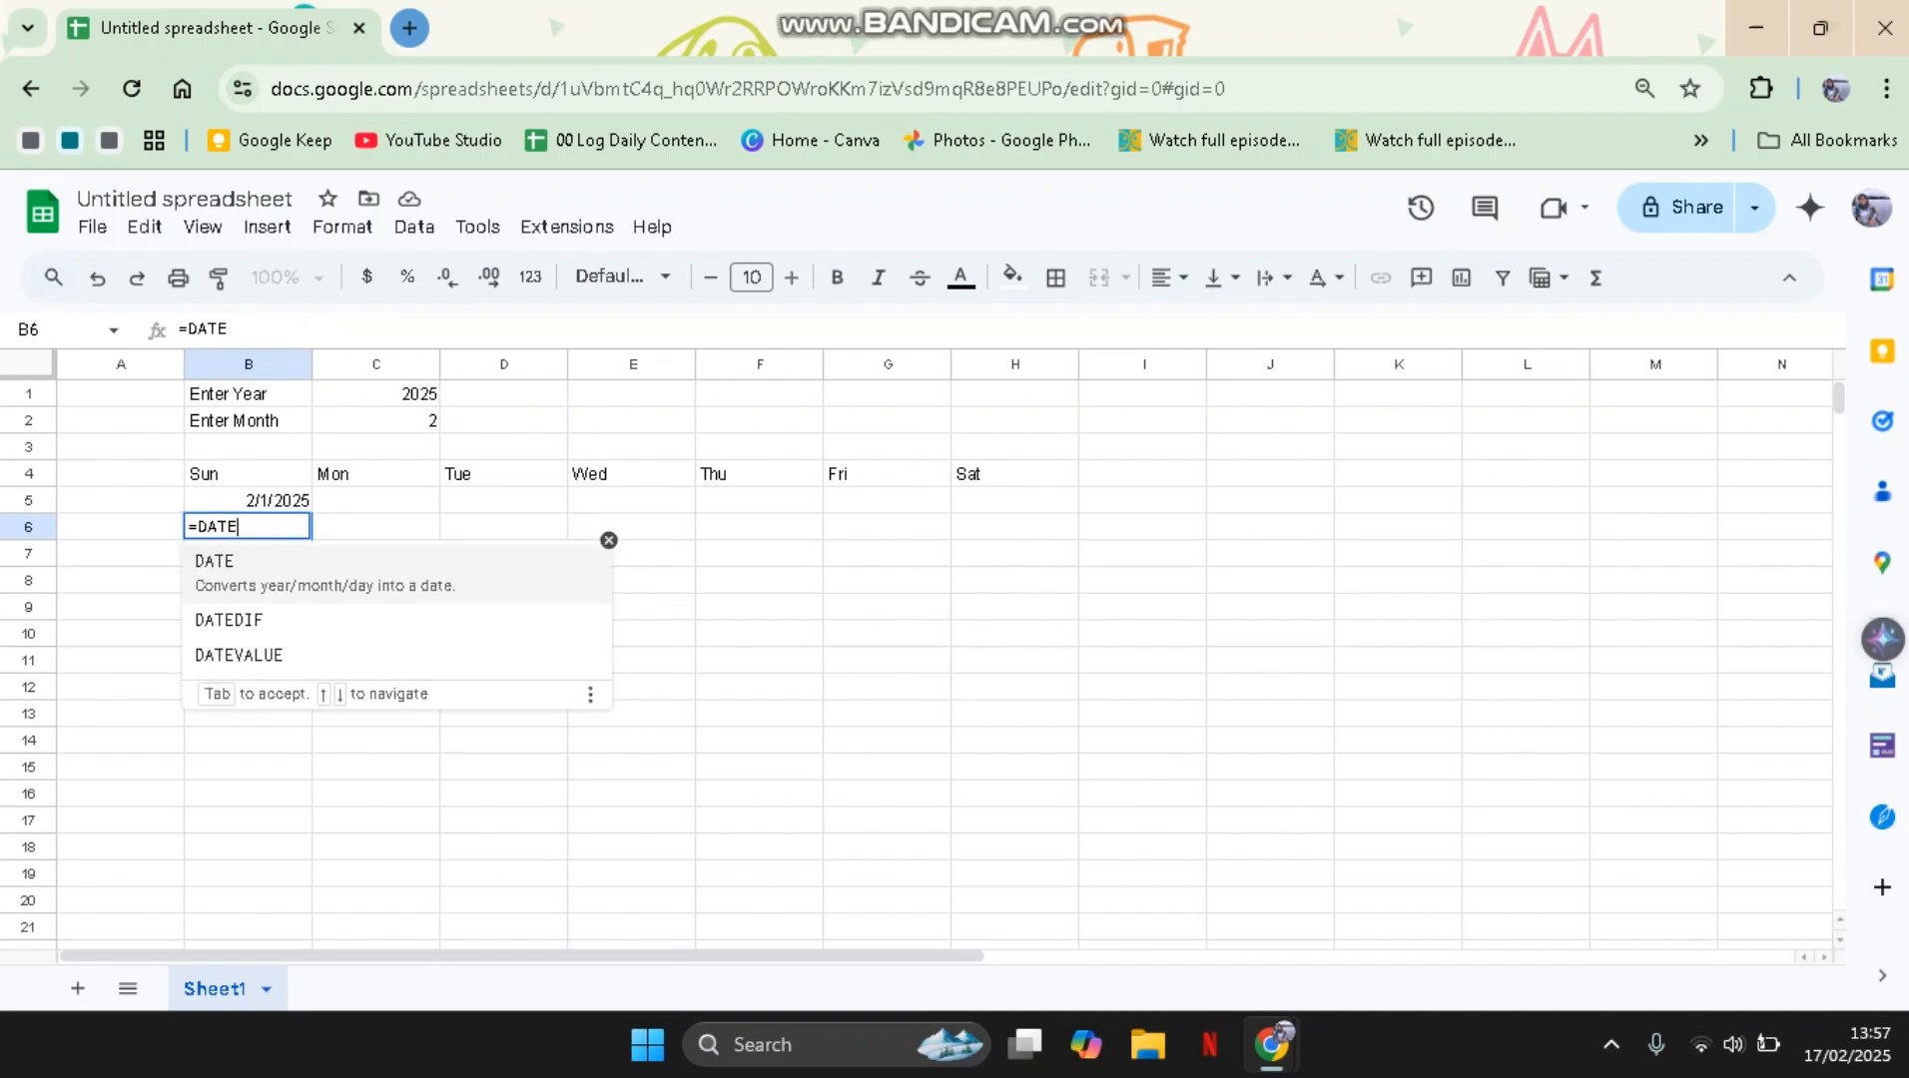
text(()
click(377, 394)
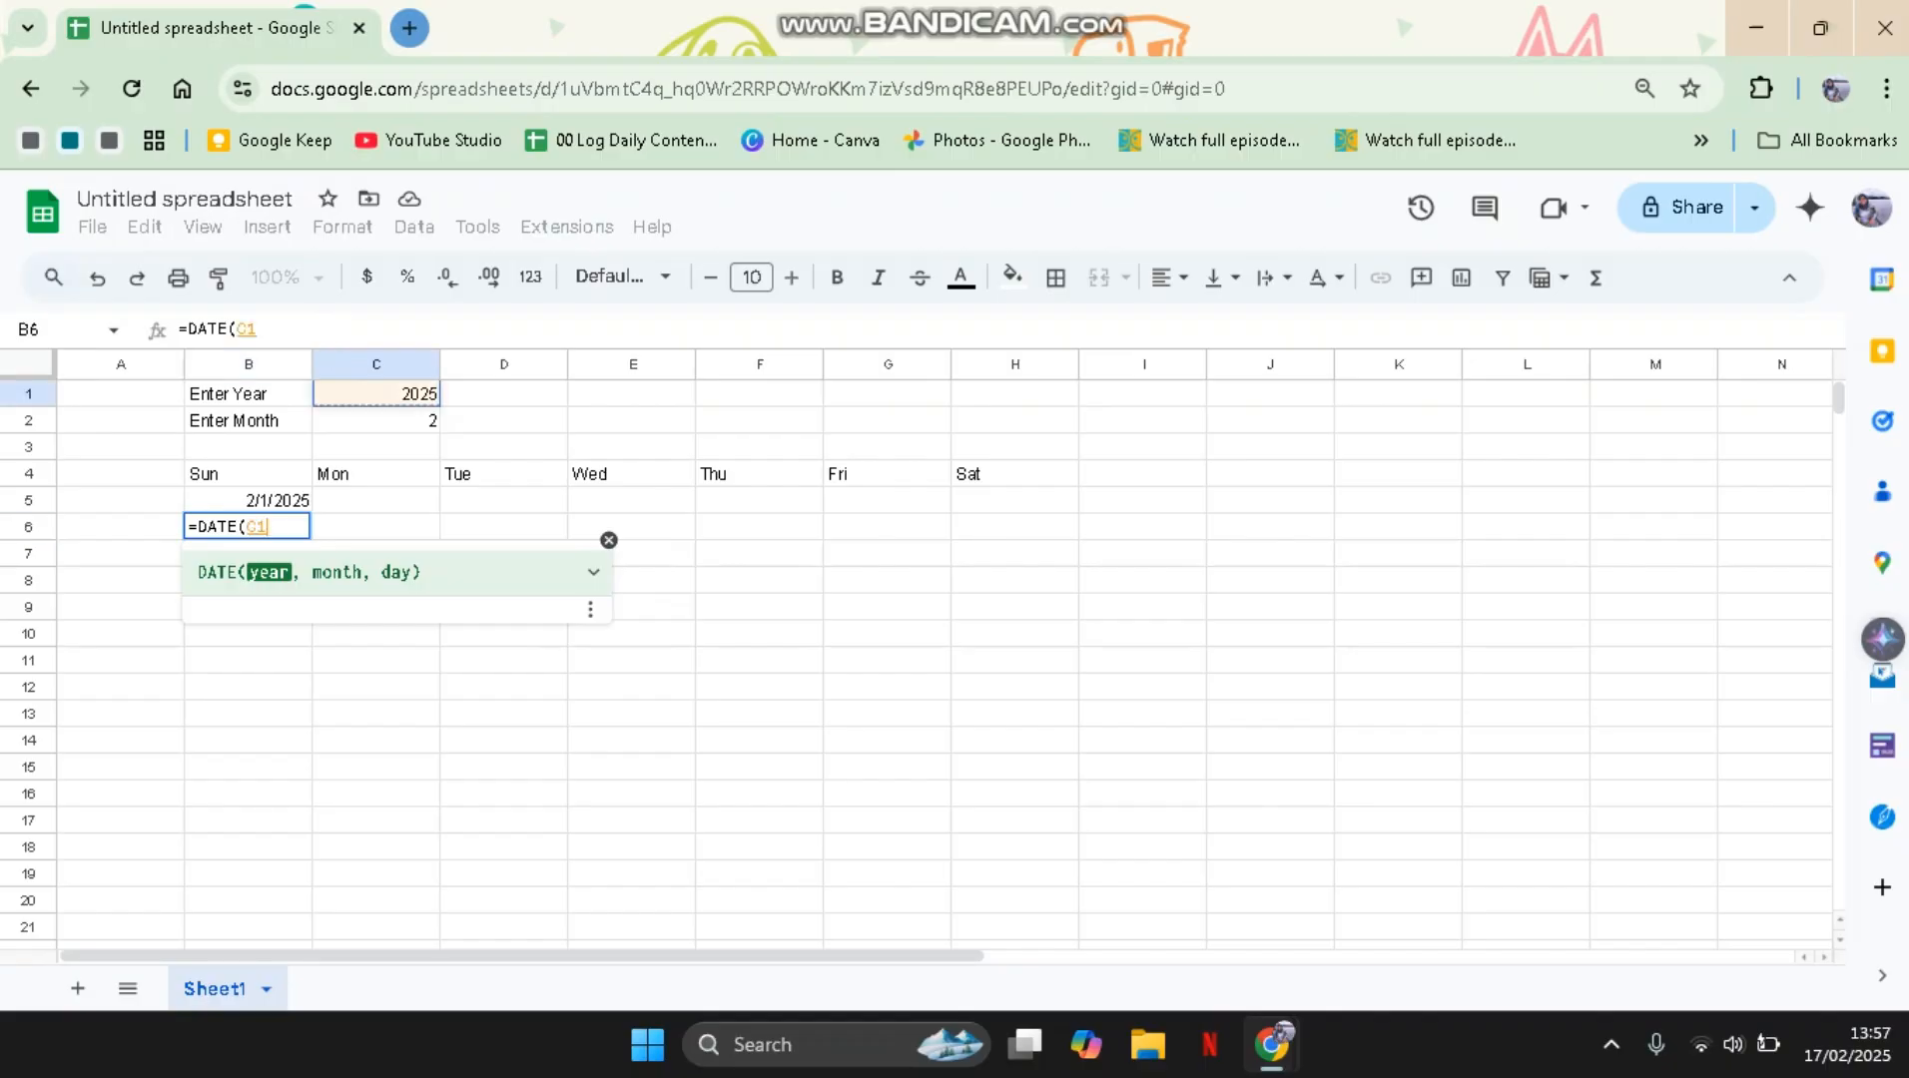
text(,)
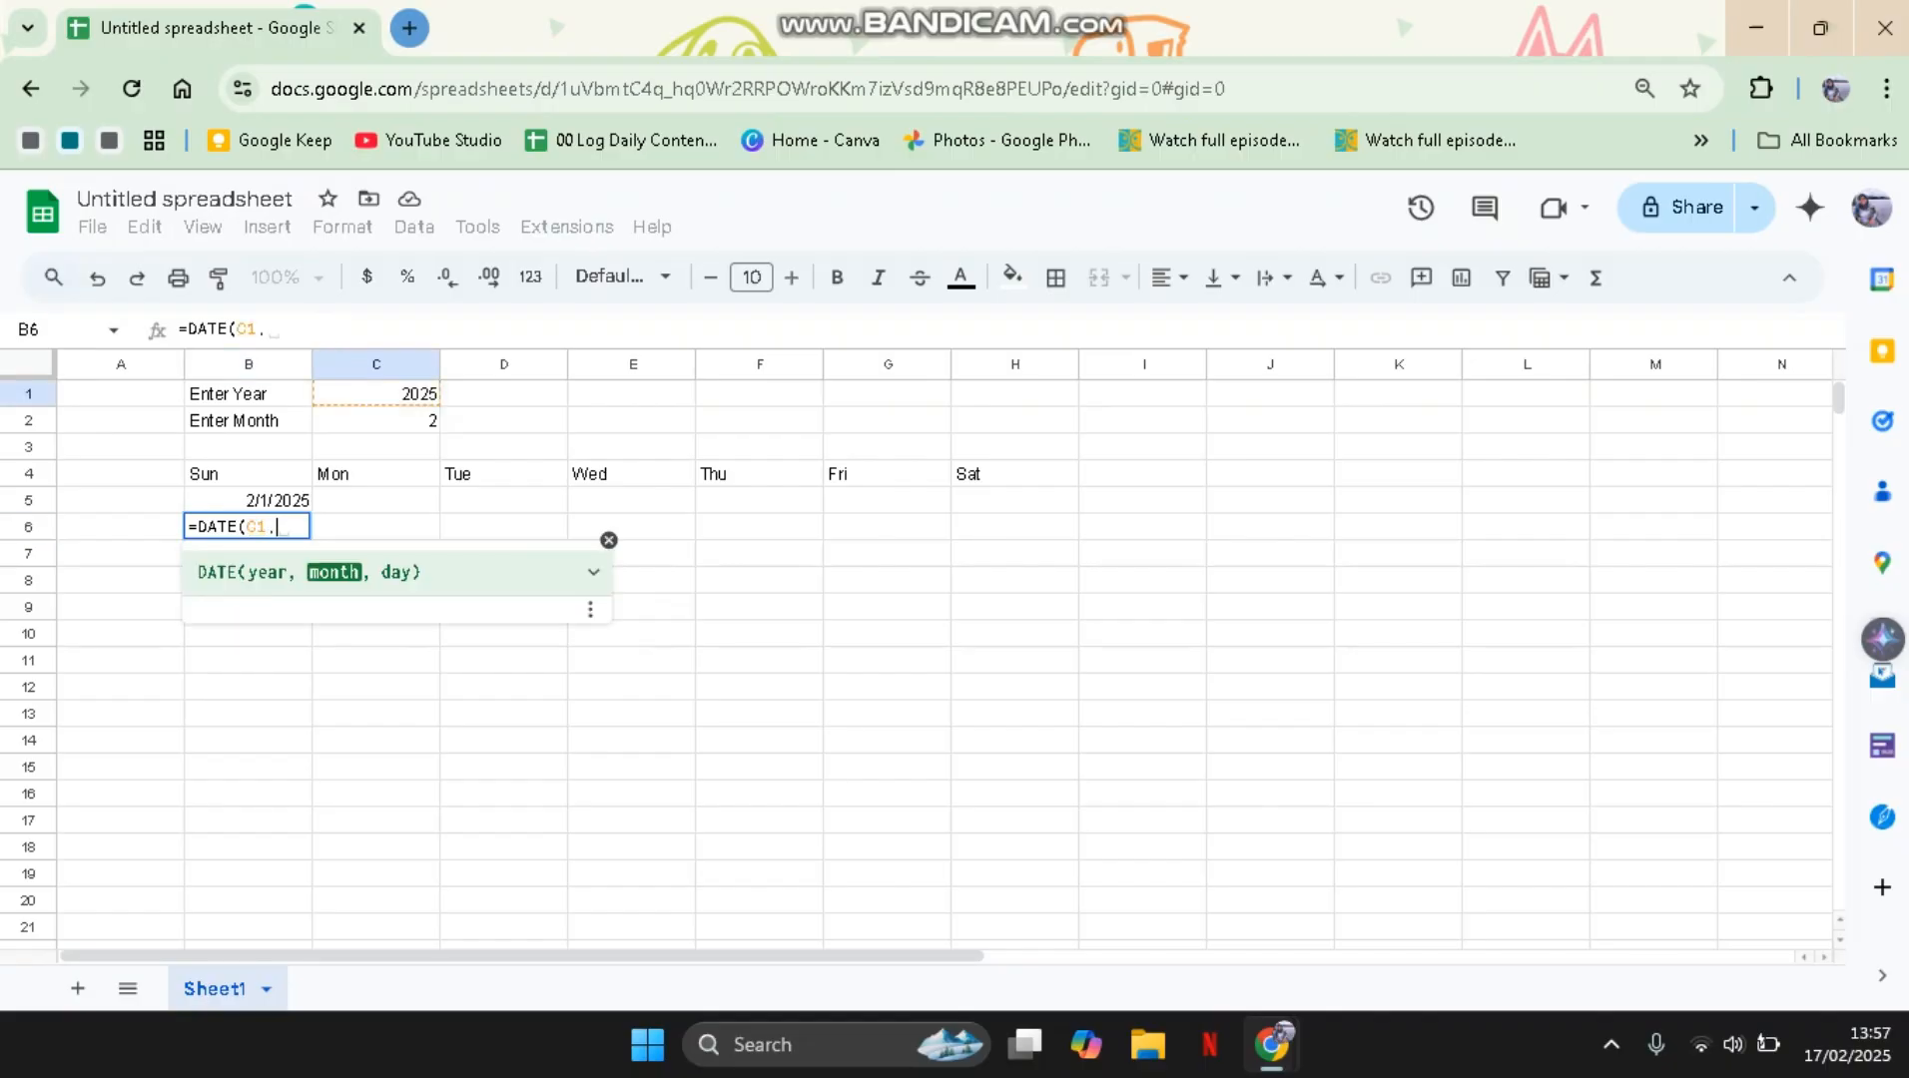
click(376, 421)
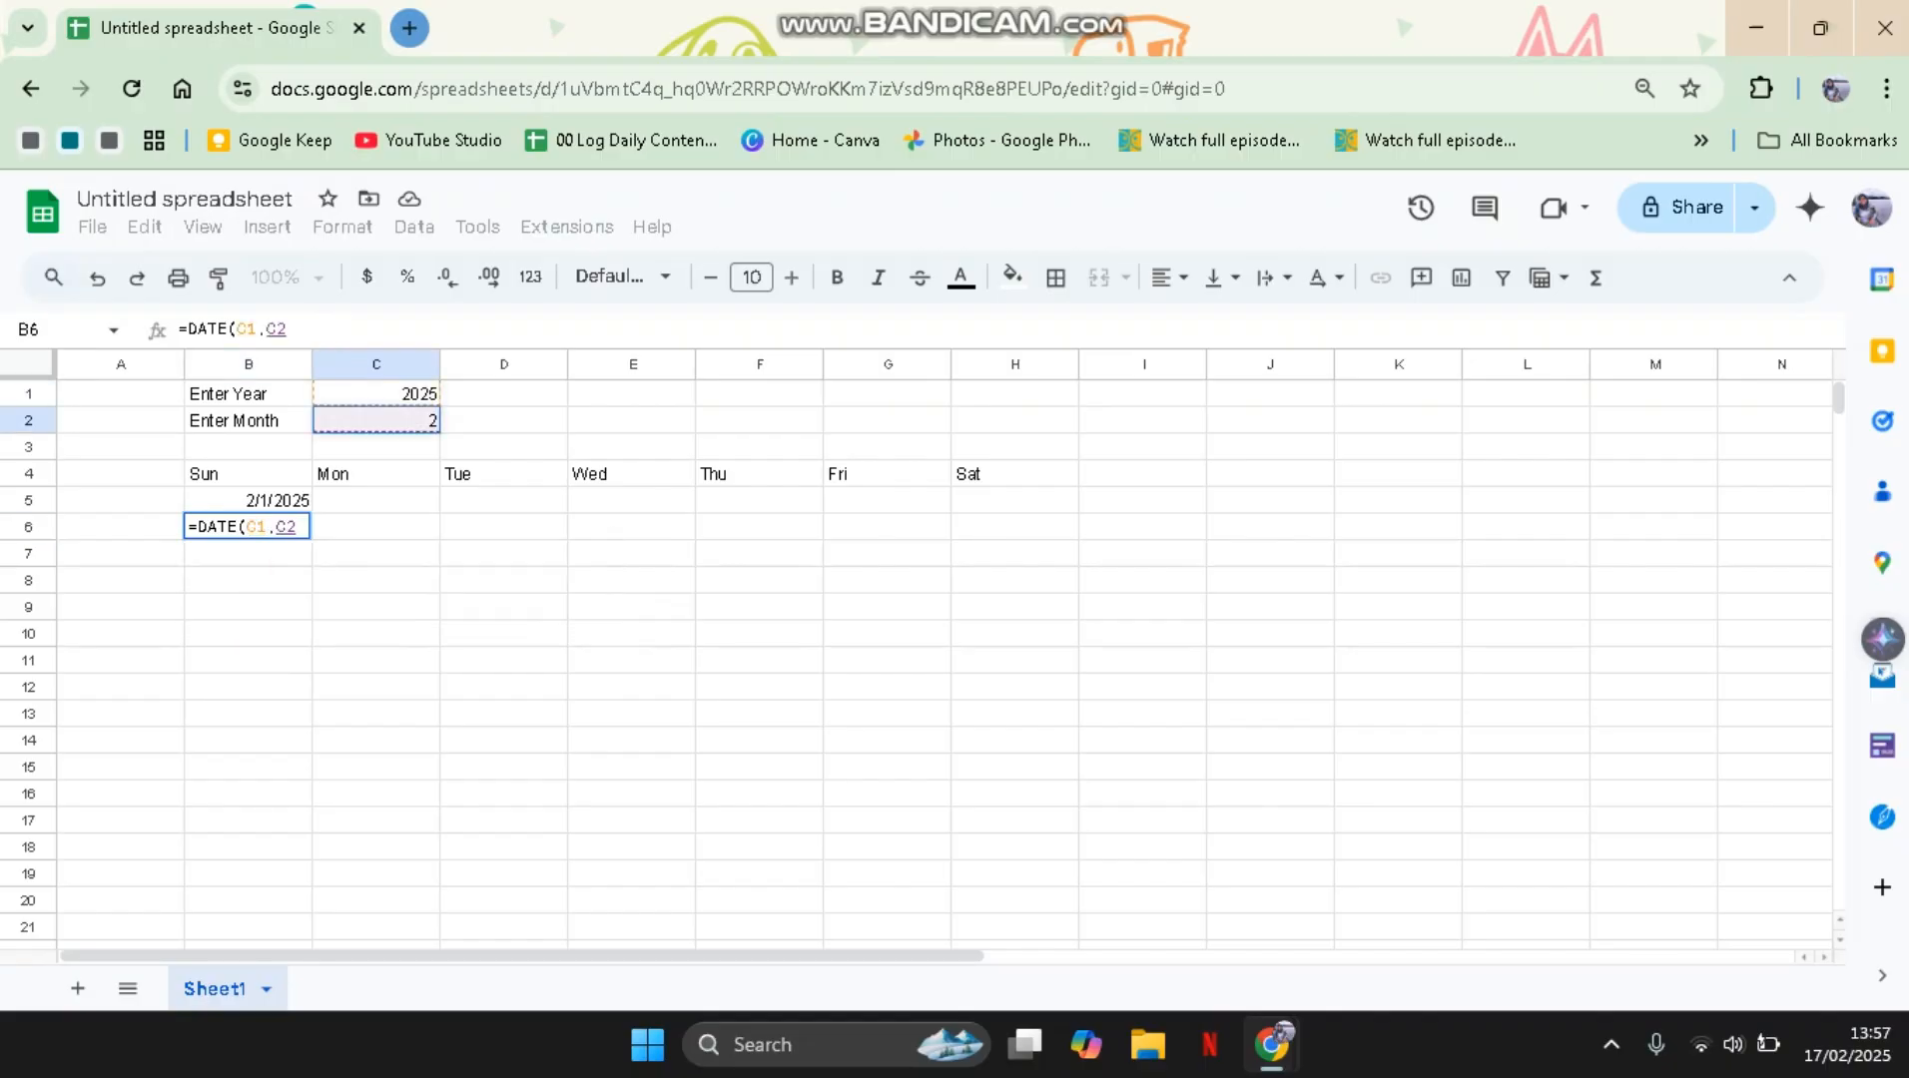
text(,1)
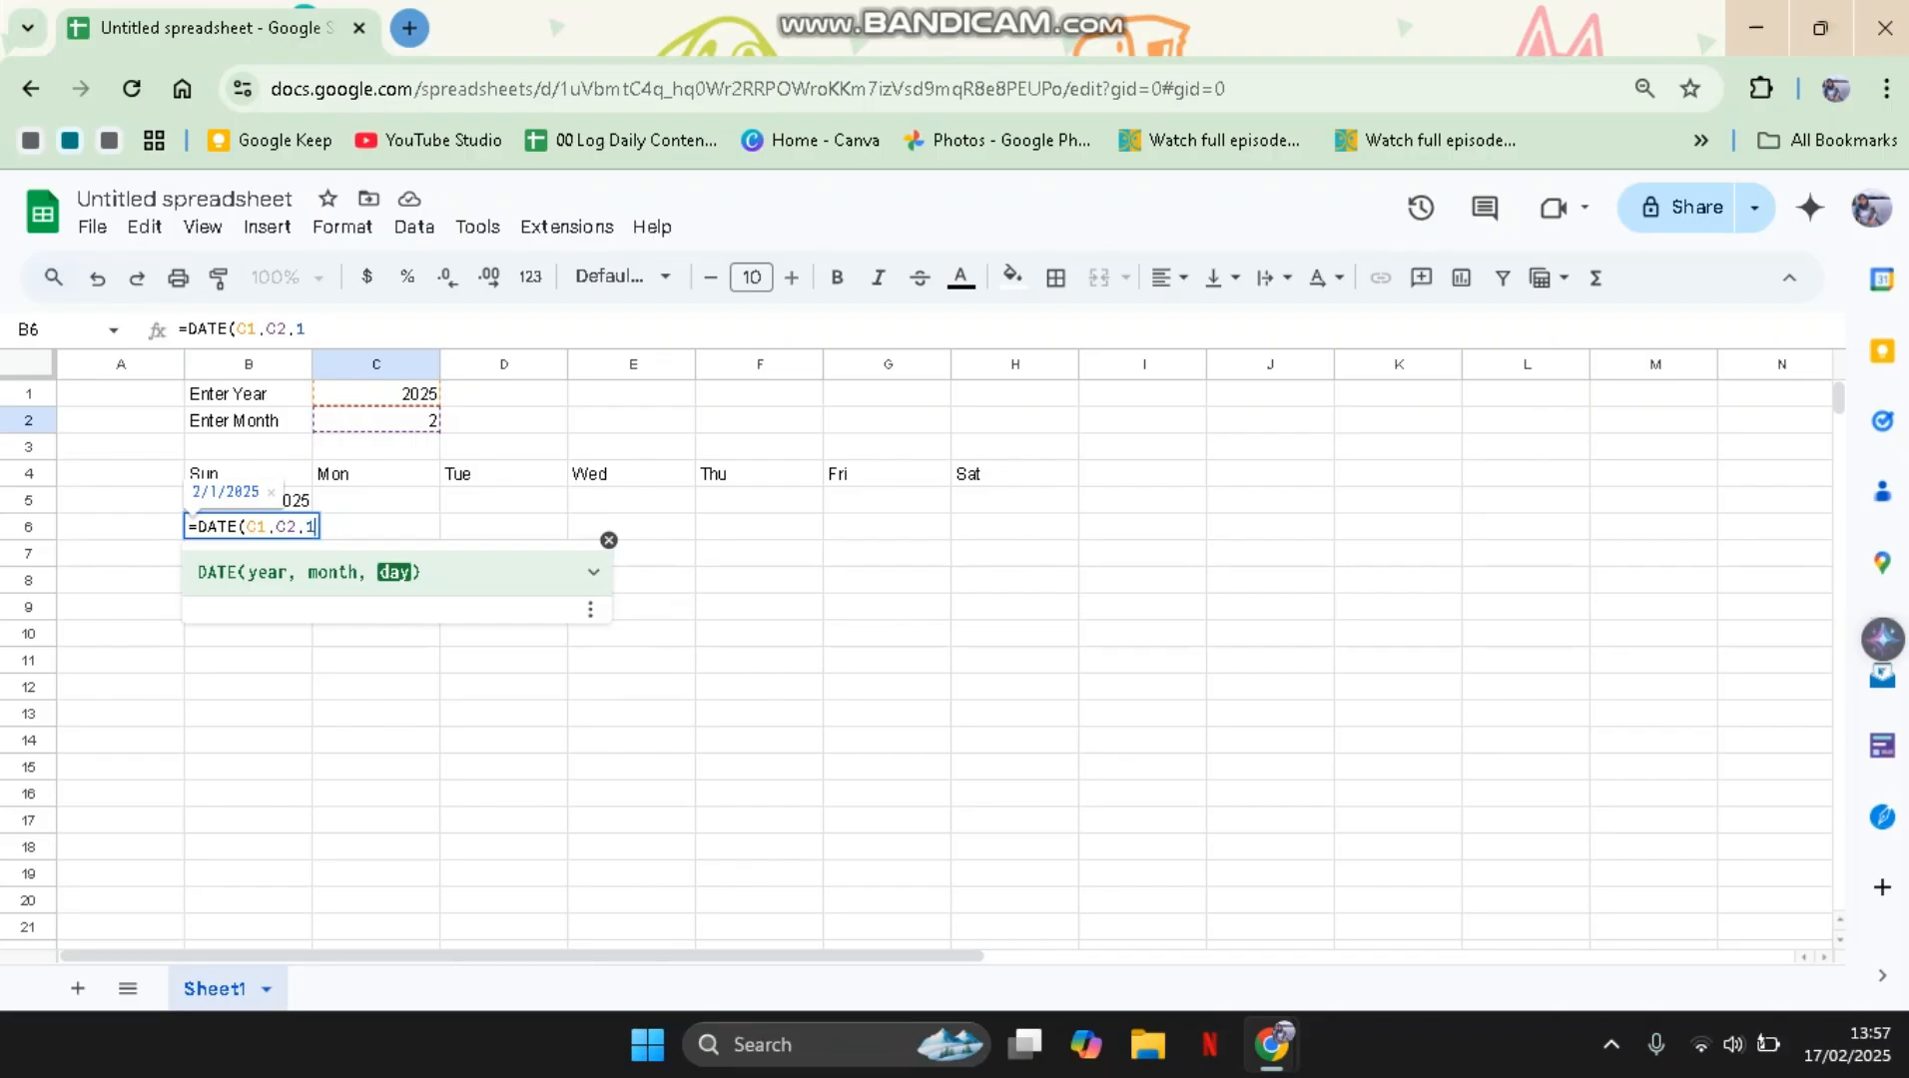
text())
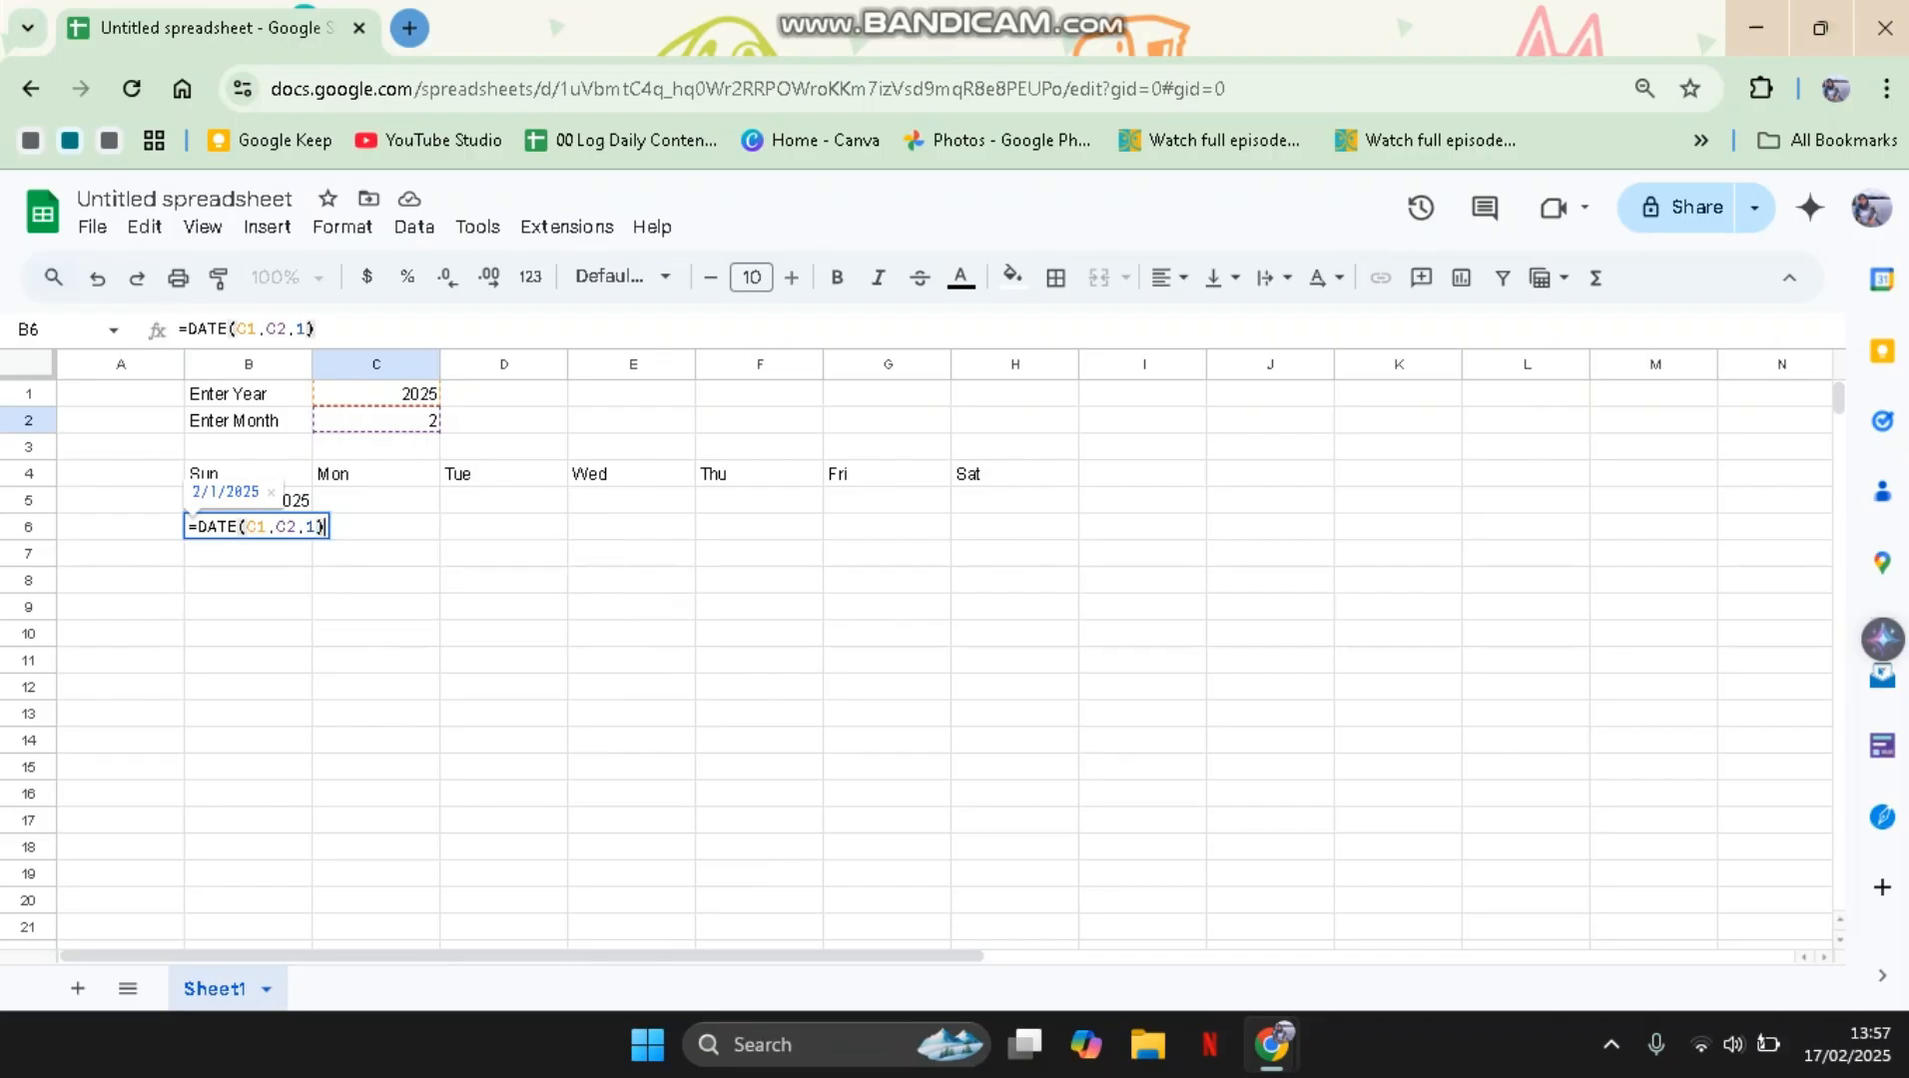
- Complete the B6 formula by appending -WEEKDAY(DATE(C1,C2,1))+1 to the date expression
text(-w)
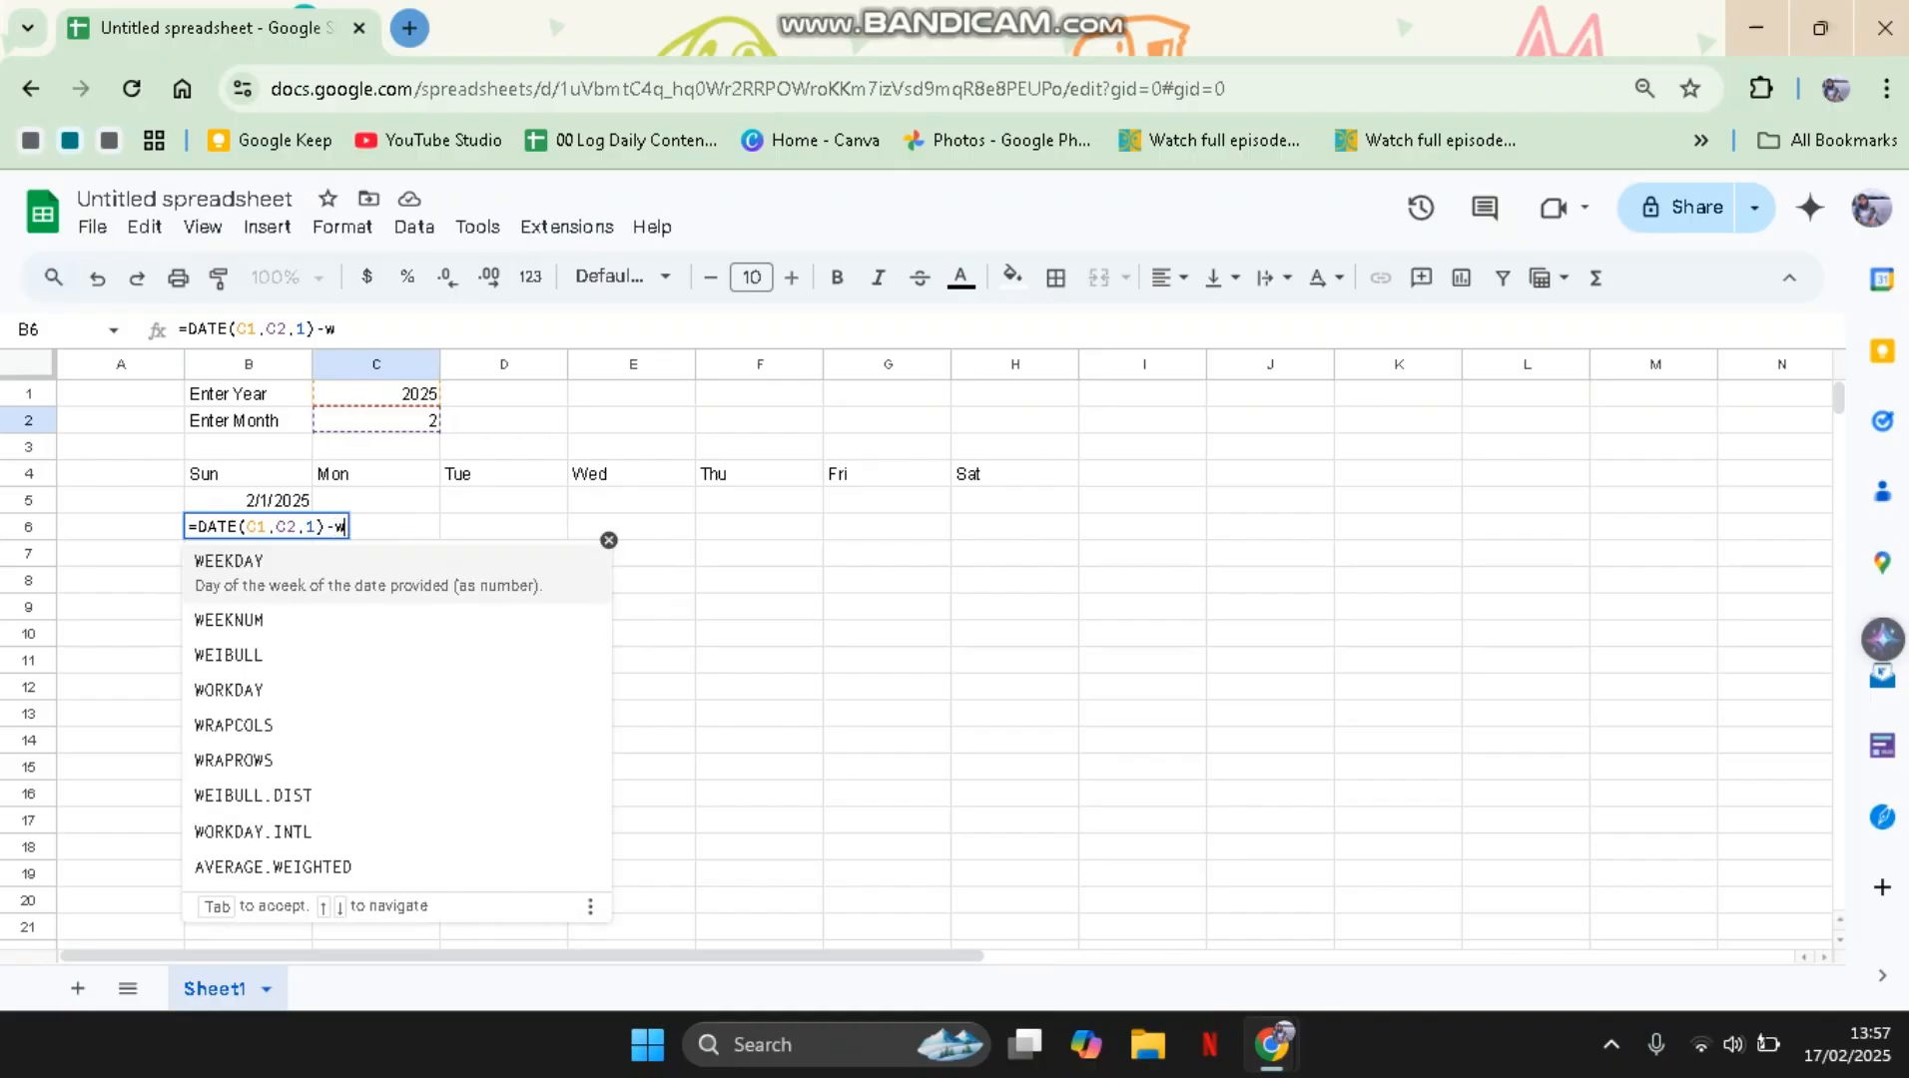
key(BackSpace)
text(WEEKDAT)
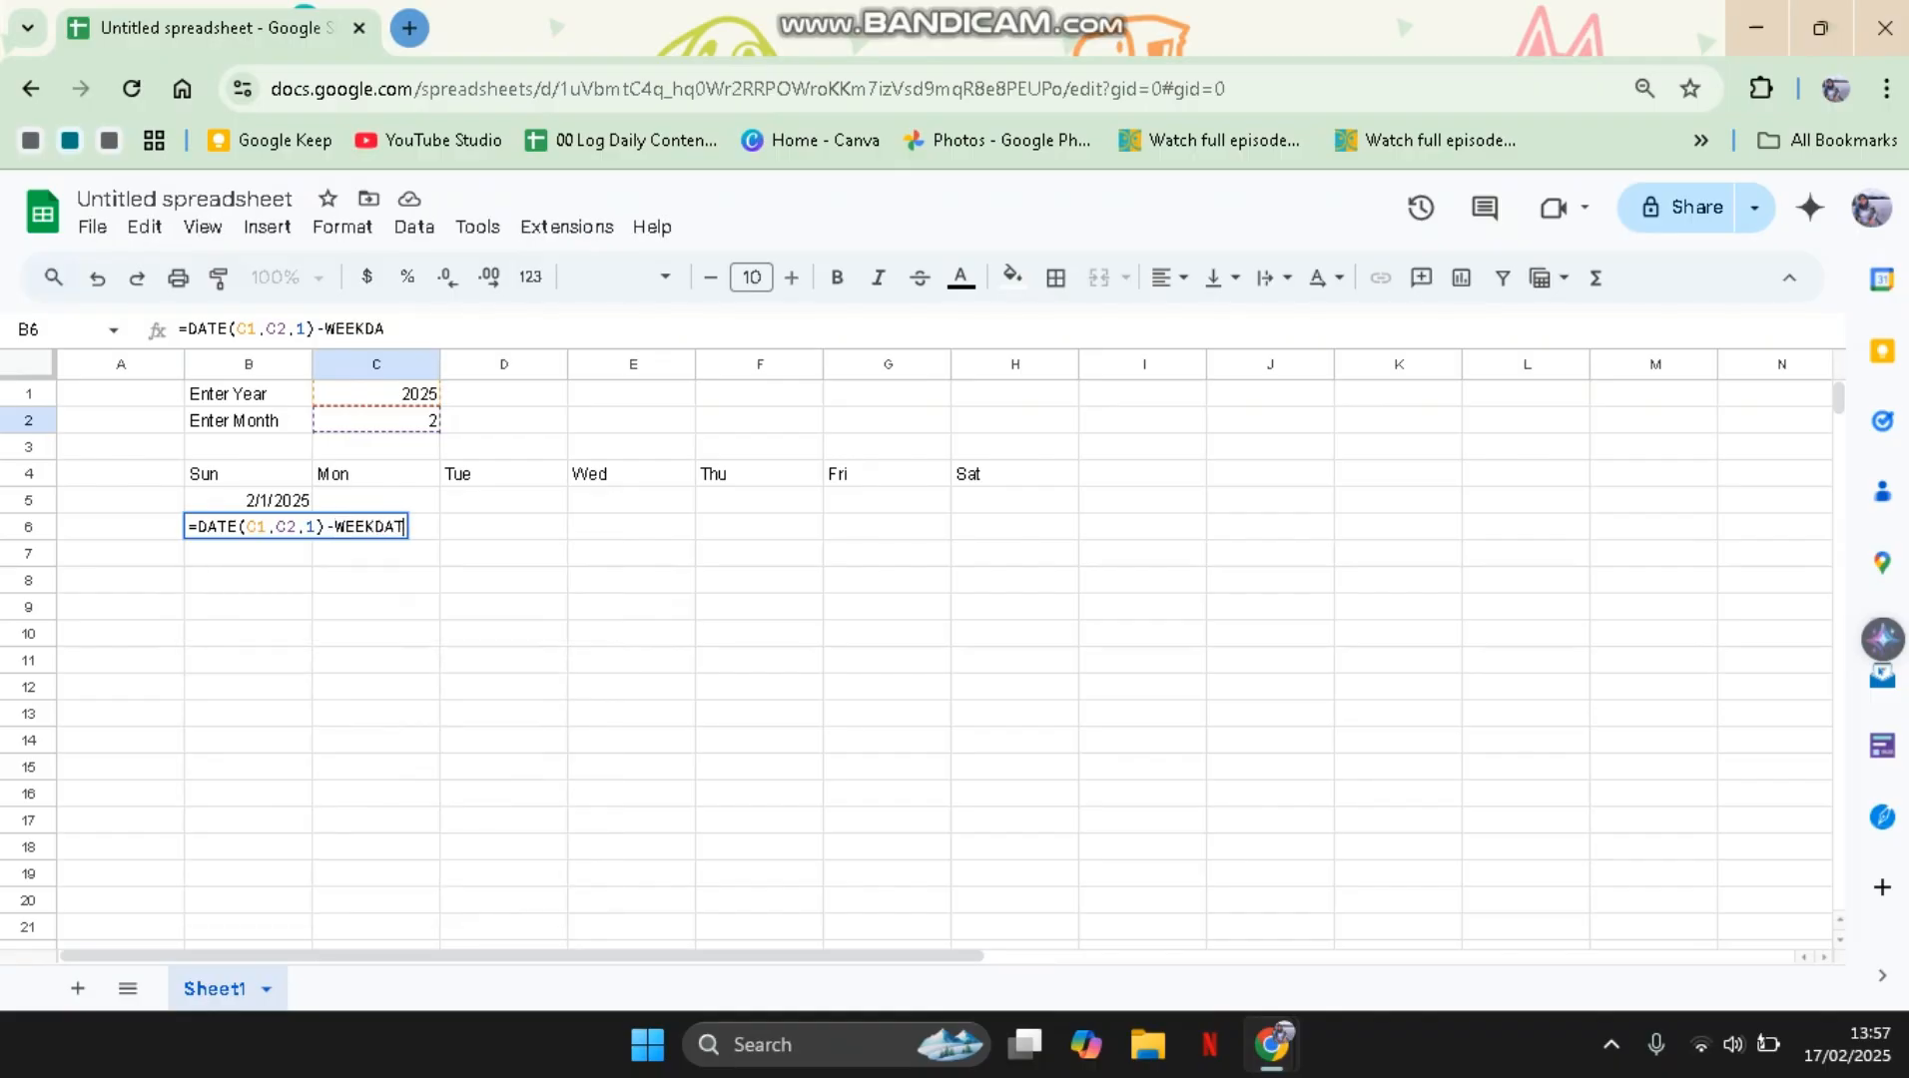
key(BackSpace)
text(Y)
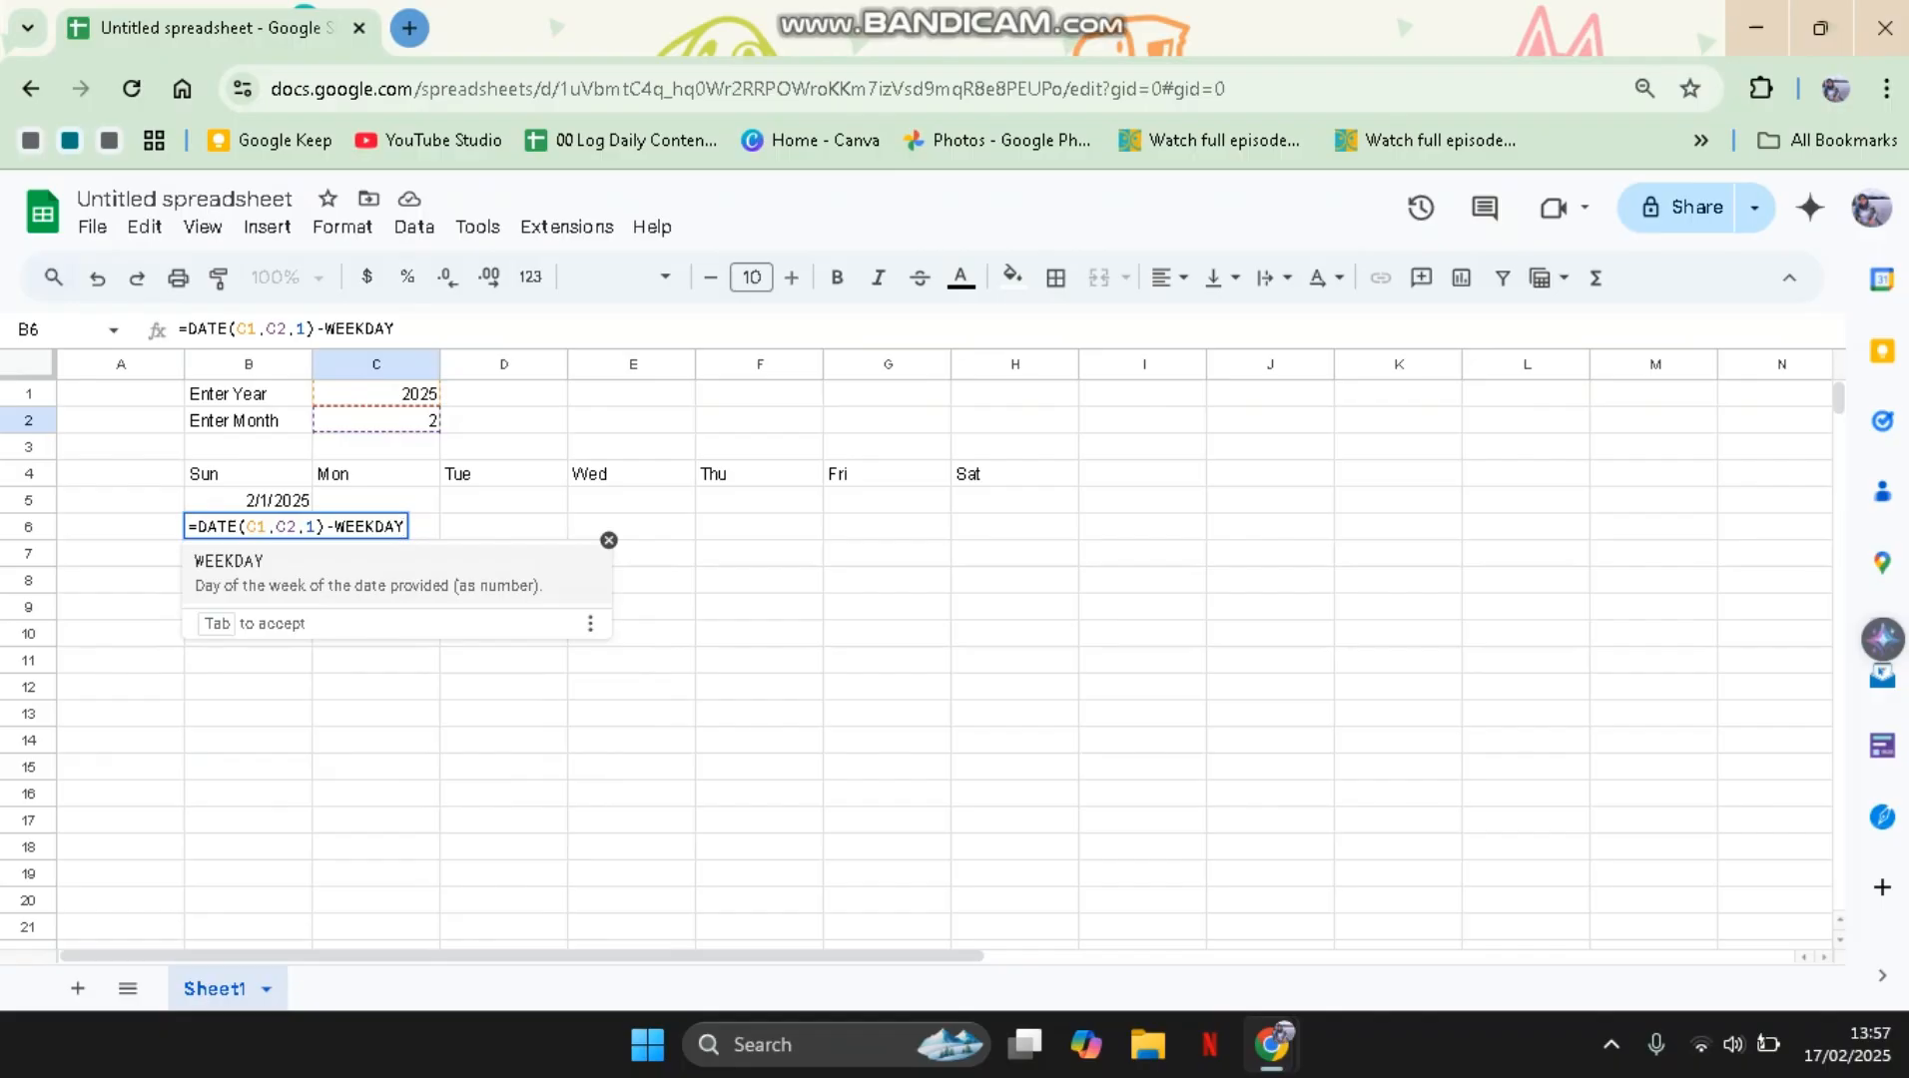
text((DATE)
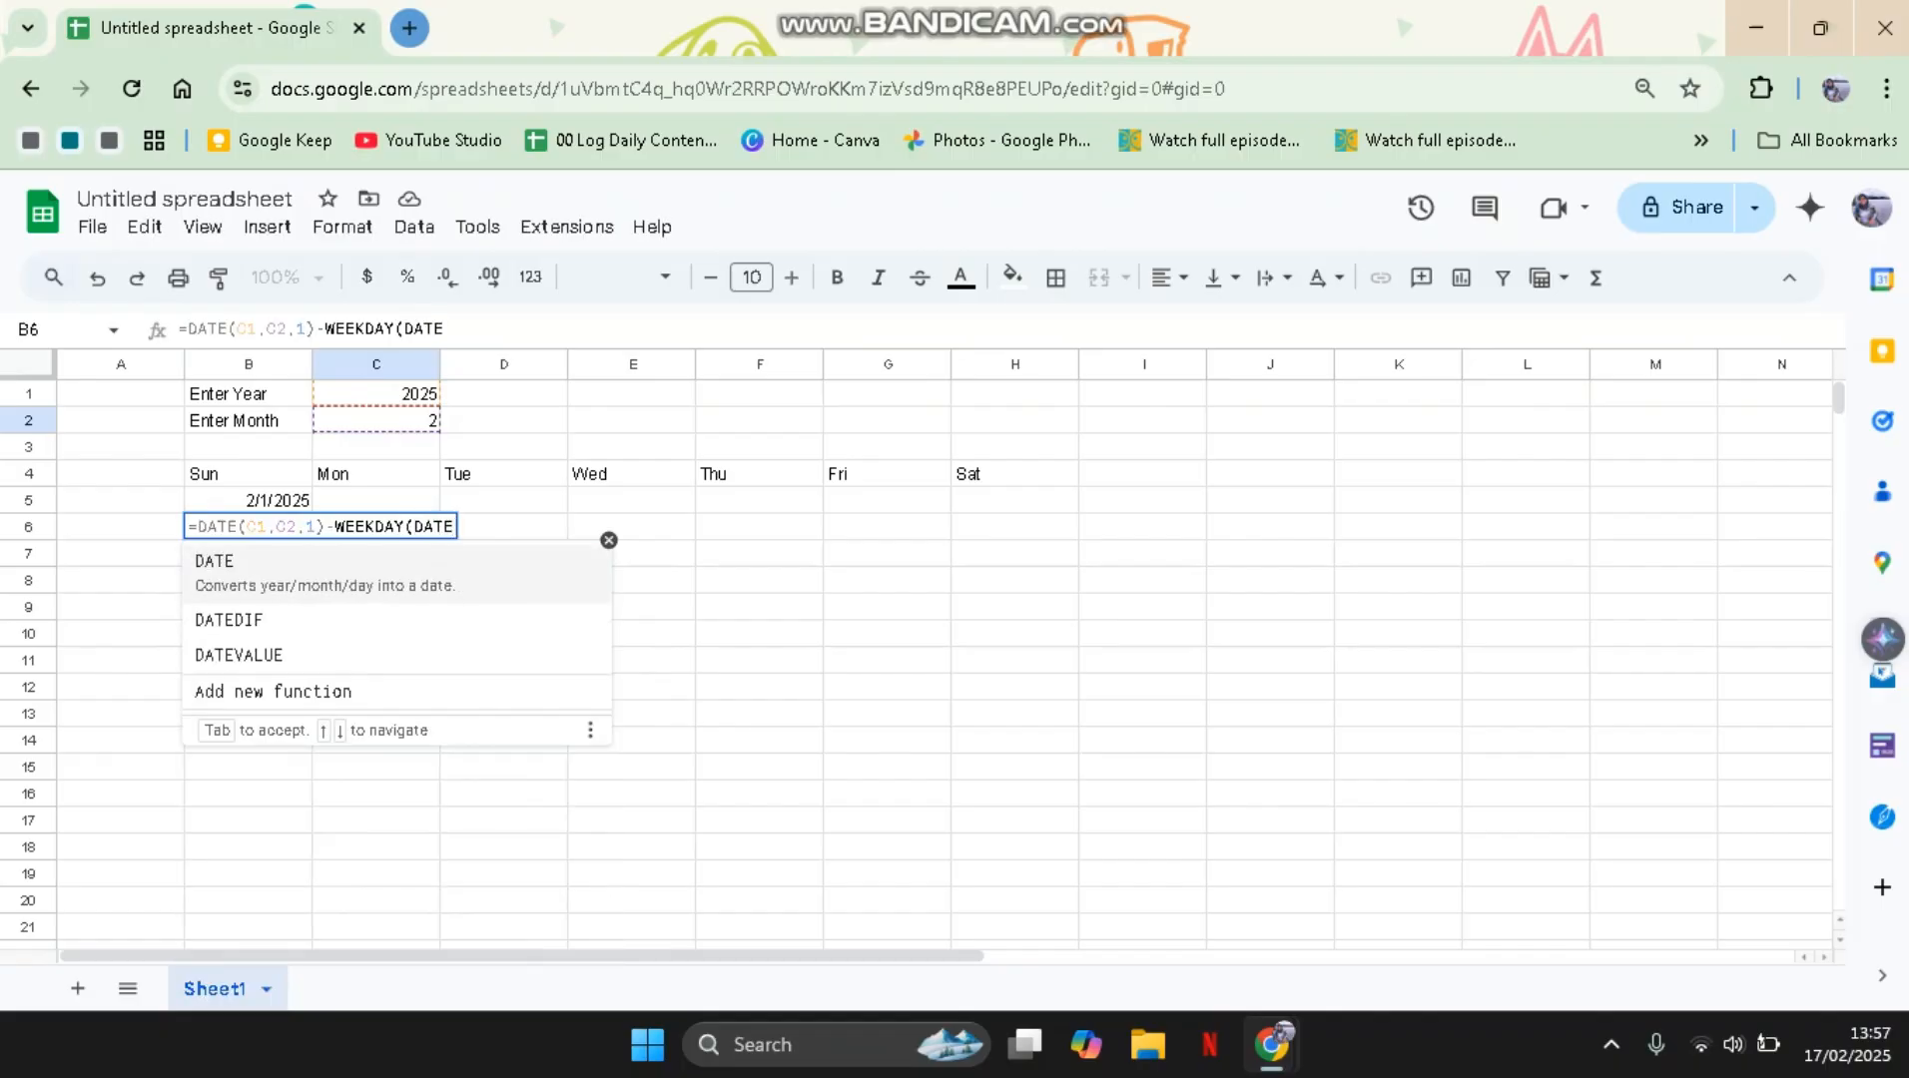
text(()
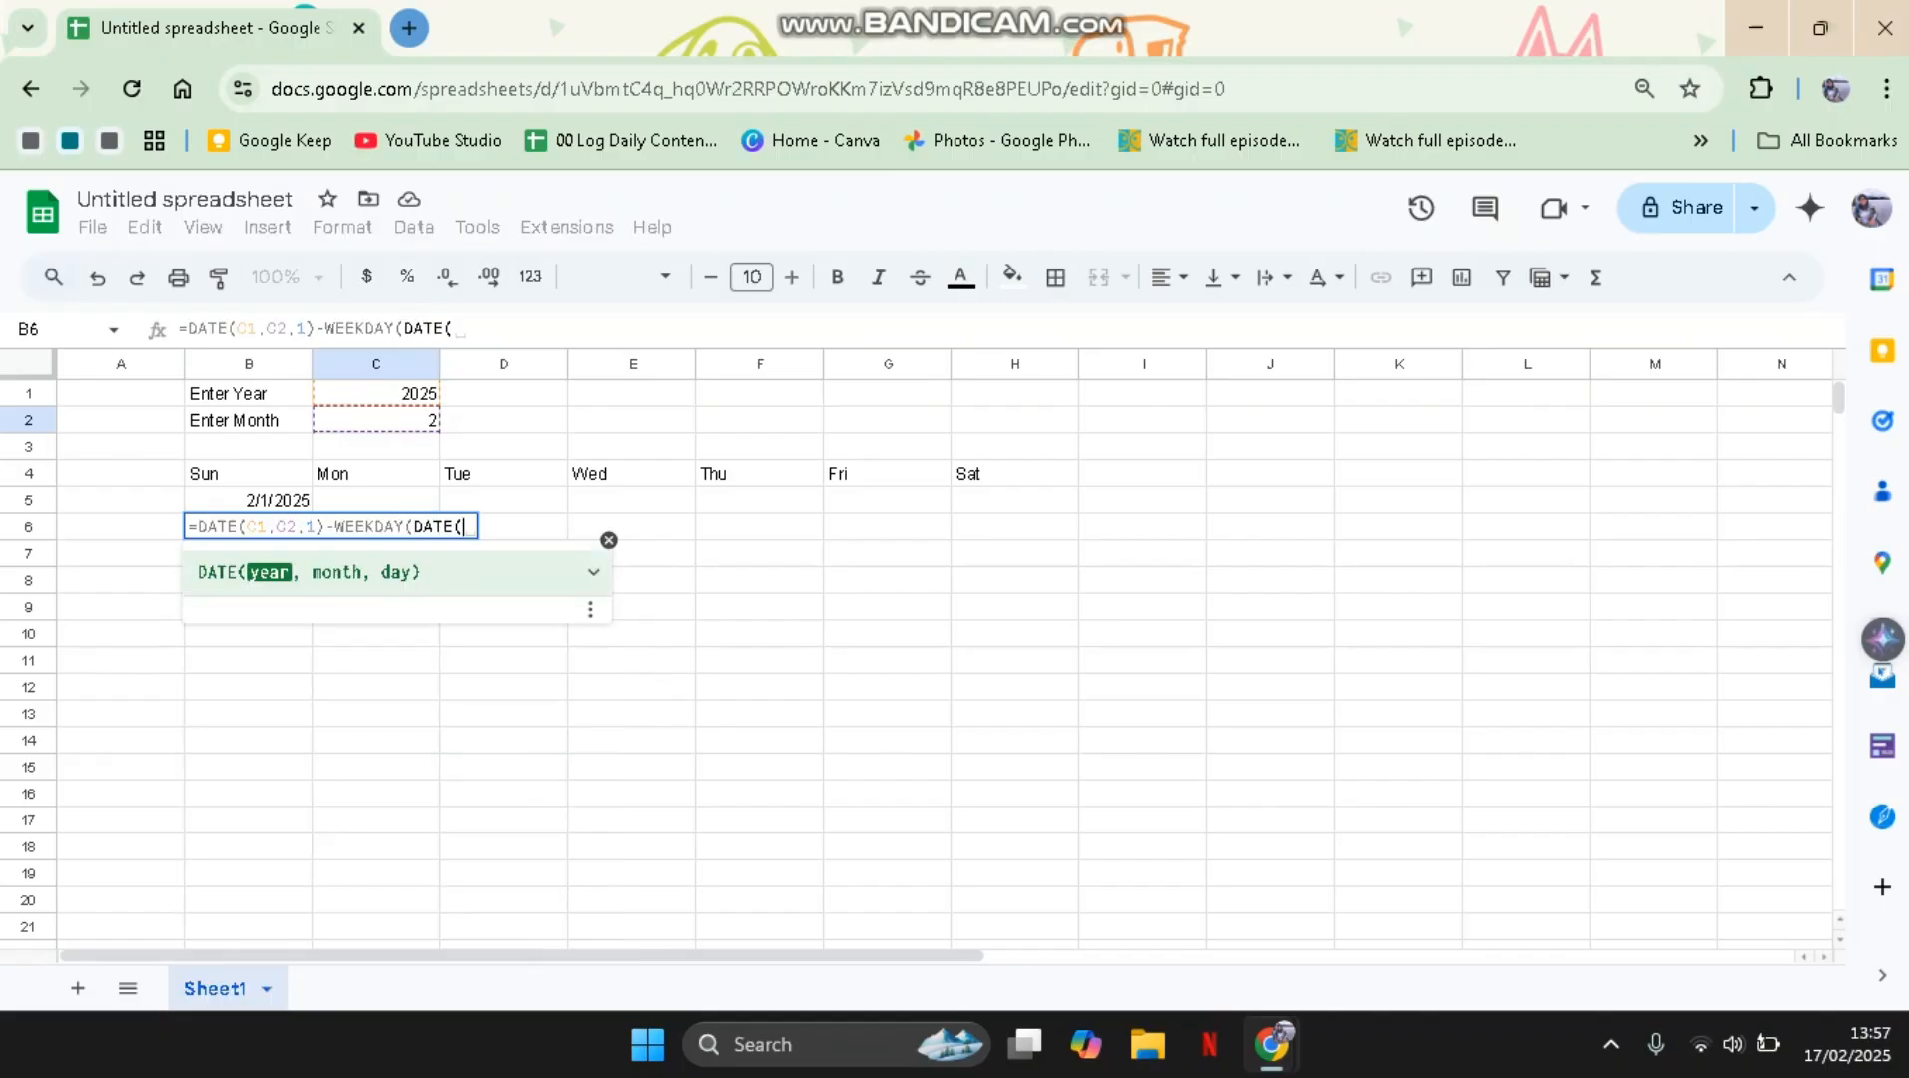
text(C1,)
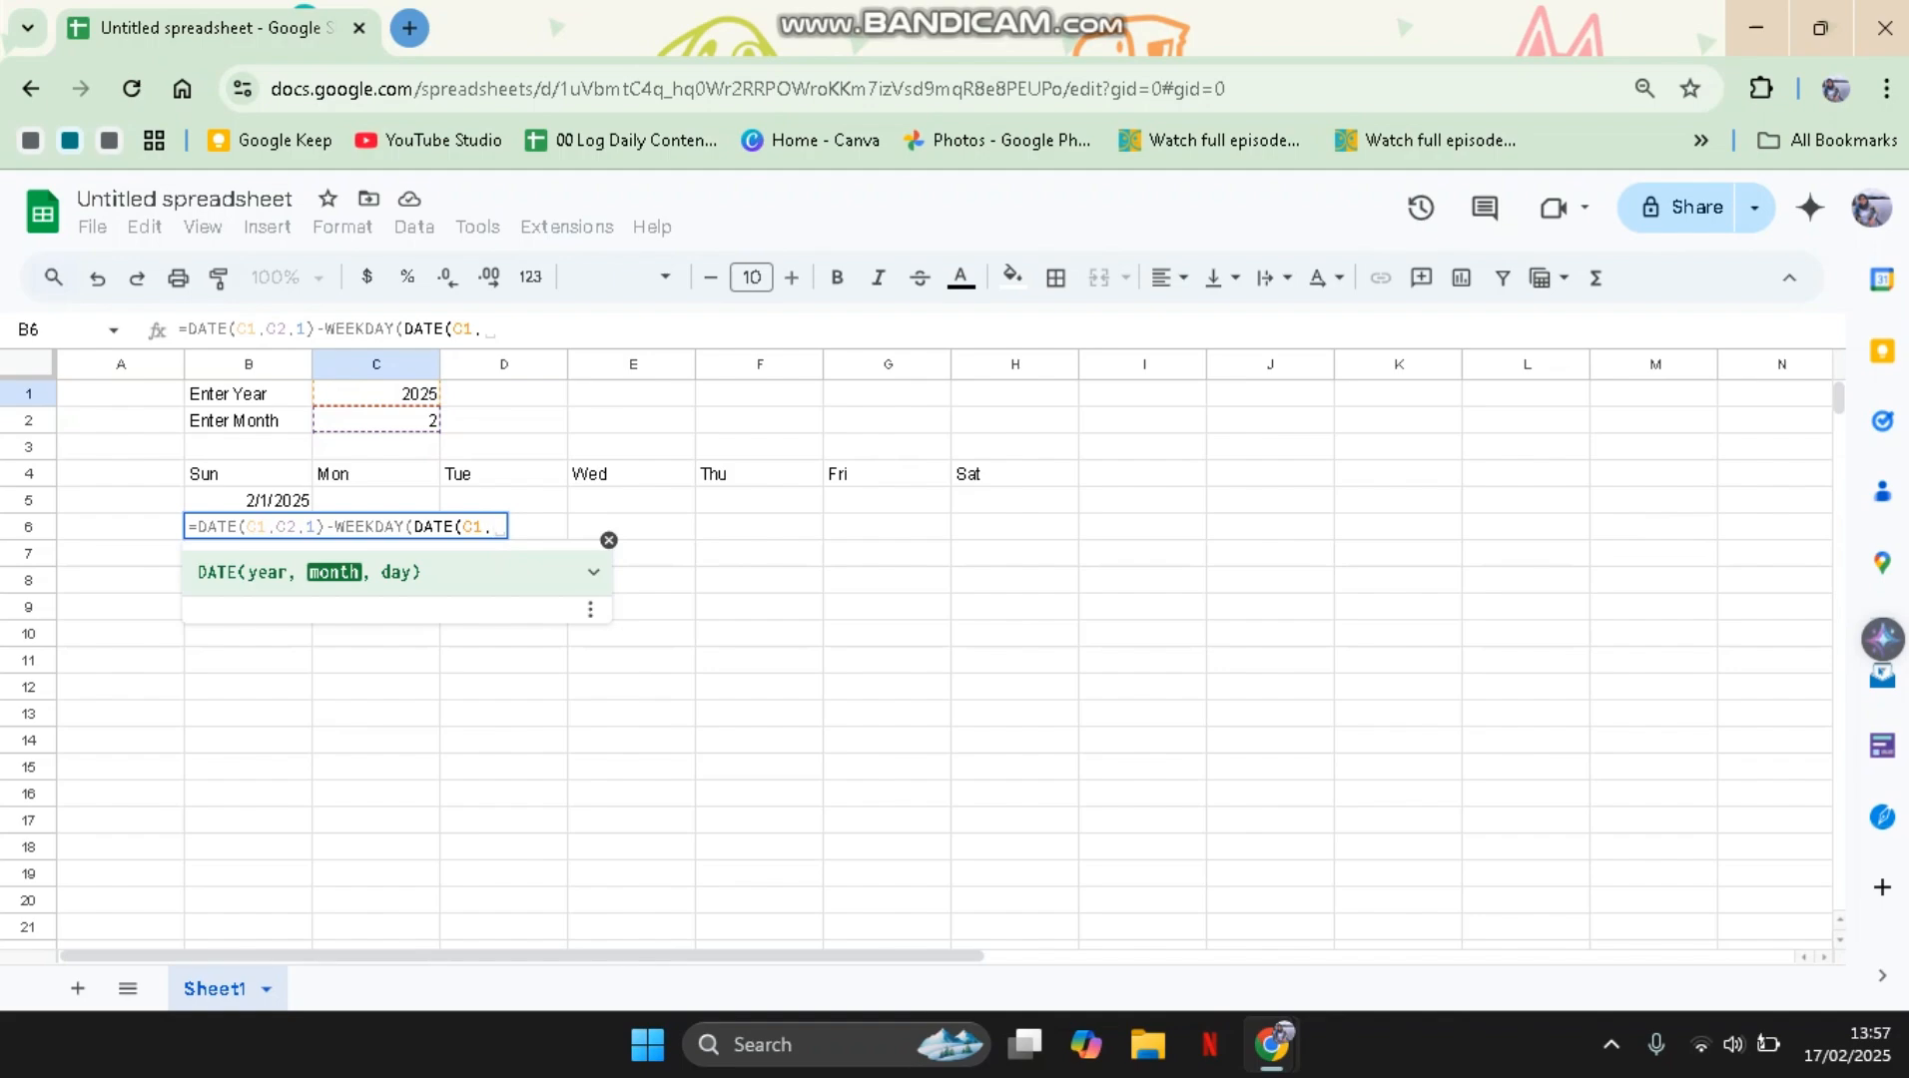
click(377, 420)
text(,1)
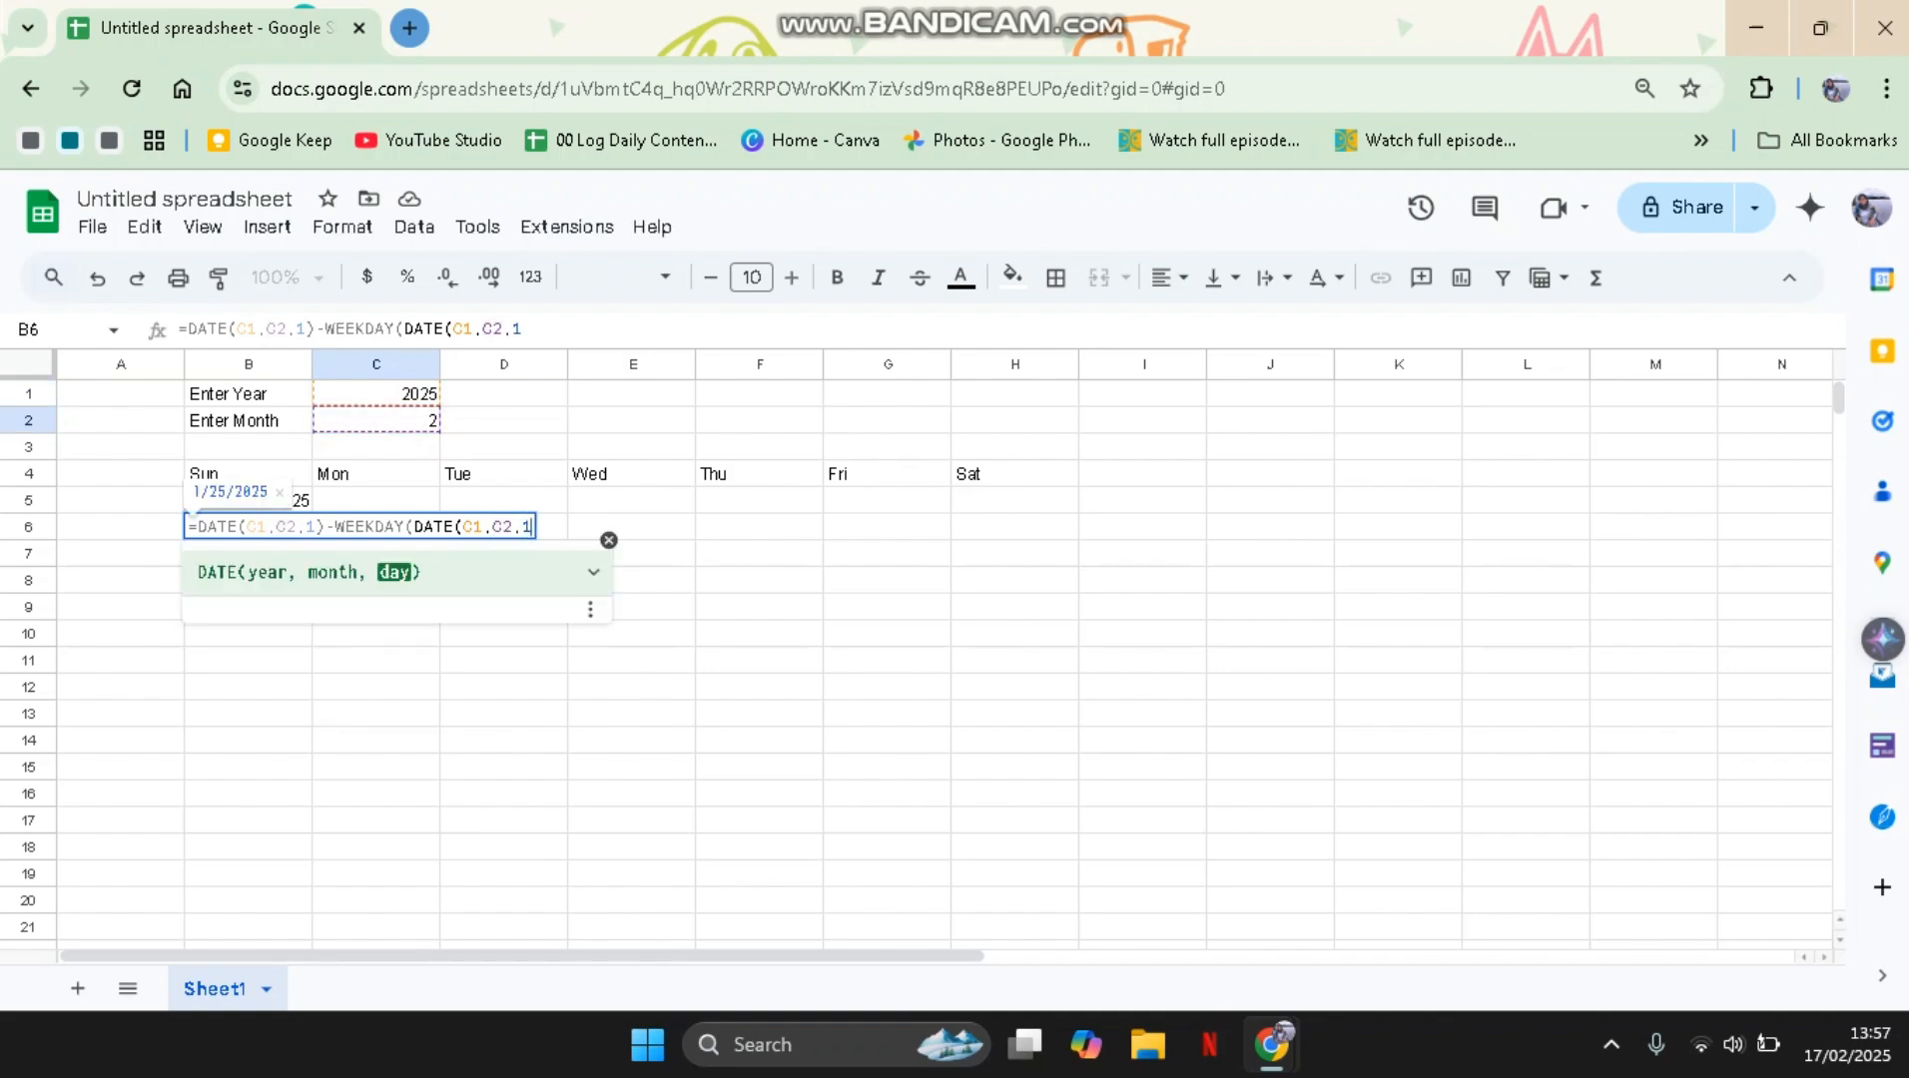
text())
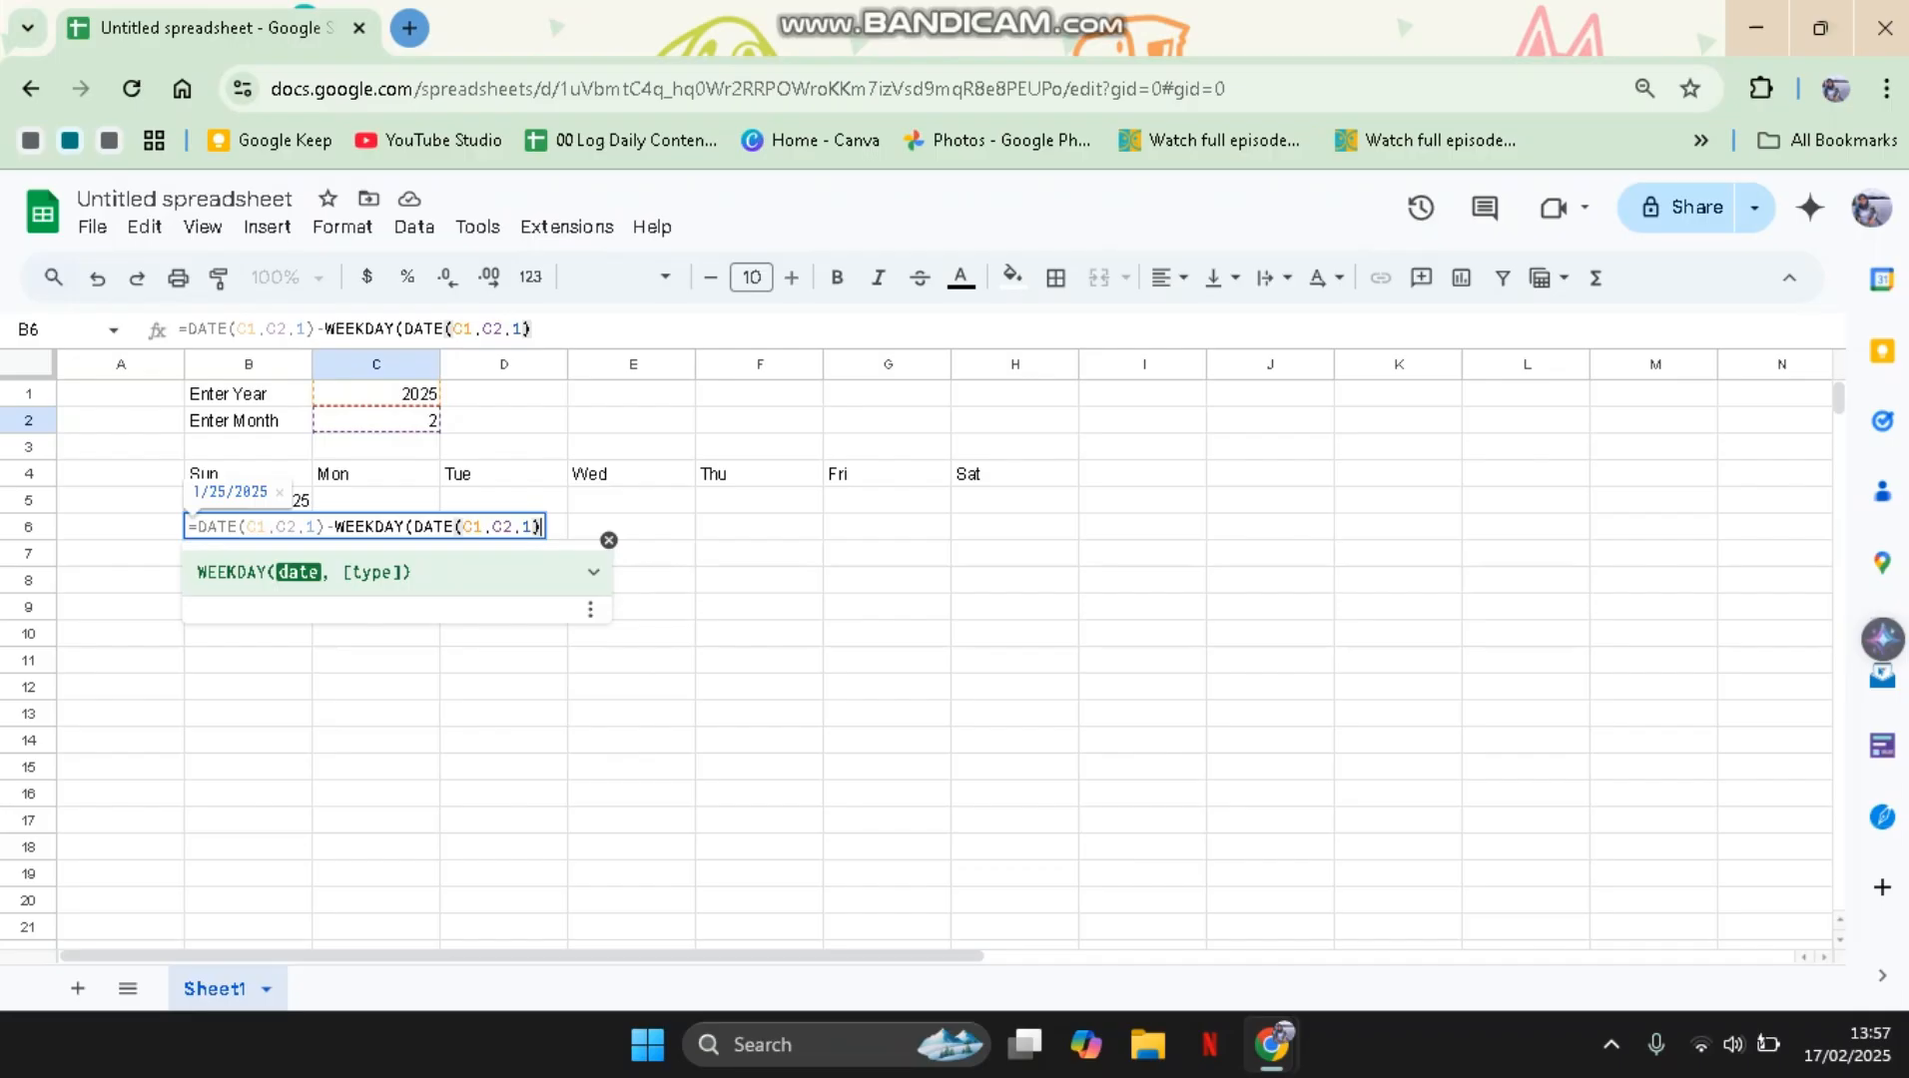
text()+1)
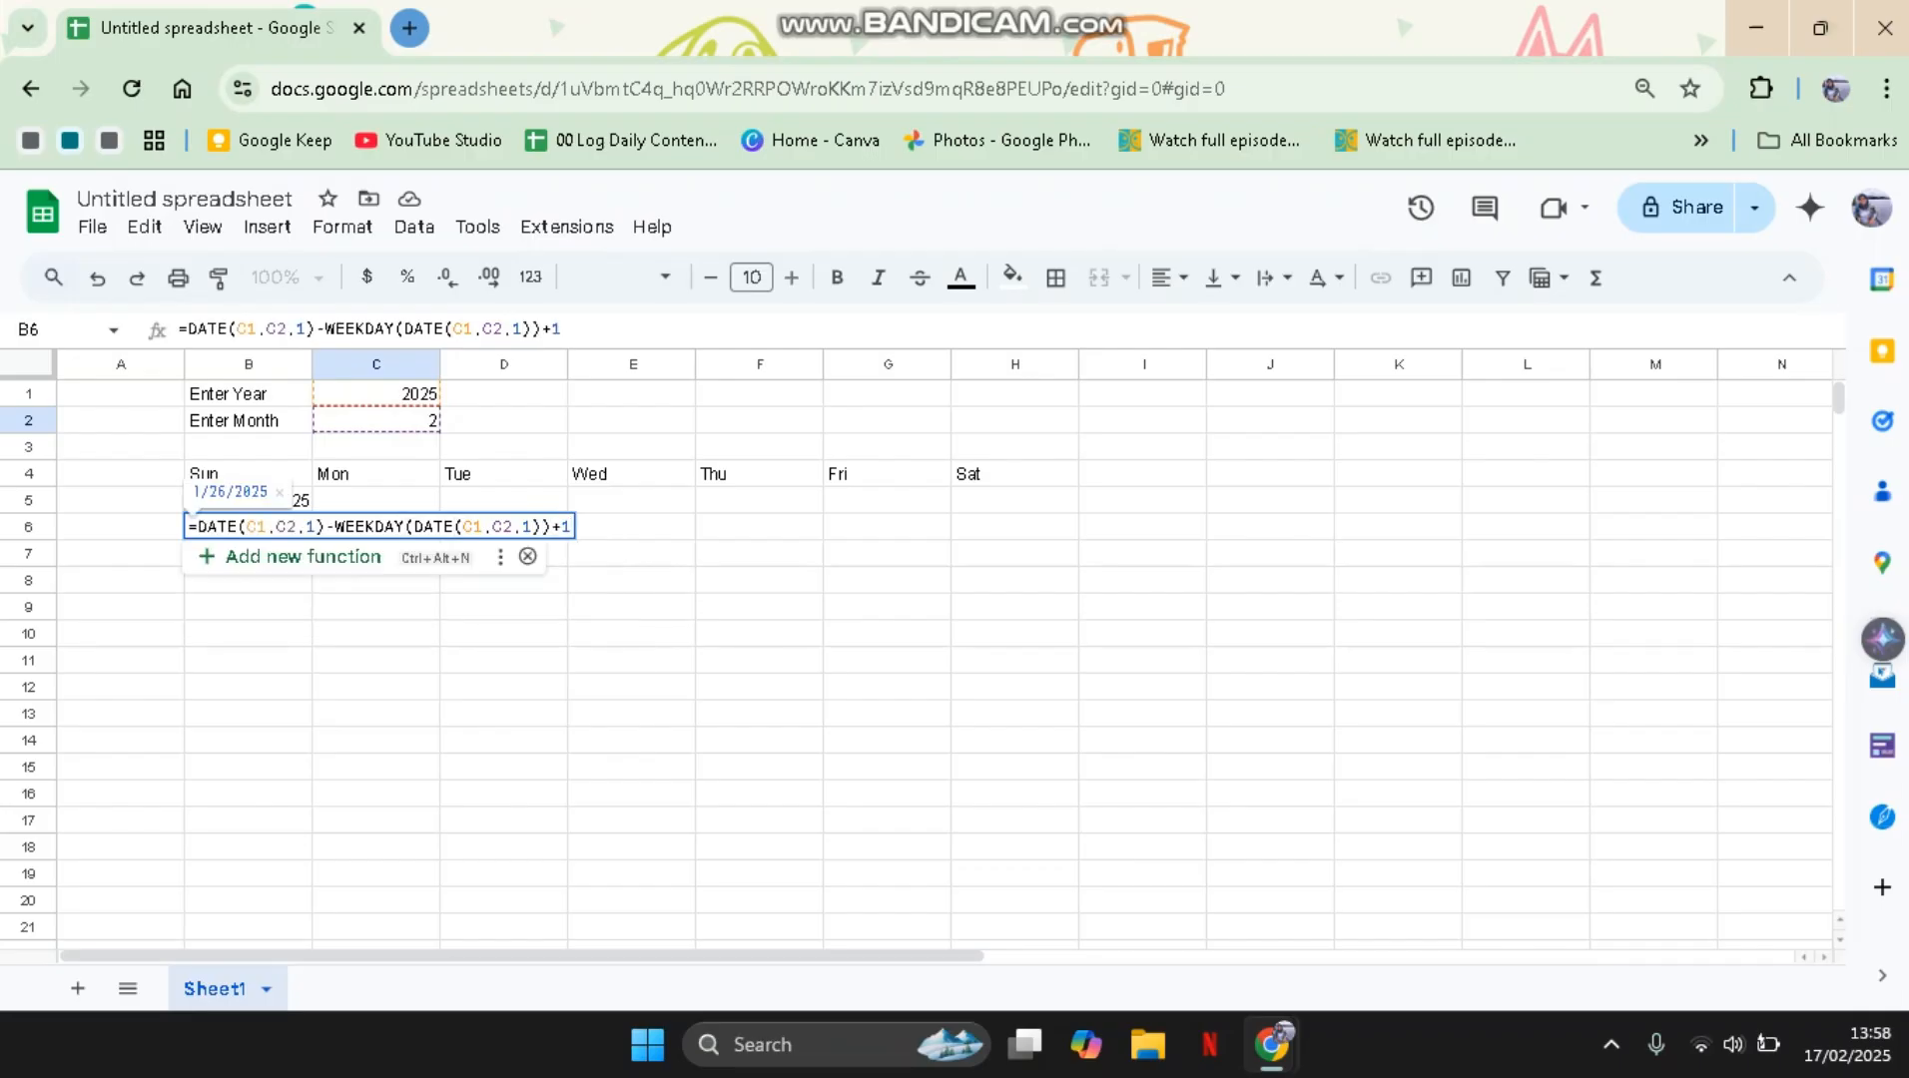
key(Return)
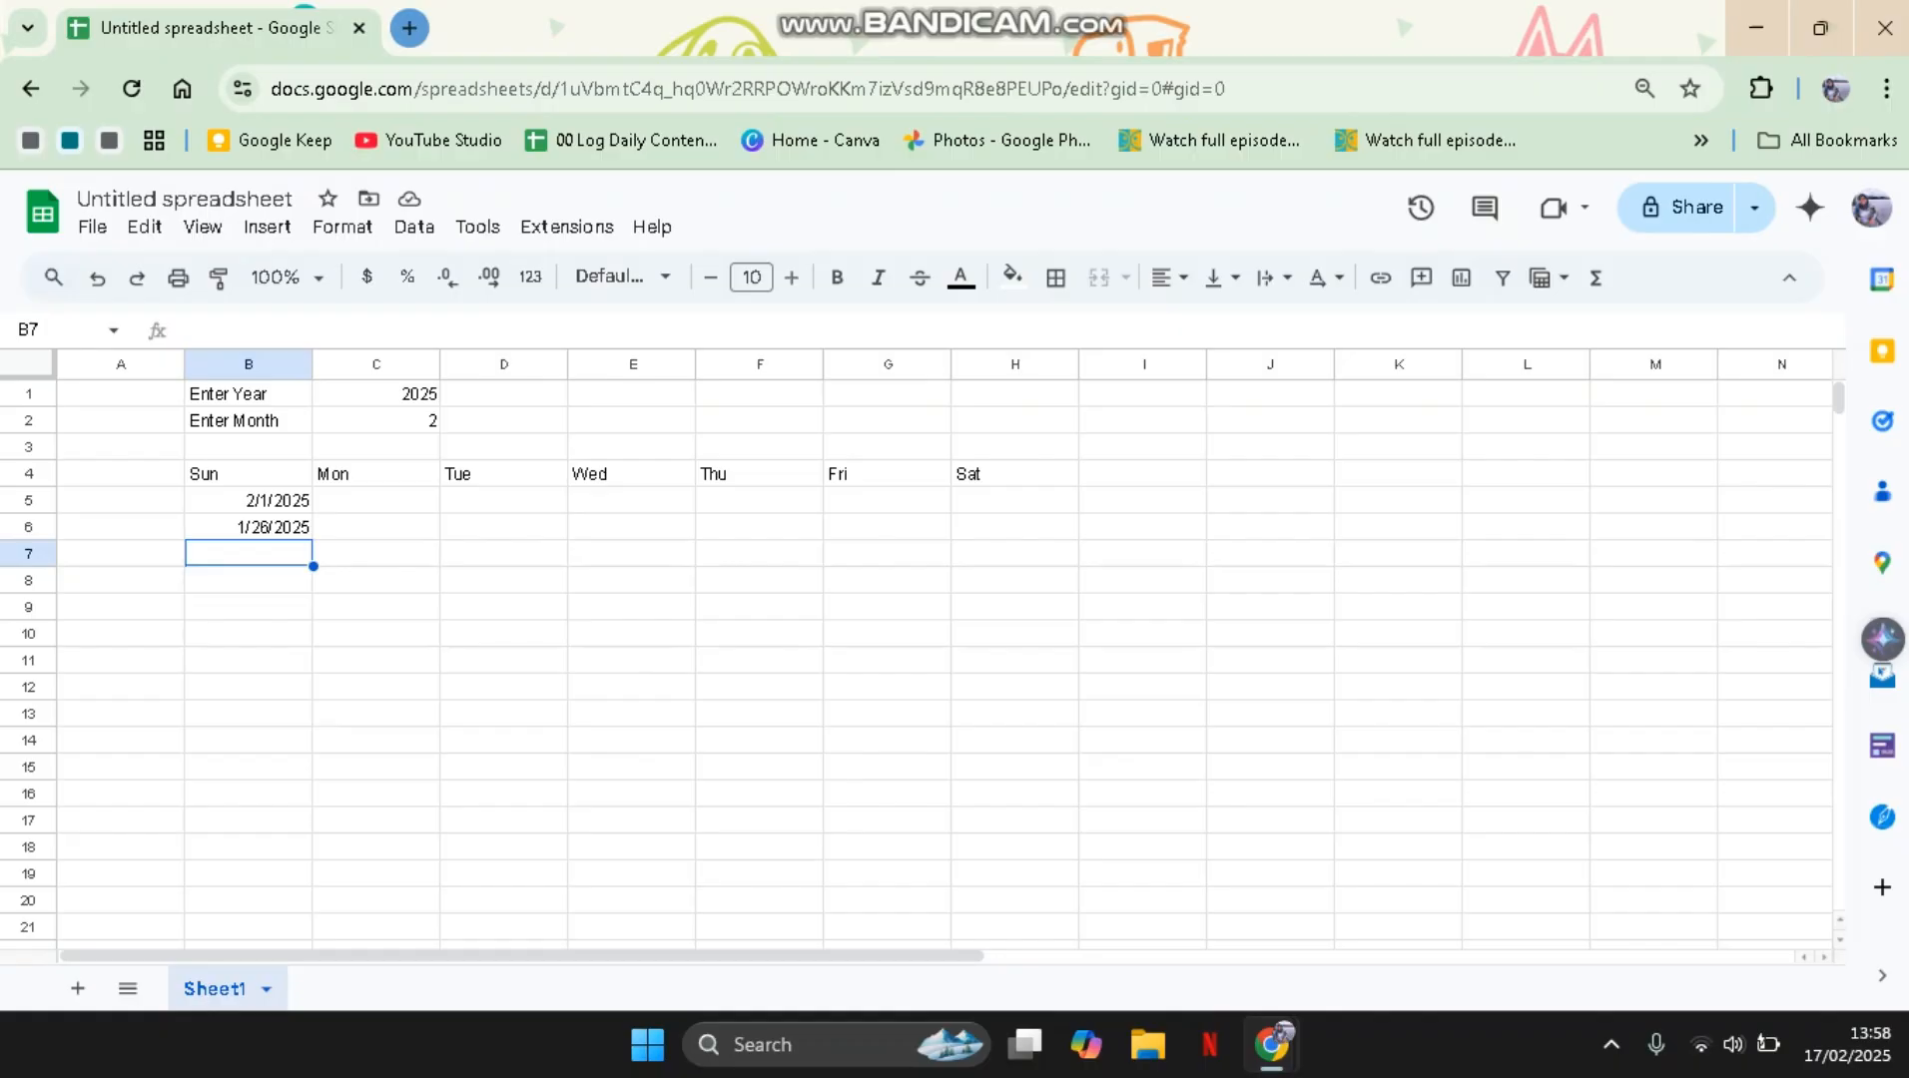
- Review the formula in B6 and the year formula in C1 without changing them
click(249, 527)
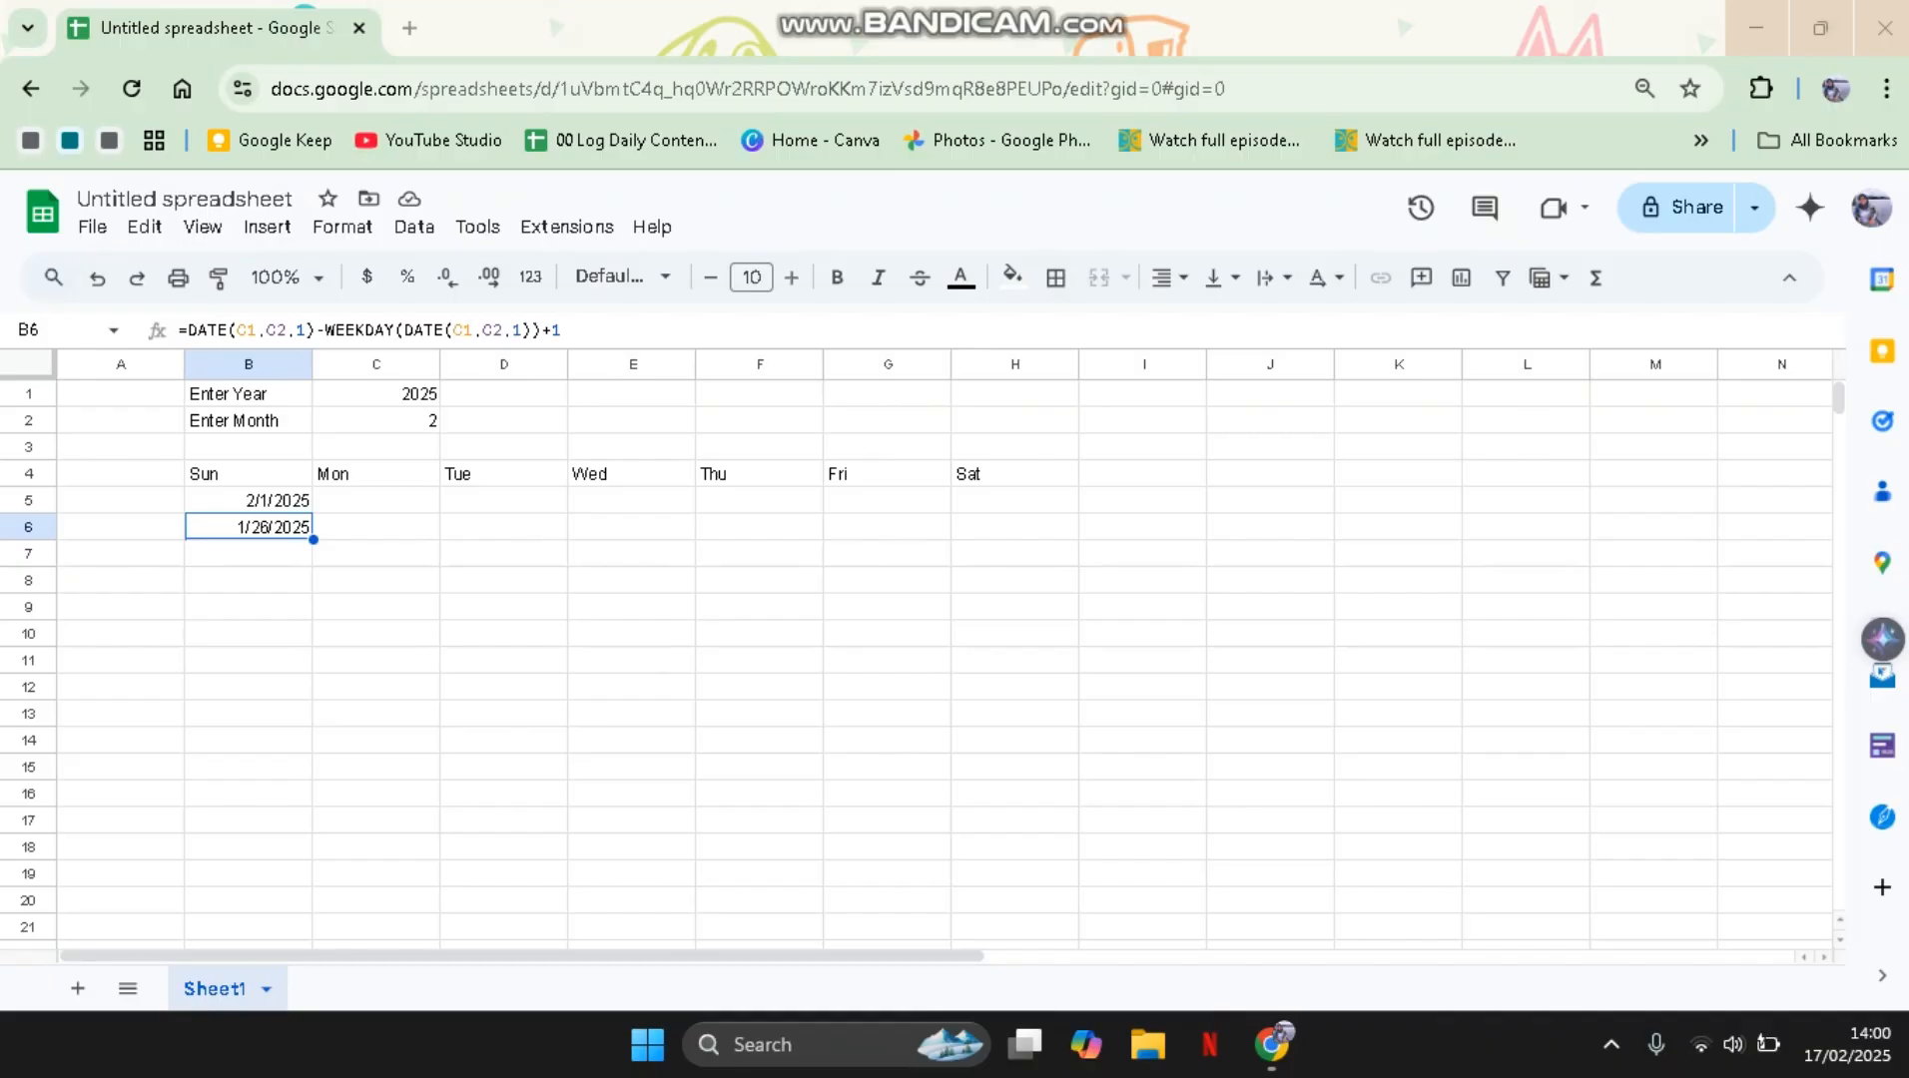
click(376, 394)
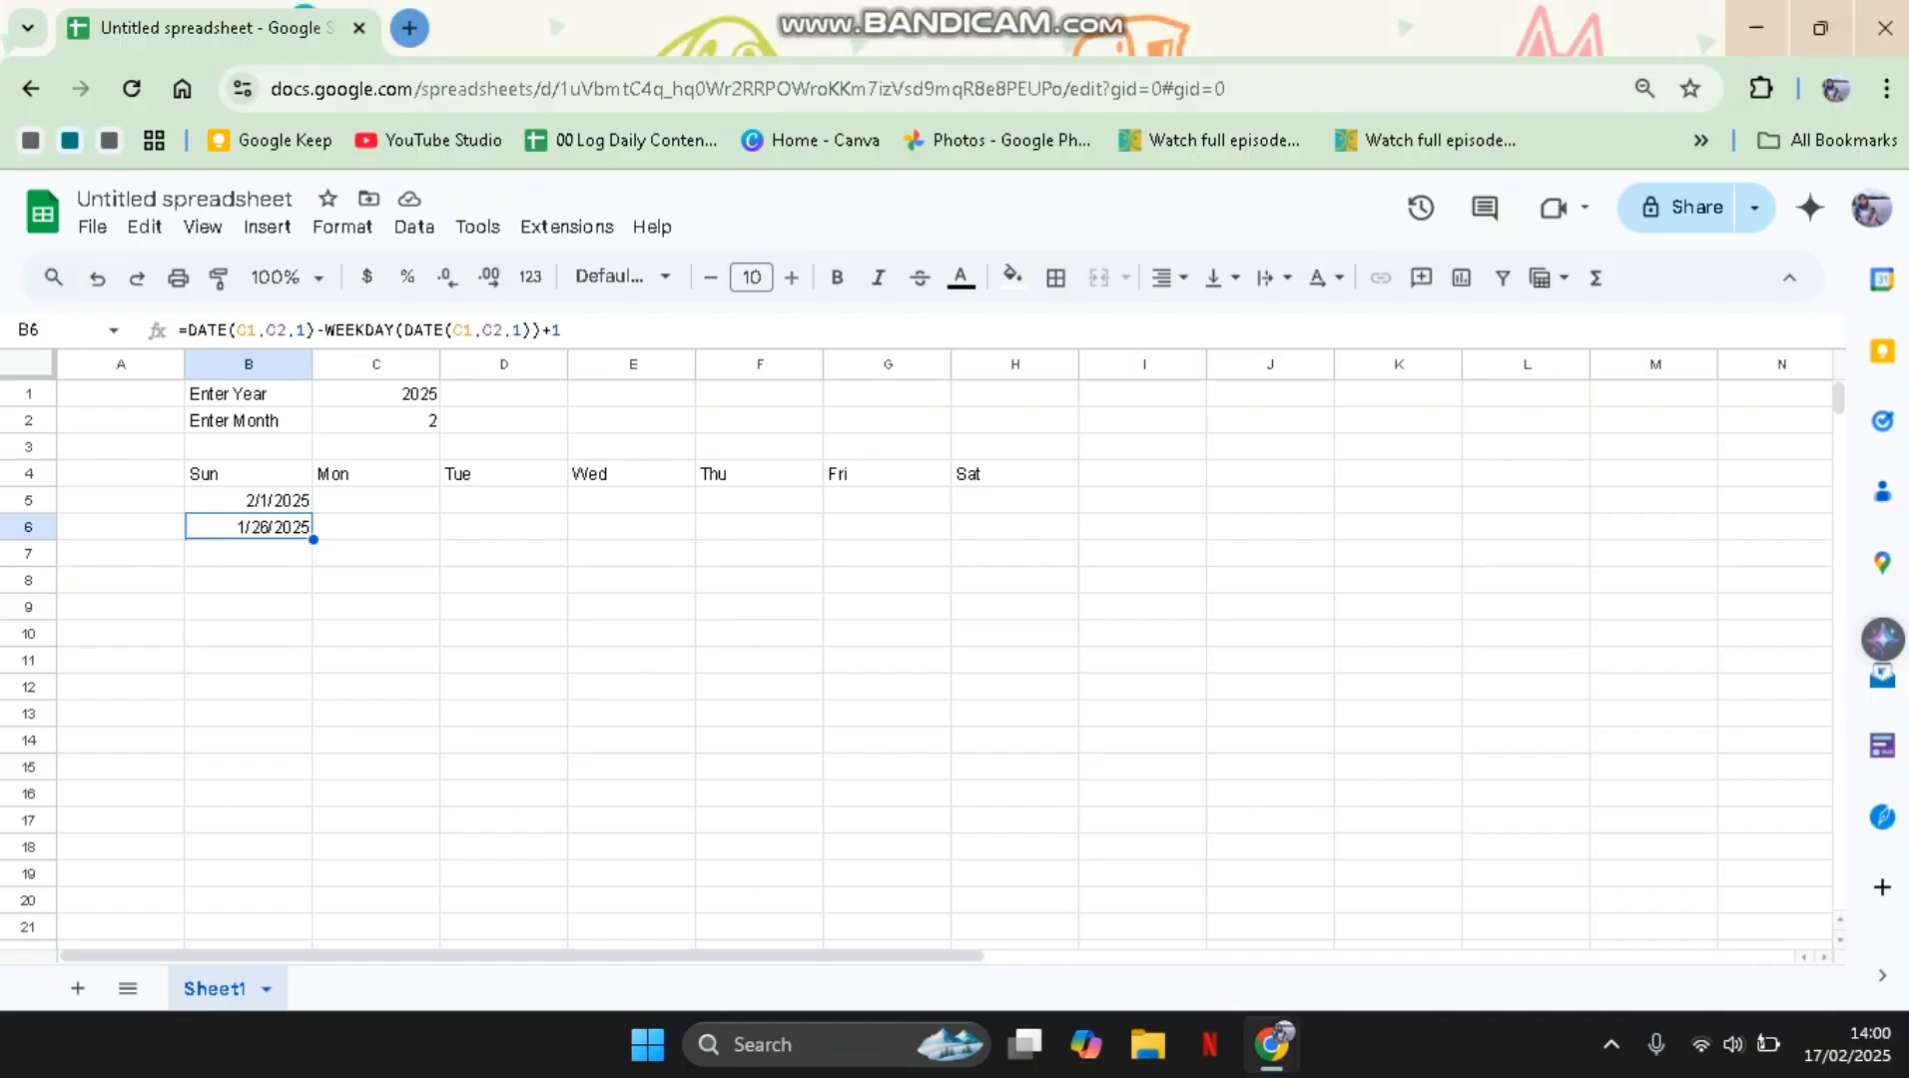
key(F2)
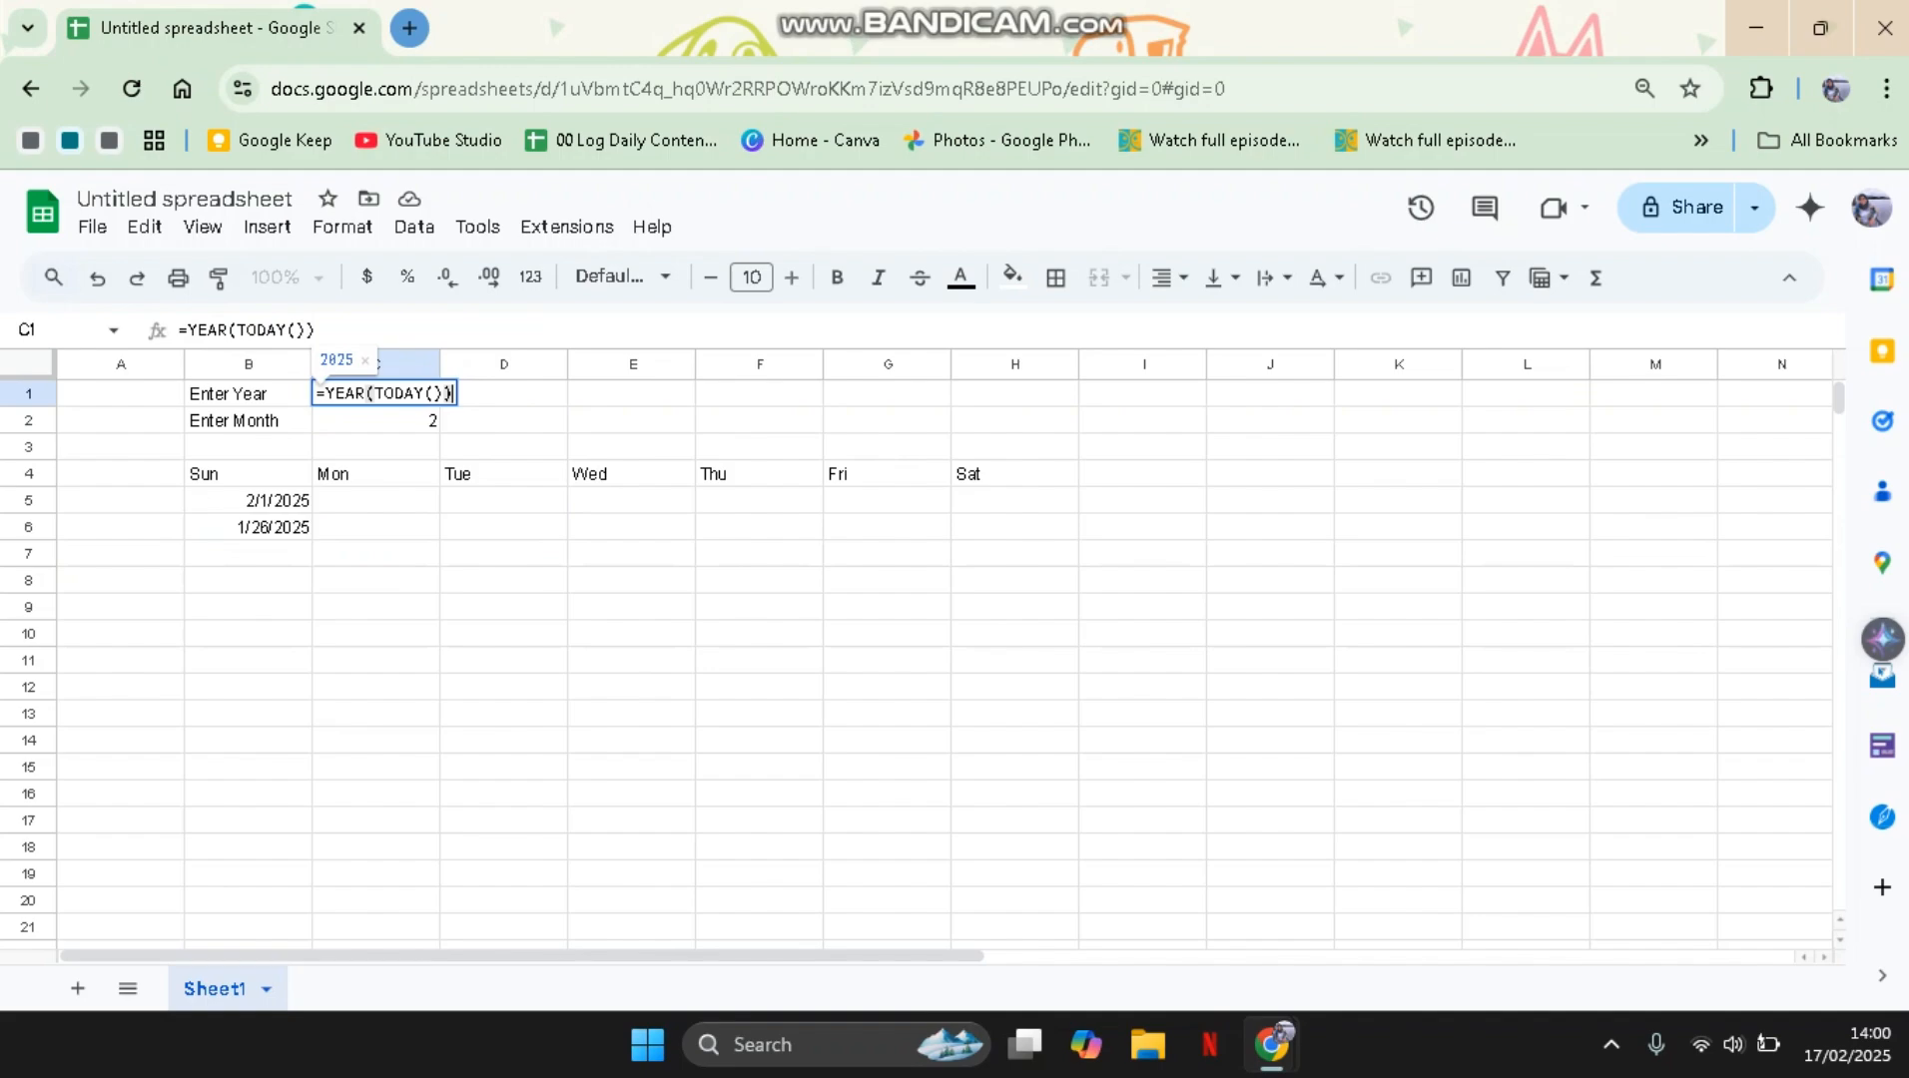
key(Tab)
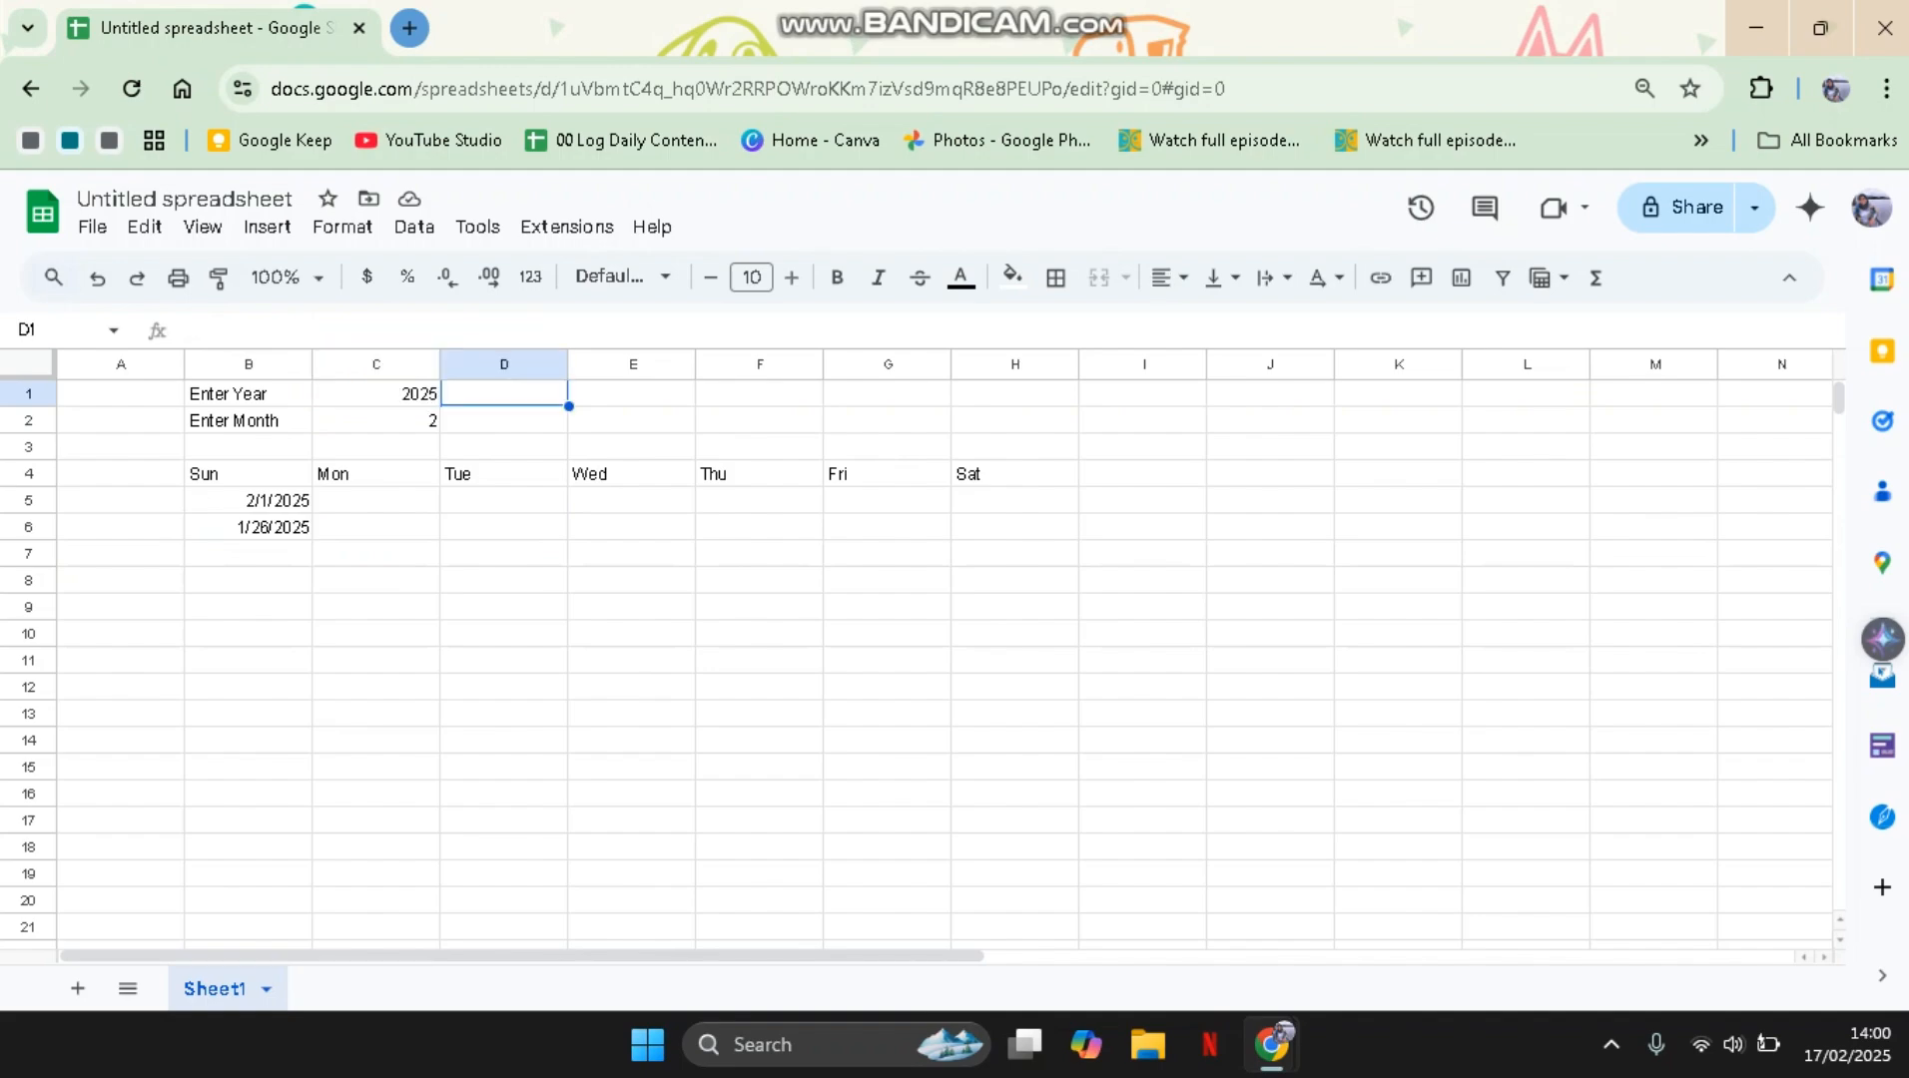